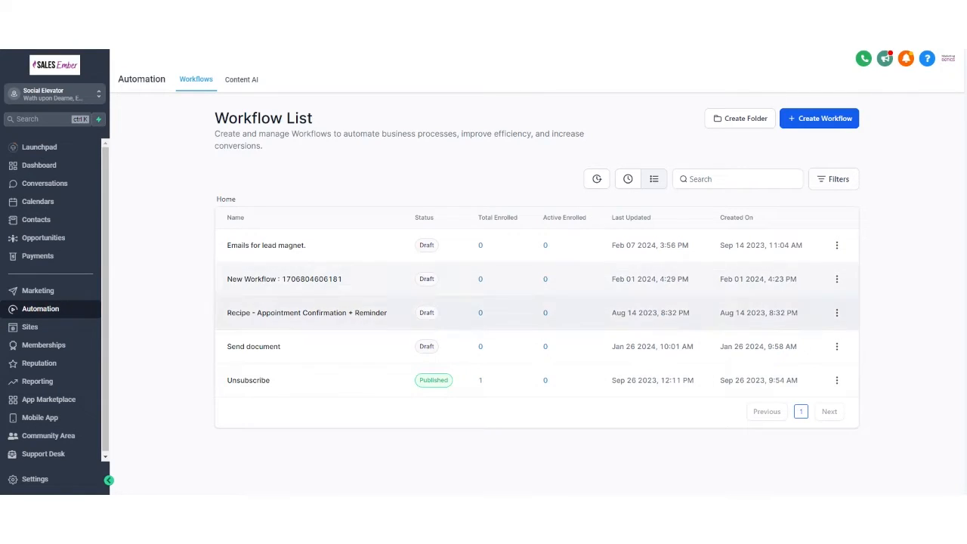
Create a new workflow, choosing to start from scratch instead of using a recipe template
click(822, 122)
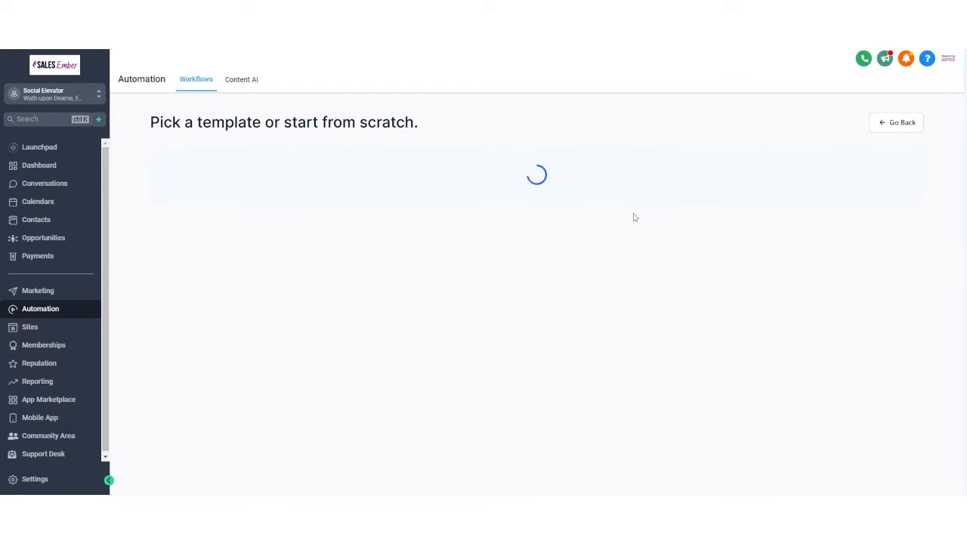
scroll(464, 259, down, 2)
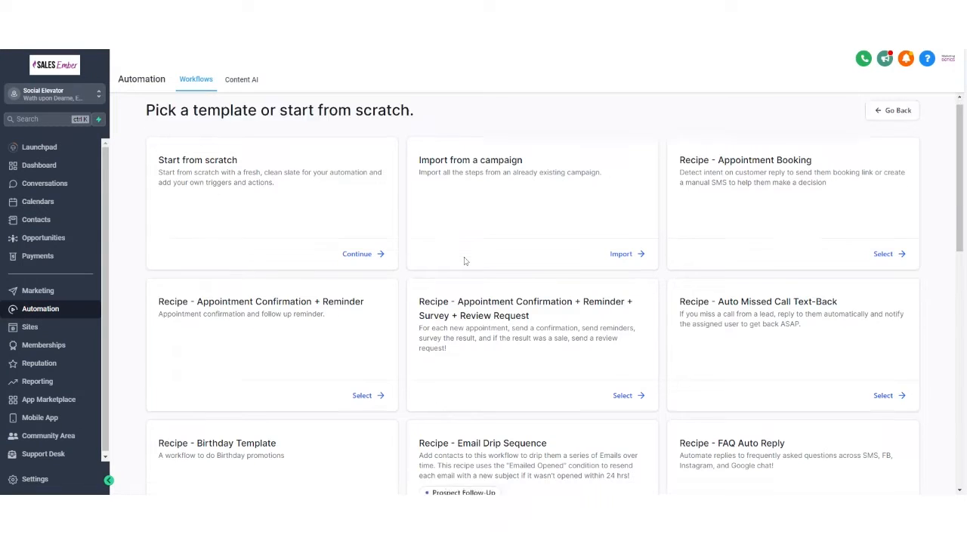
scroll(468, 272, up, 2)
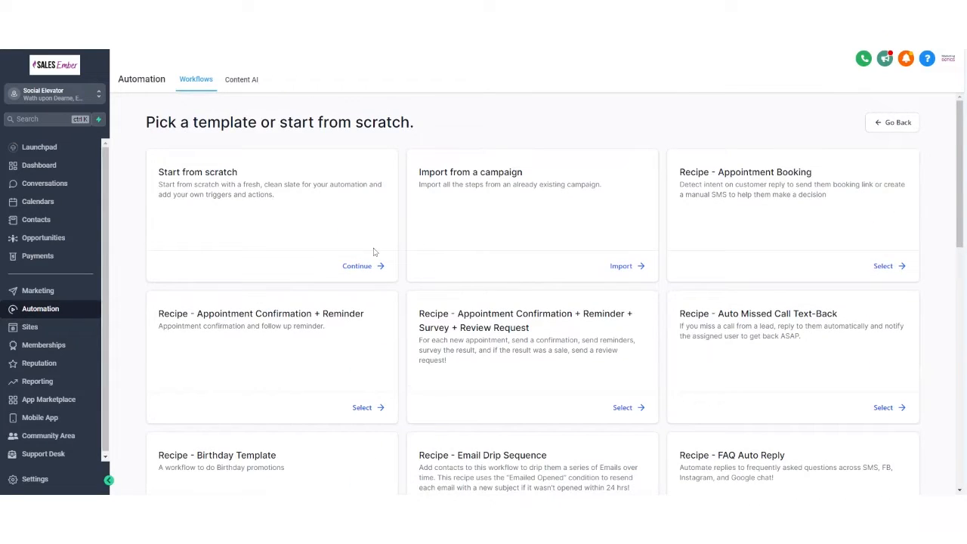
scroll(360, 276, down, 1)
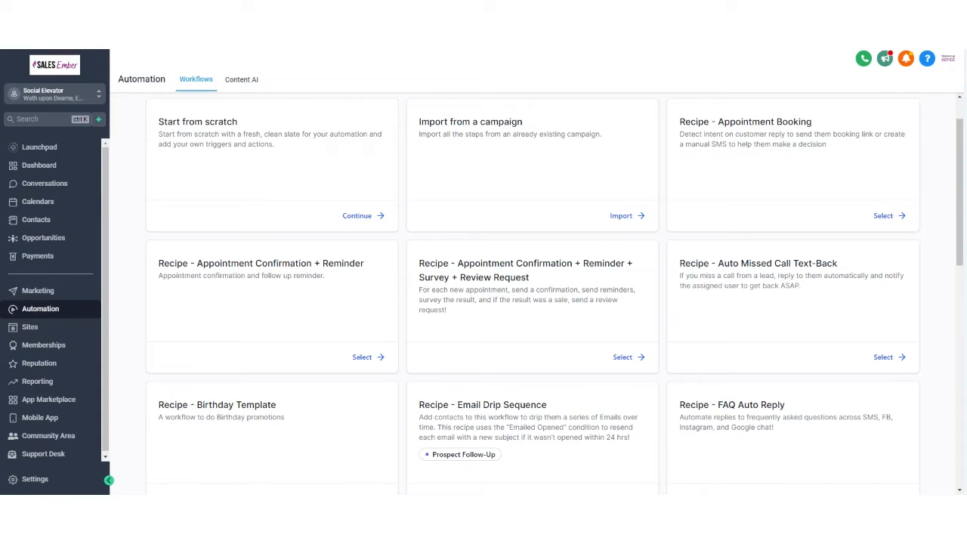
drag(679, 263, 832, 263)
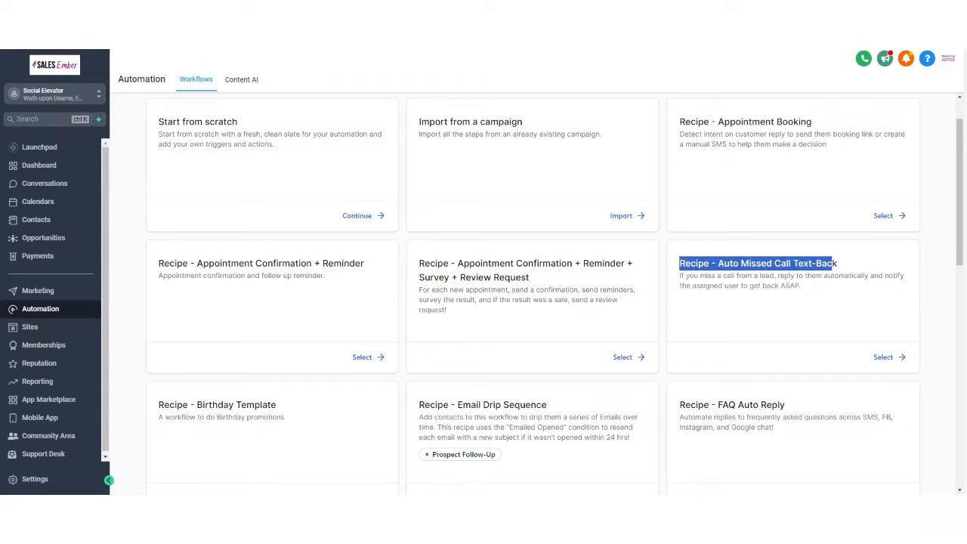
click(845, 266)
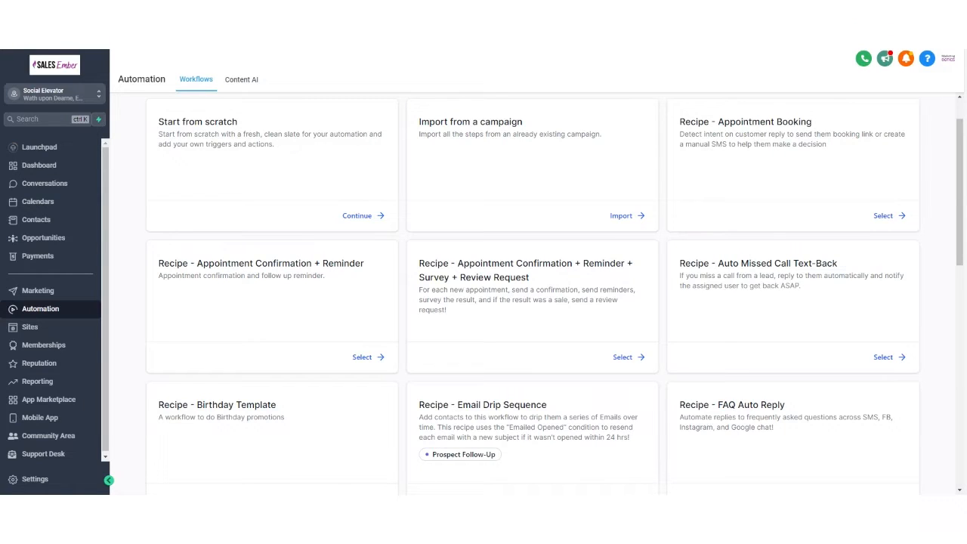
scroll(844, 267, down, 3)
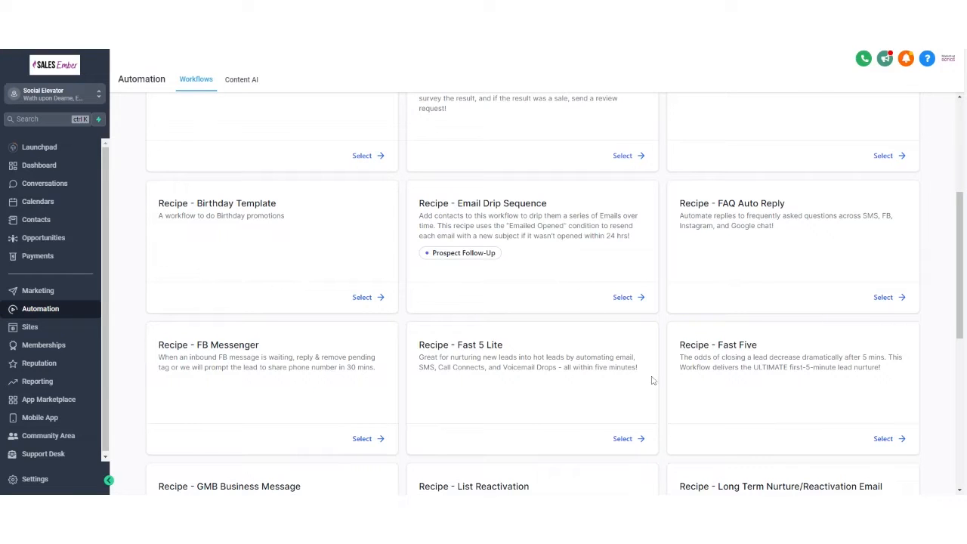
scroll(400, 368, up, 1)
scroll(343, 363, up, 3)
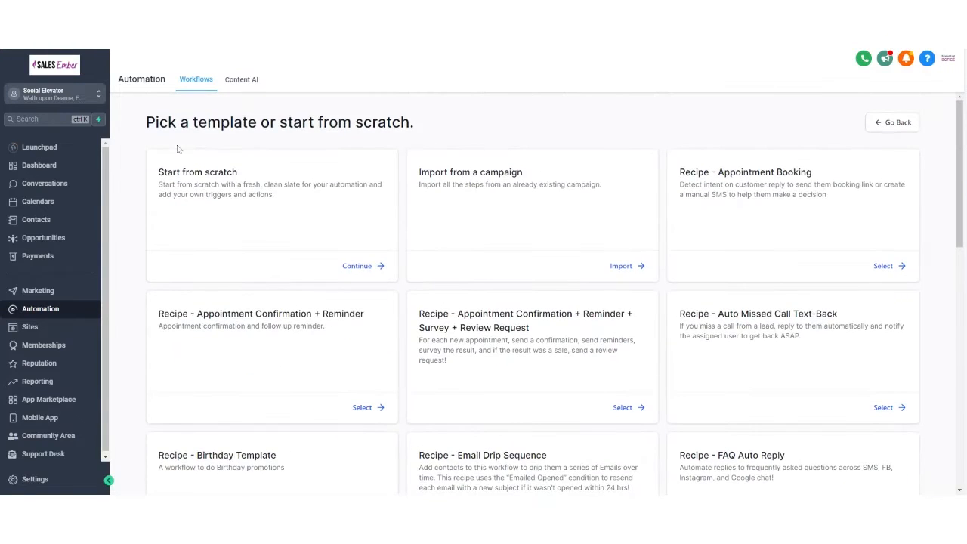
drag(151, 173, 249, 181)
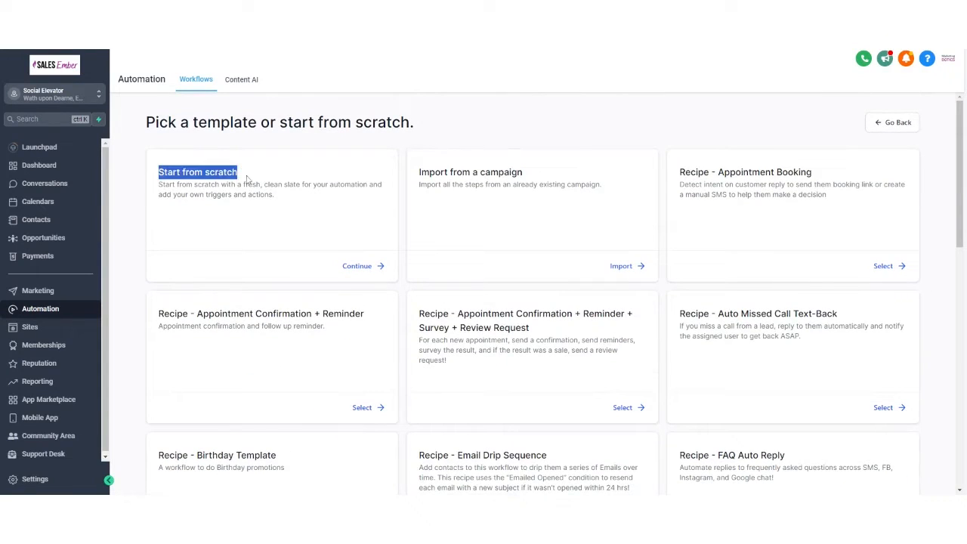
click(362, 265)
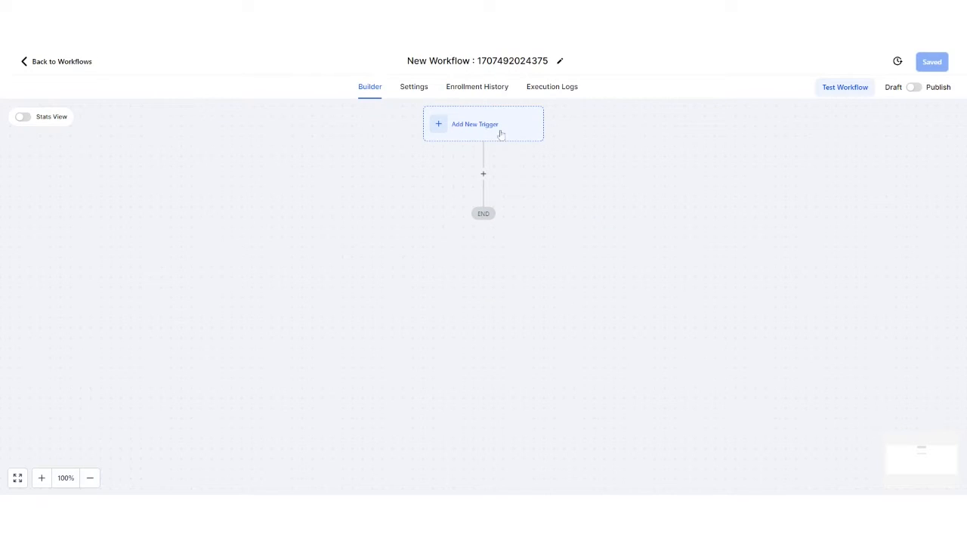
Start a new workflow trigger of the type Customer Replied
drag(596, 166, 575, 266)
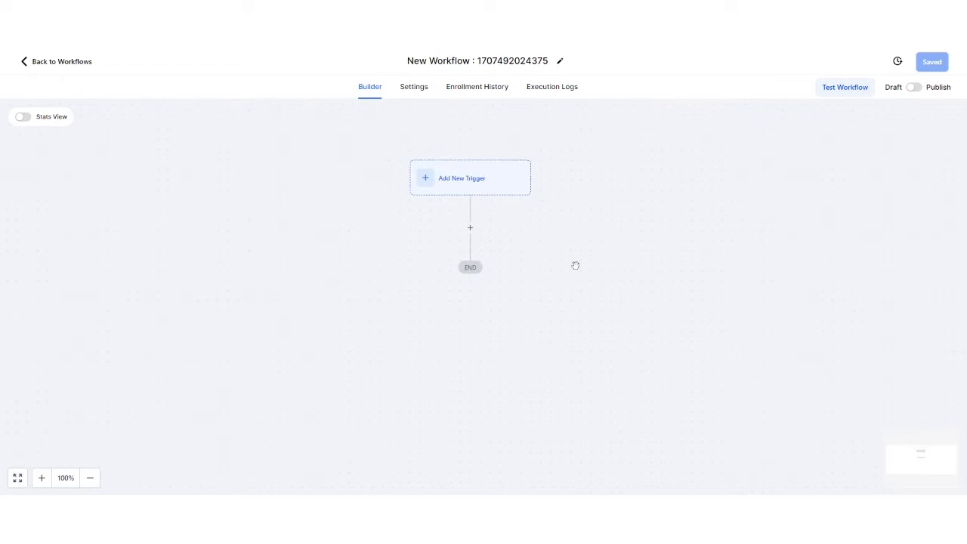
drag(529, 213, 536, 169)
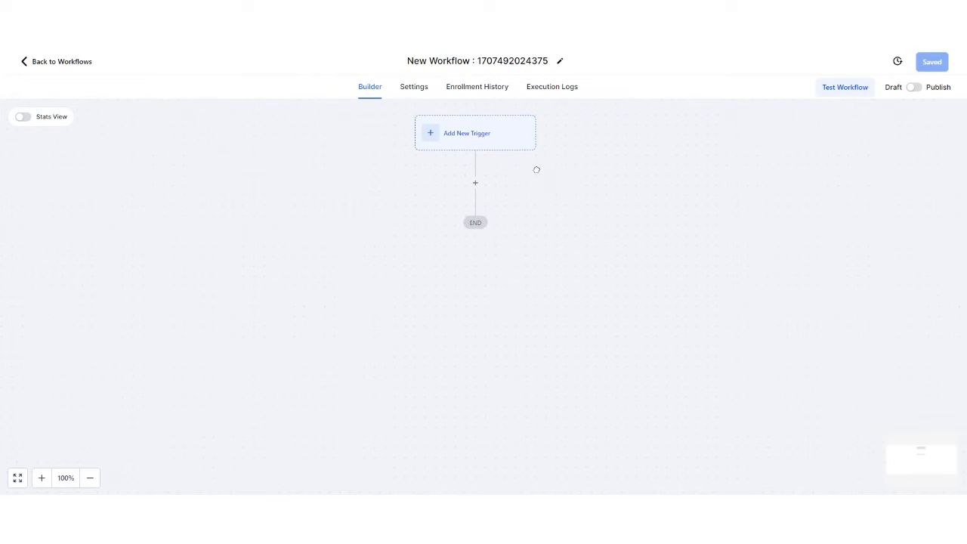
click(473, 144)
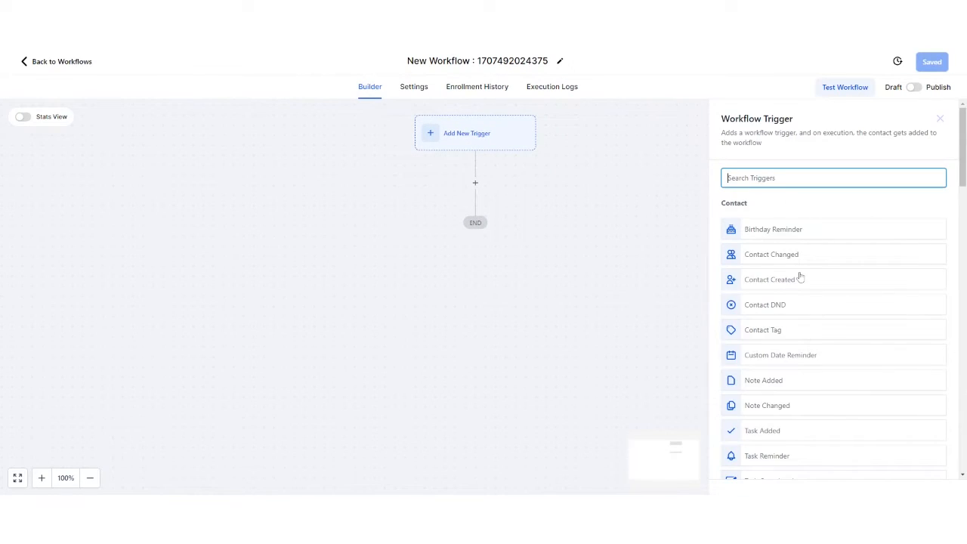
scroll(801, 278, down, 5)
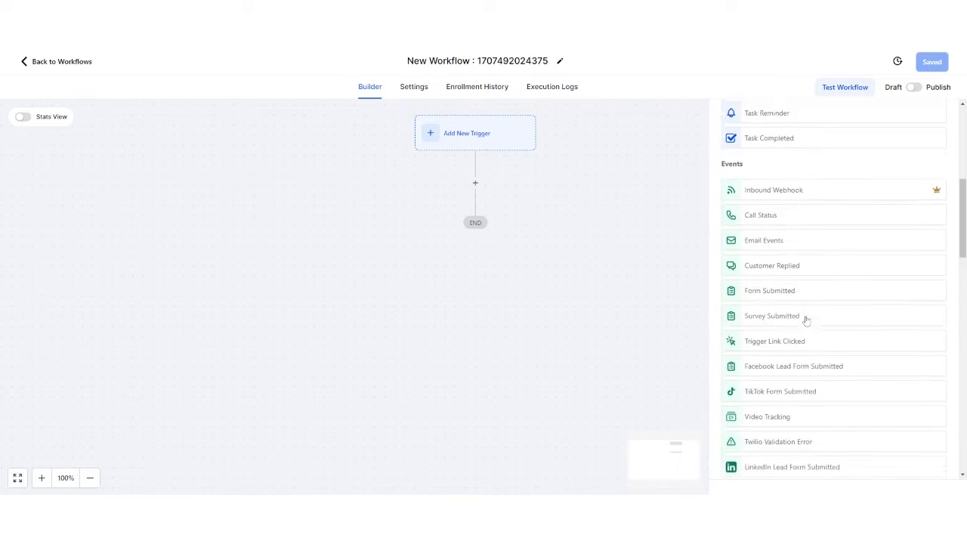
scroll(806, 319, down, 1)
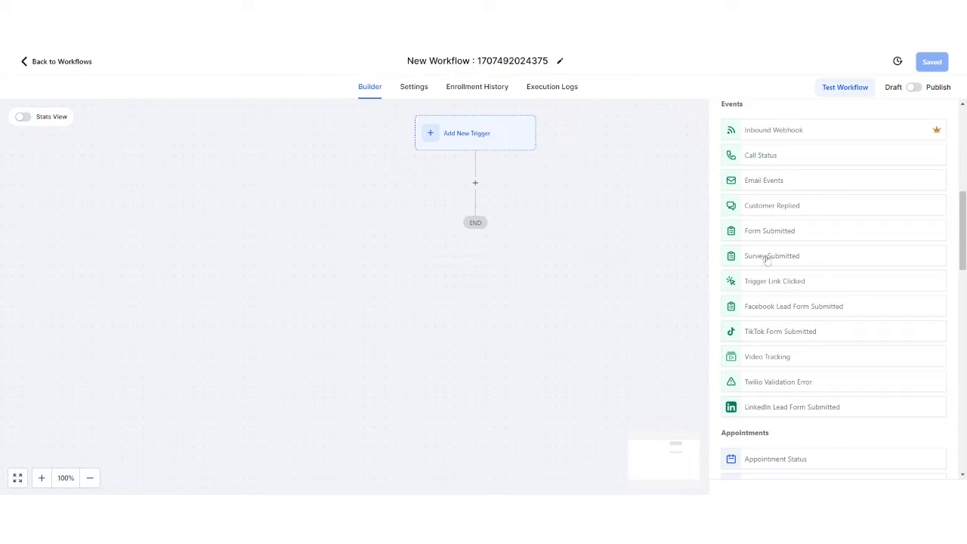
click(779, 206)
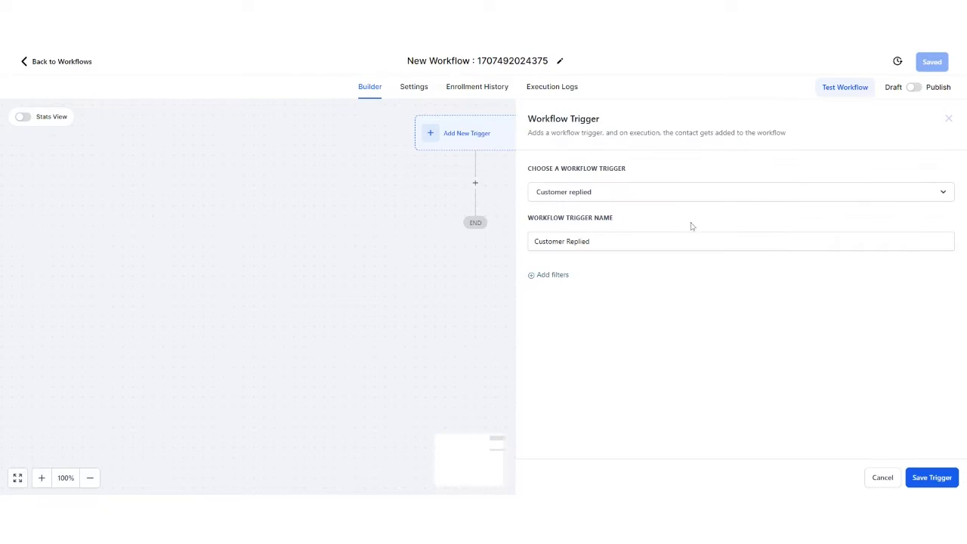
Filter the Customer Replied trigger to the reply channel Facebook Messenger and save the trigger
click(554, 276)
click(585, 293)
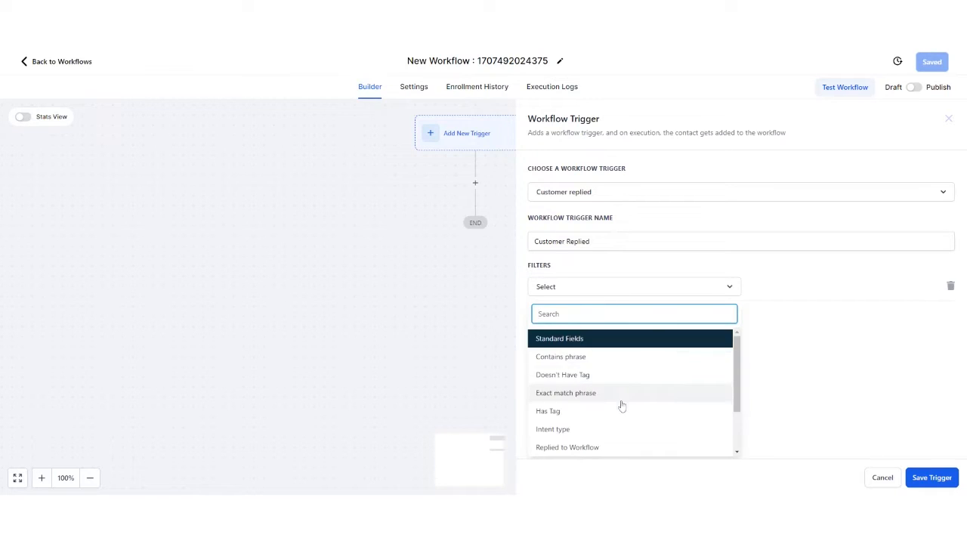
scroll(614, 414, down, 1)
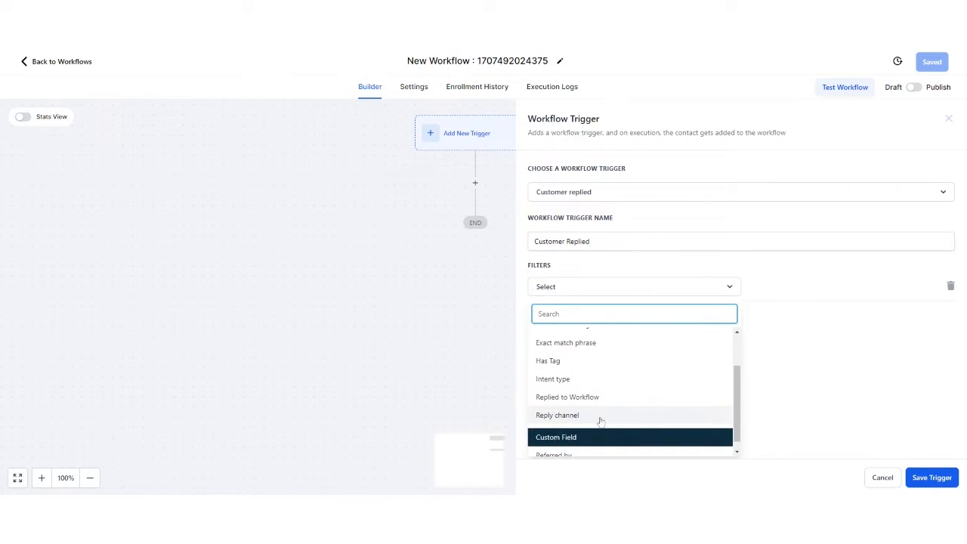
click(601, 416)
click(781, 284)
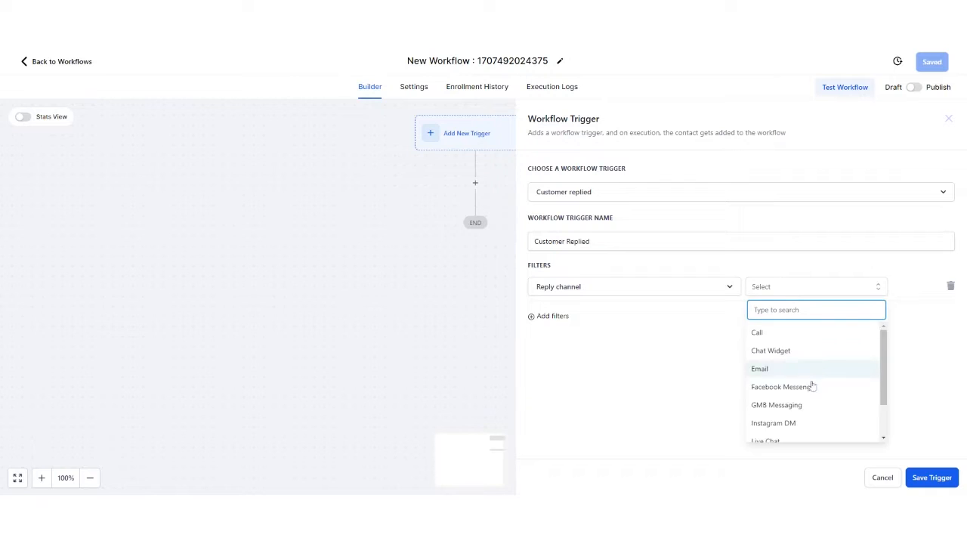
scroll(813, 396, down, 1)
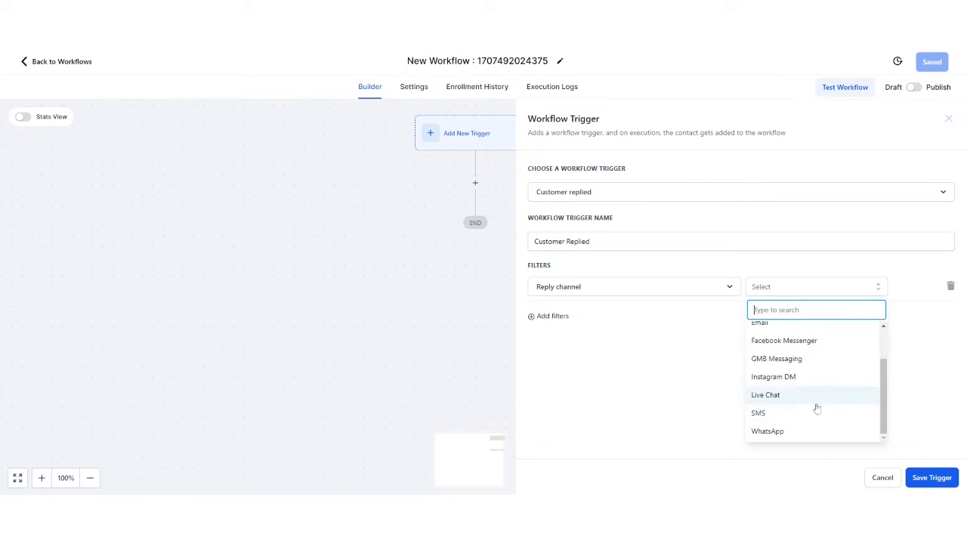
click(811, 344)
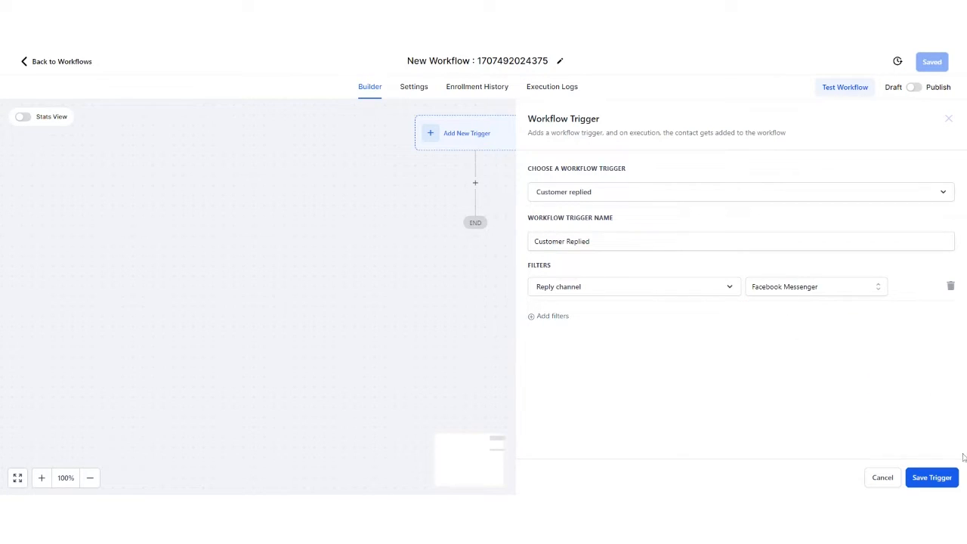
click(931, 477)
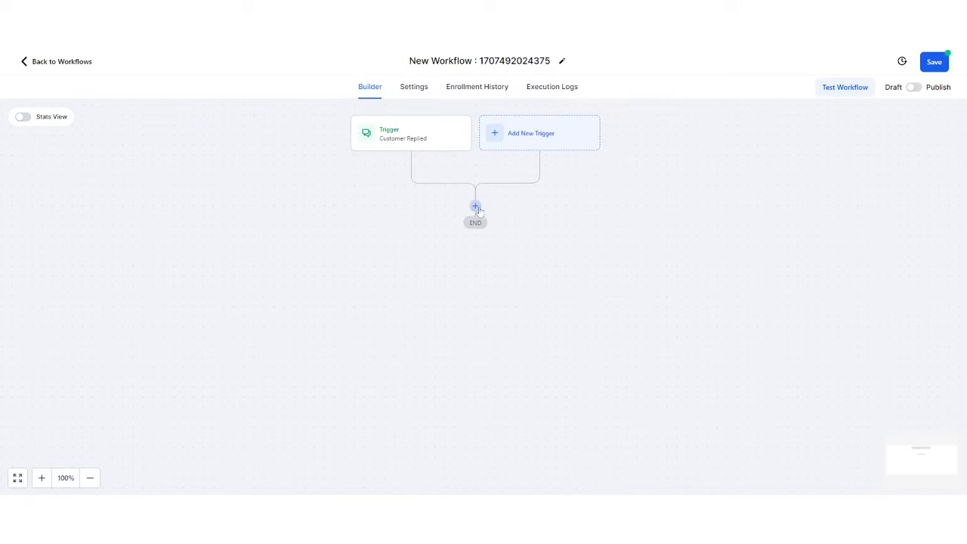
click(475, 205)
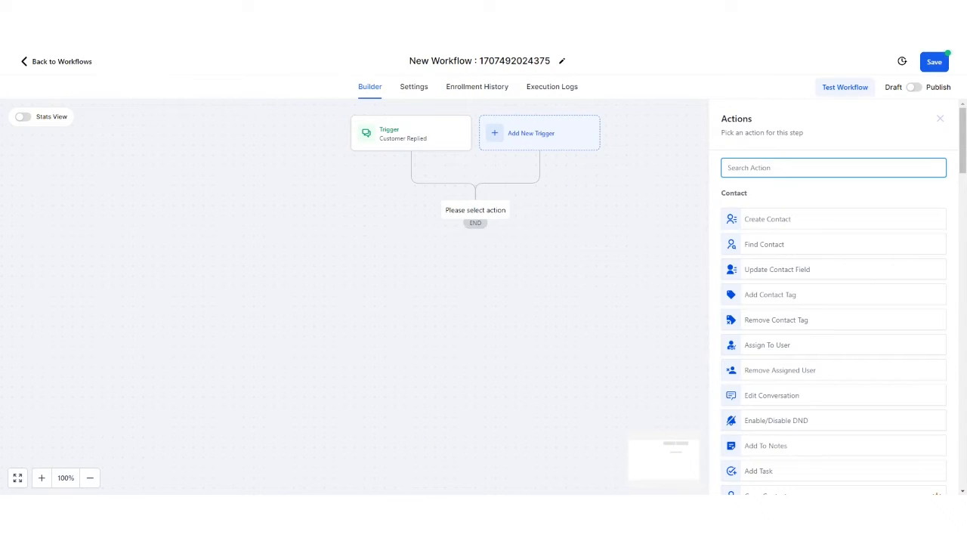
text(mess)
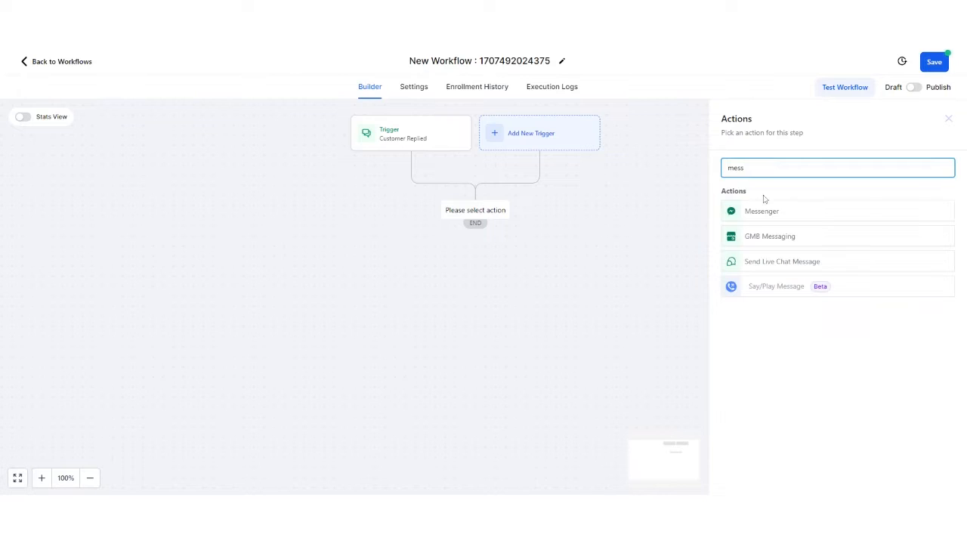
click(763, 213)
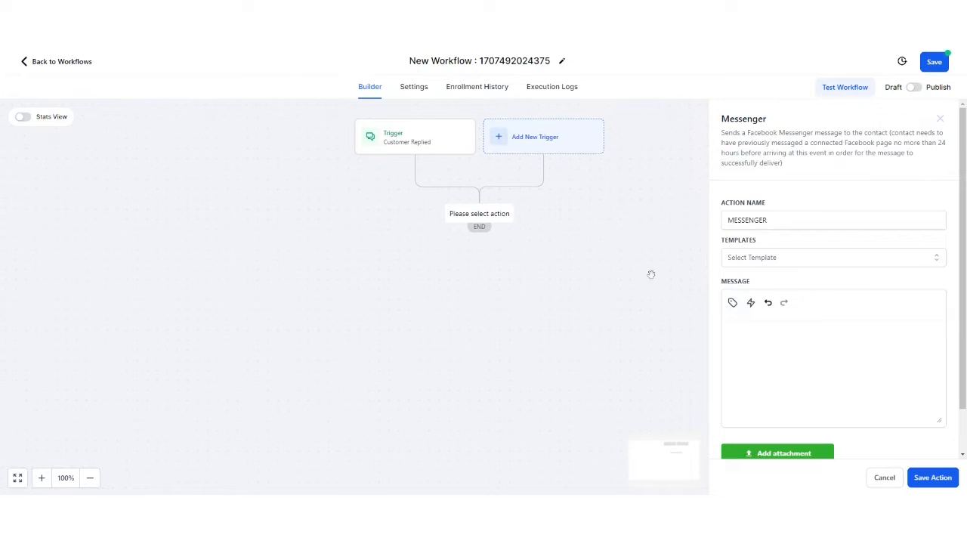
click(884, 477)
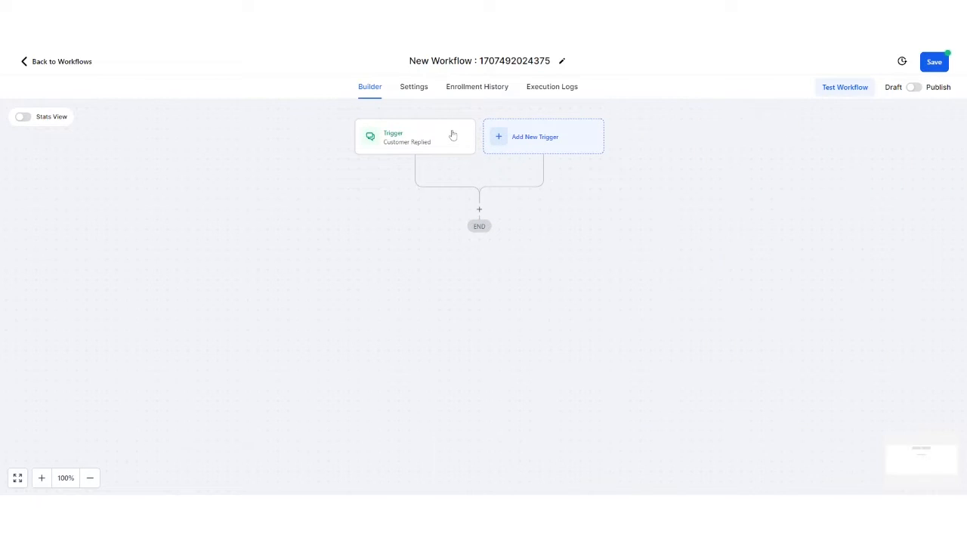
Delete the Customer Replied trigger from the workflow
click(451, 135)
click(541, 477)
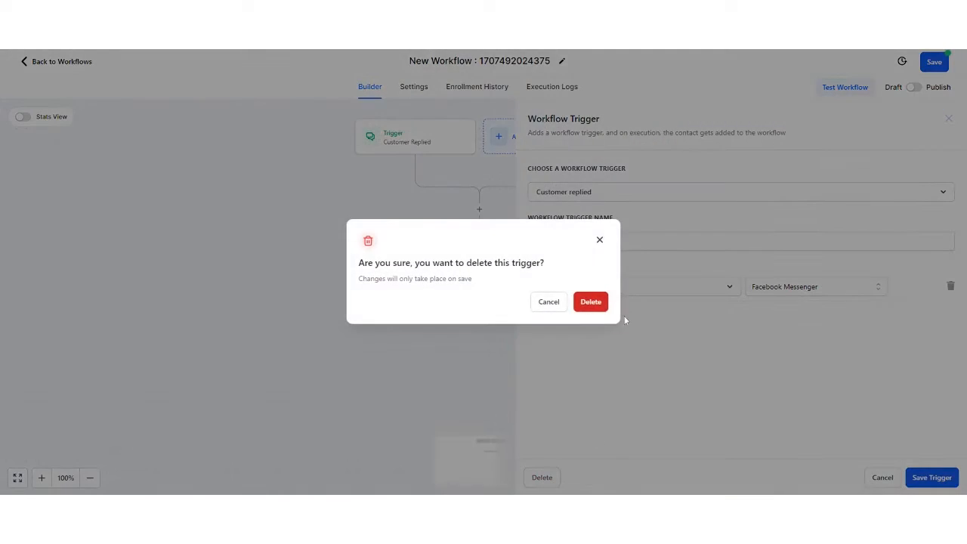
click(594, 303)
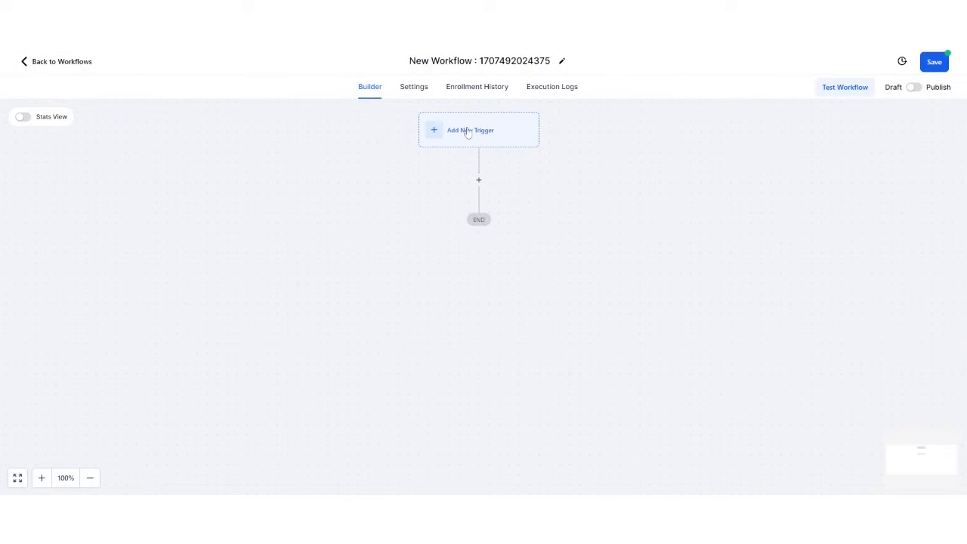
Search the workflow triggers for "form" and choose Form Submitted as the new trigger
click(468, 134)
click(833, 179)
text(form)
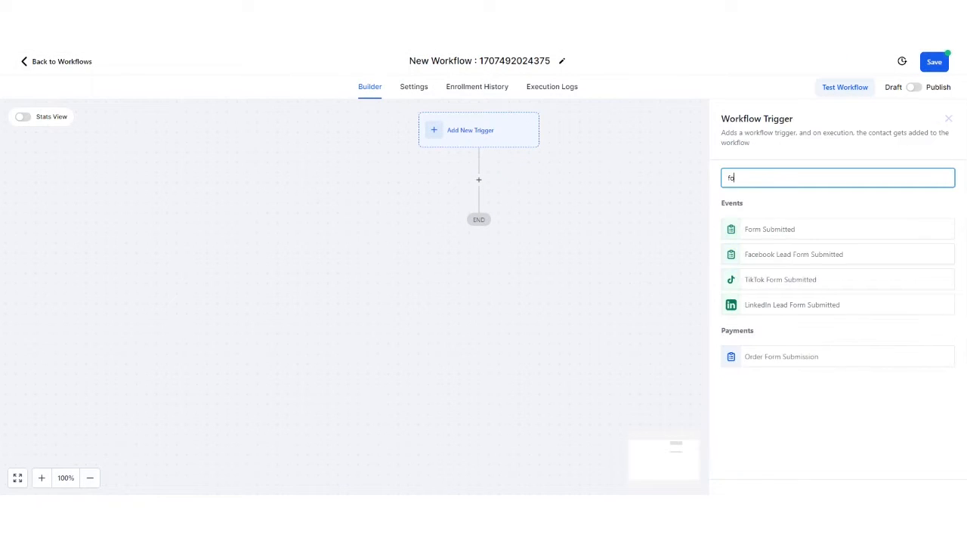
click(764, 230)
Add a "Form is" filter with the Download form to the Form Submitted trigger and save the trigger
click(558, 275)
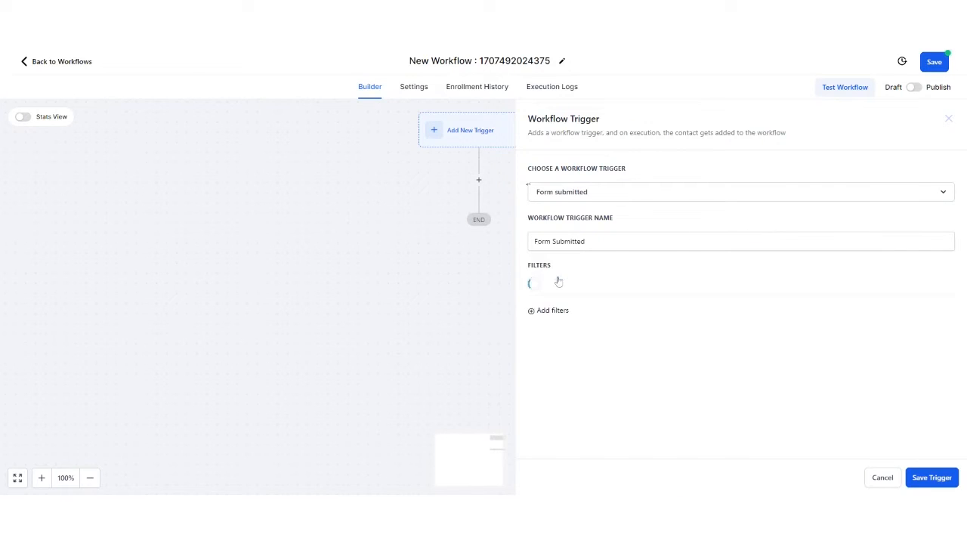
click(563, 287)
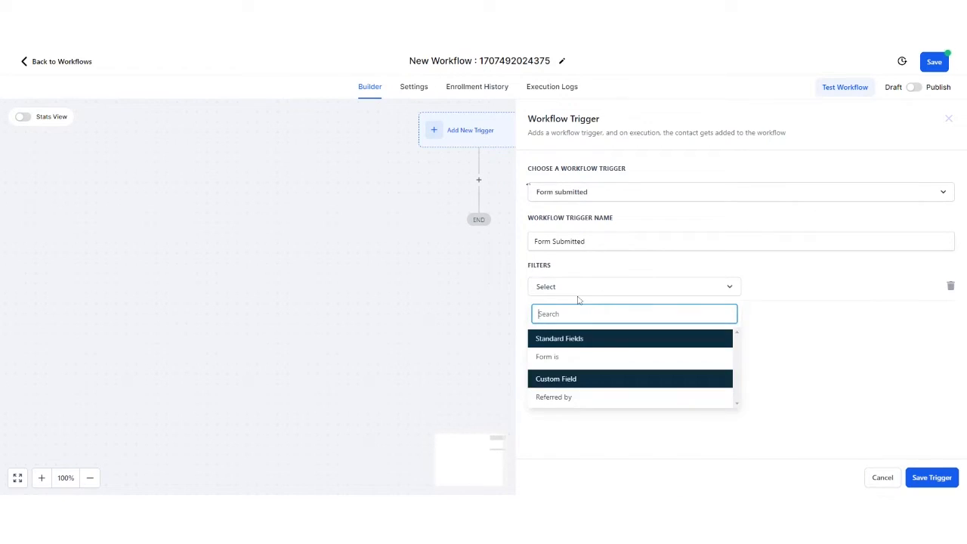
click(574, 357)
click(793, 292)
click(812, 335)
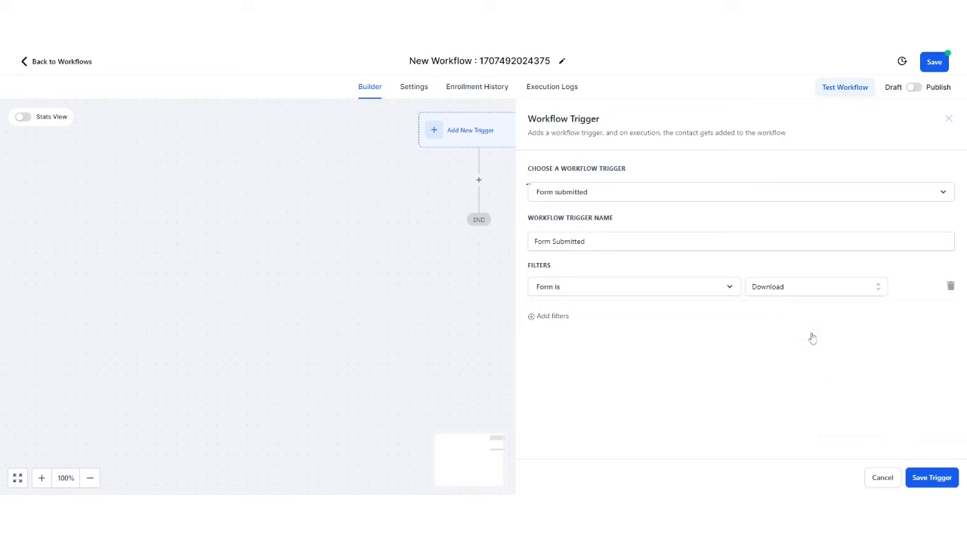
click(933, 479)
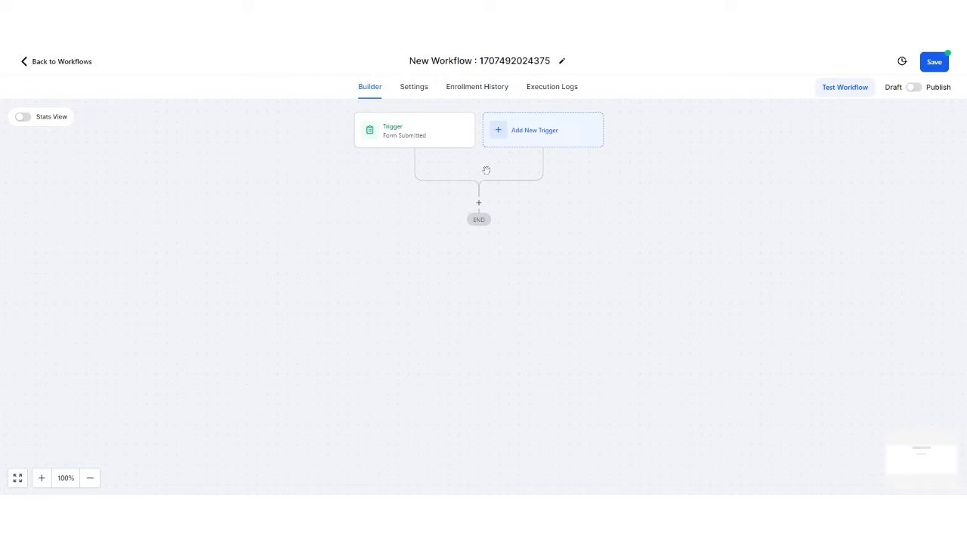
Search the workflow actions for "email" and add a Send Email action below the Form Submitted trigger
click(478, 202)
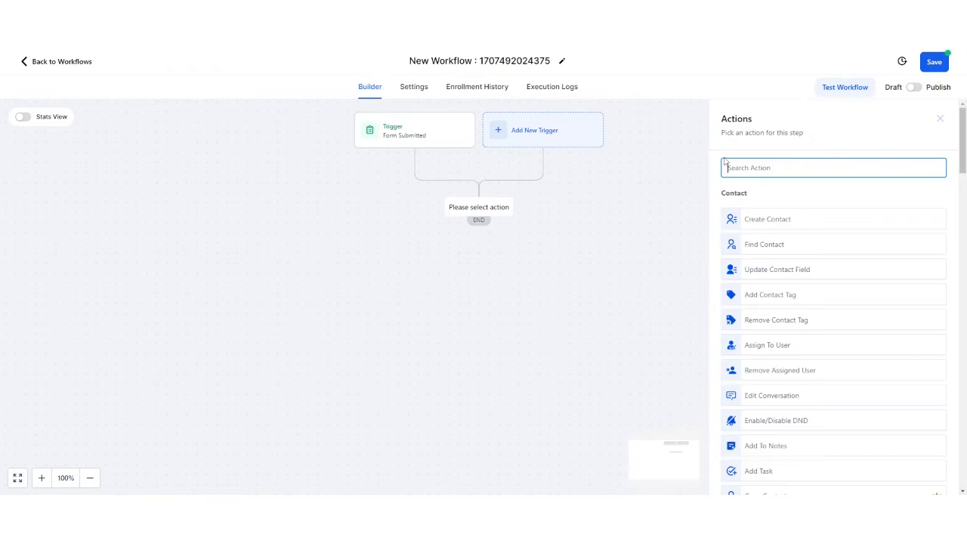
text(email)
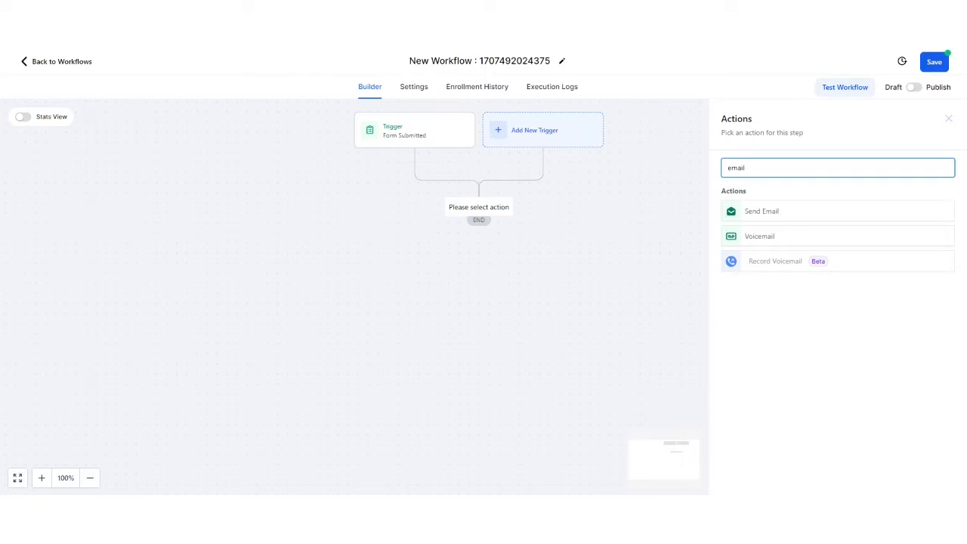
click(783, 218)
scroll(778, 302, down, 3)
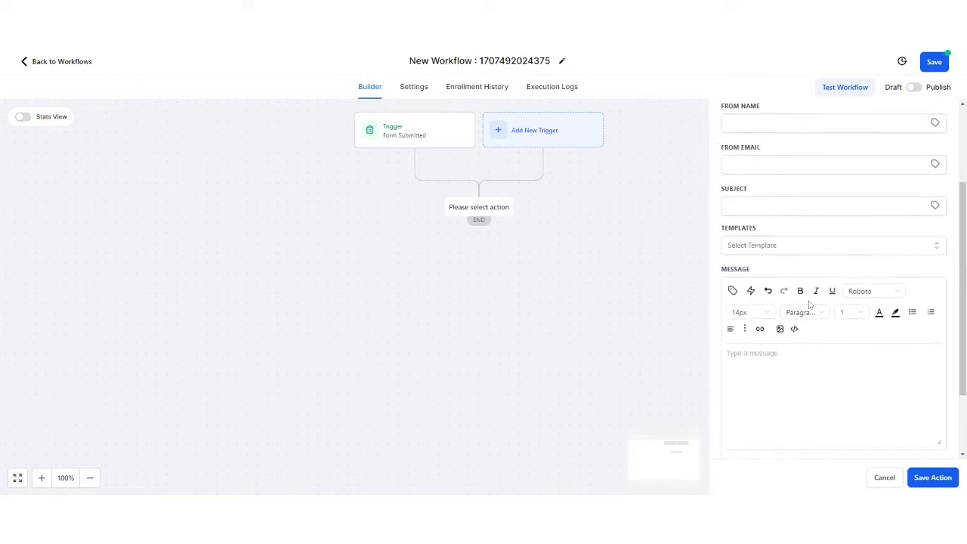
scroll(779, 261, up, 2)
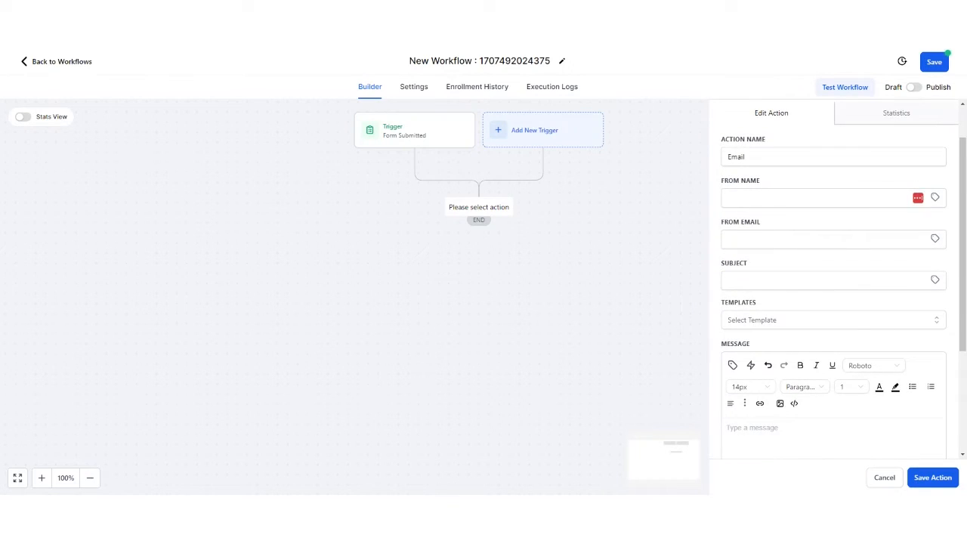
Set the email action's from name to "Marketing Botics" and fill in the sender's from email address
double_click(757, 159)
double_click(757, 159)
click(757, 158)
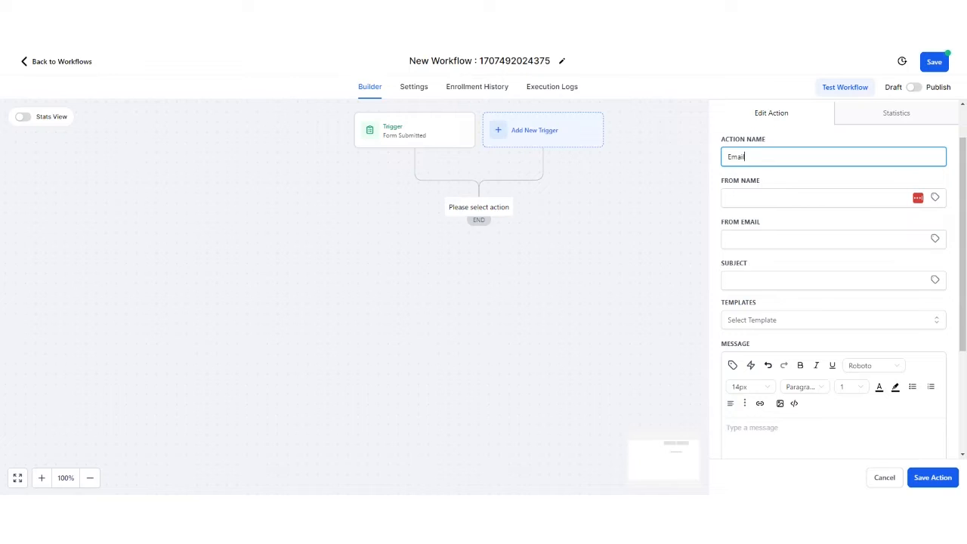
click(757, 198)
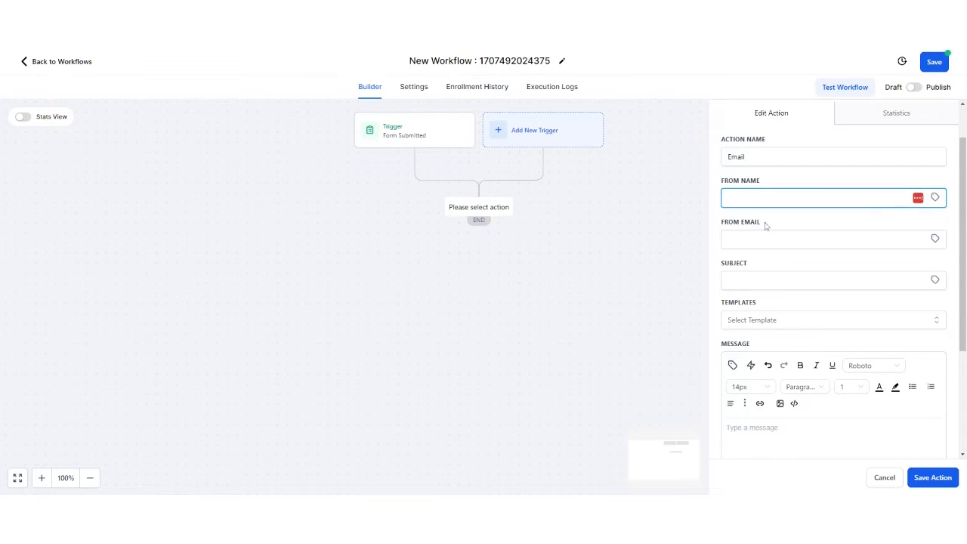
text(CHri)
text(Marketing)
text( Botics)
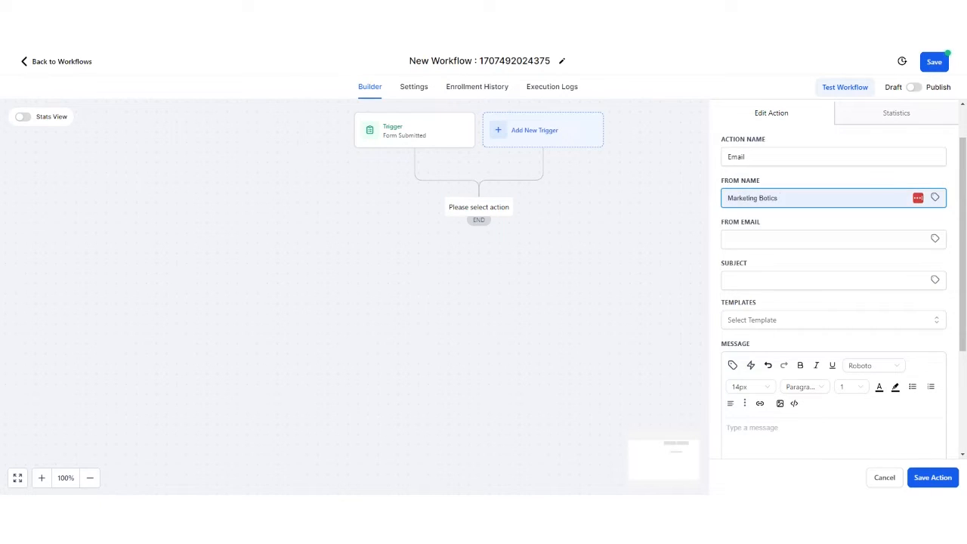
click(727, 239)
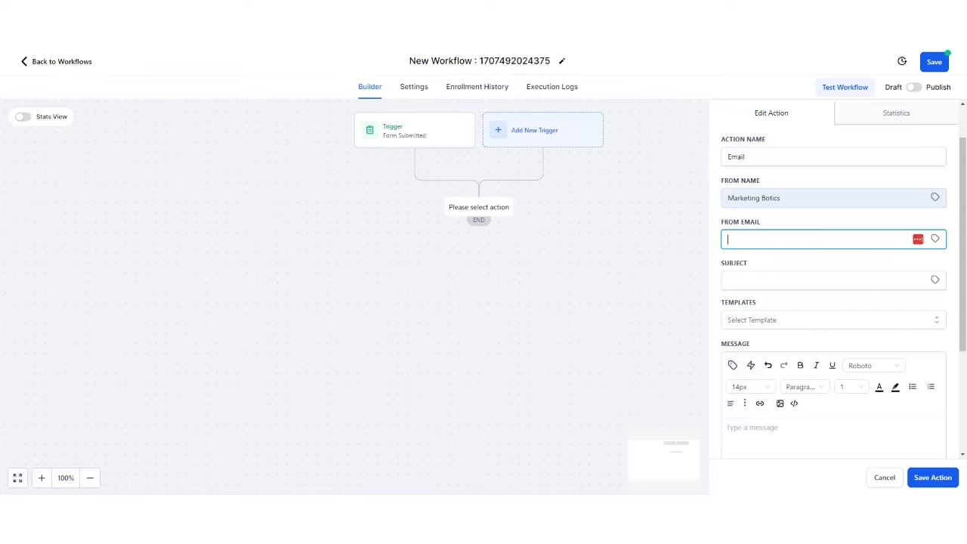
text(chris)
key(Down)
key(Return)
Set the email subject to "Here is your download"
click(727, 280)
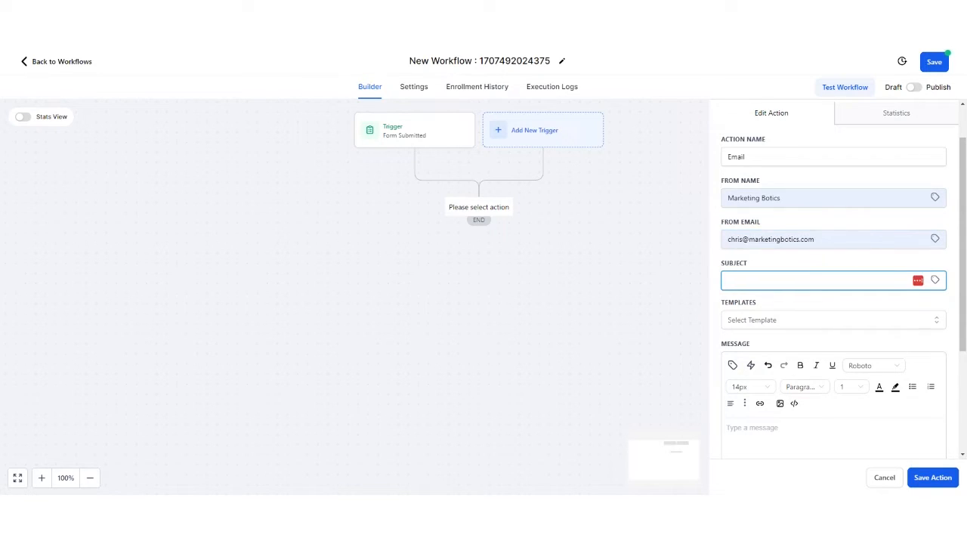
text(here is your download)
key(BackSpace)
text(H)
scroll(794, 337, down, 3)
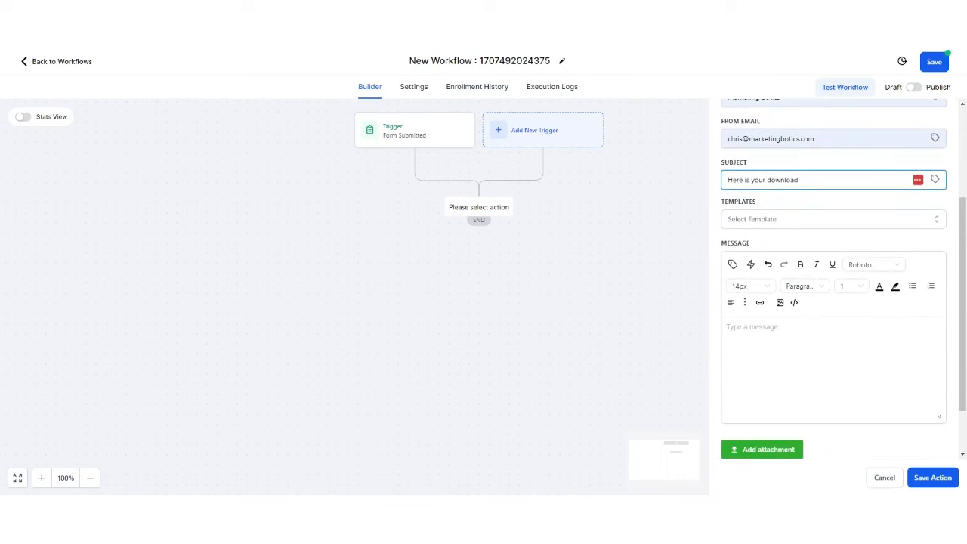
Begin the email message with "Hi" followed by the contact's First Name custom value
click(794, 337)
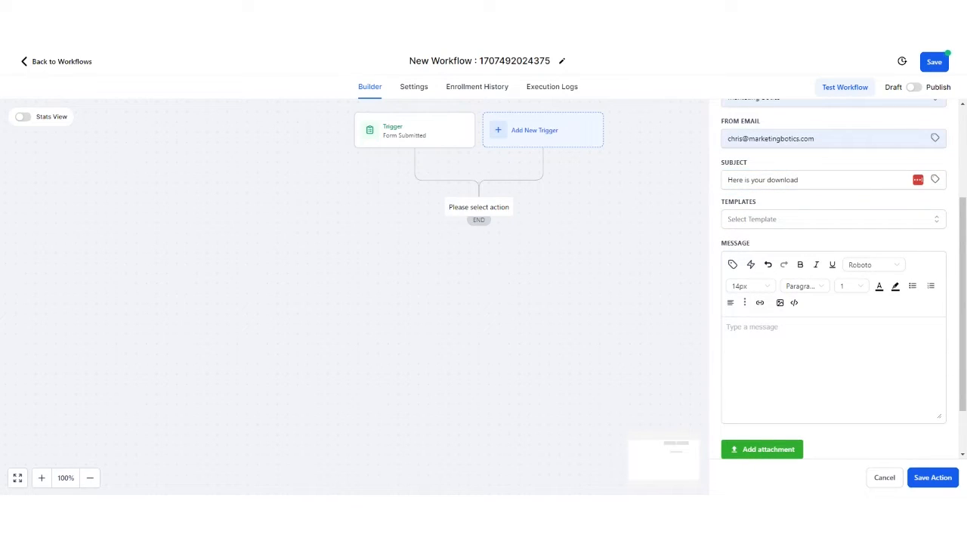
text(Hi)
click(733, 266)
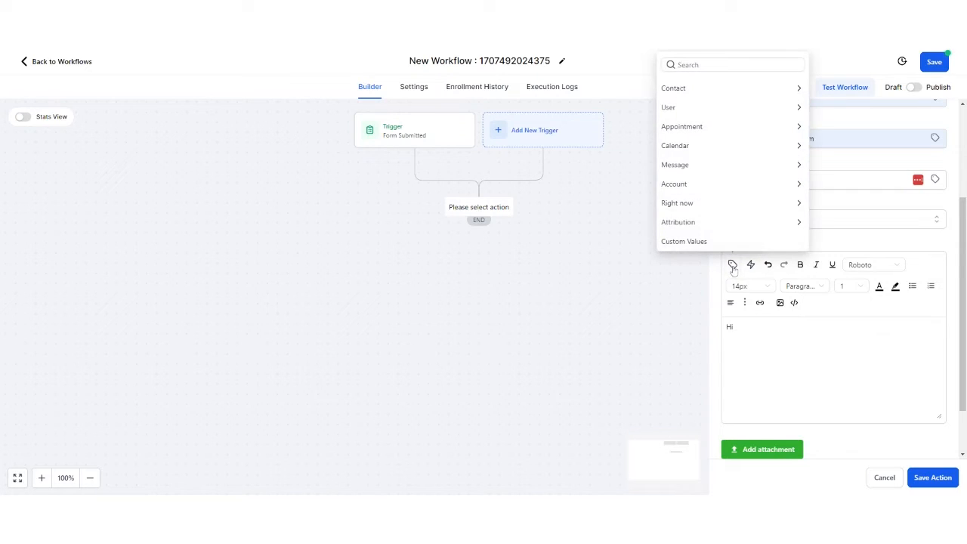
click(727, 103)
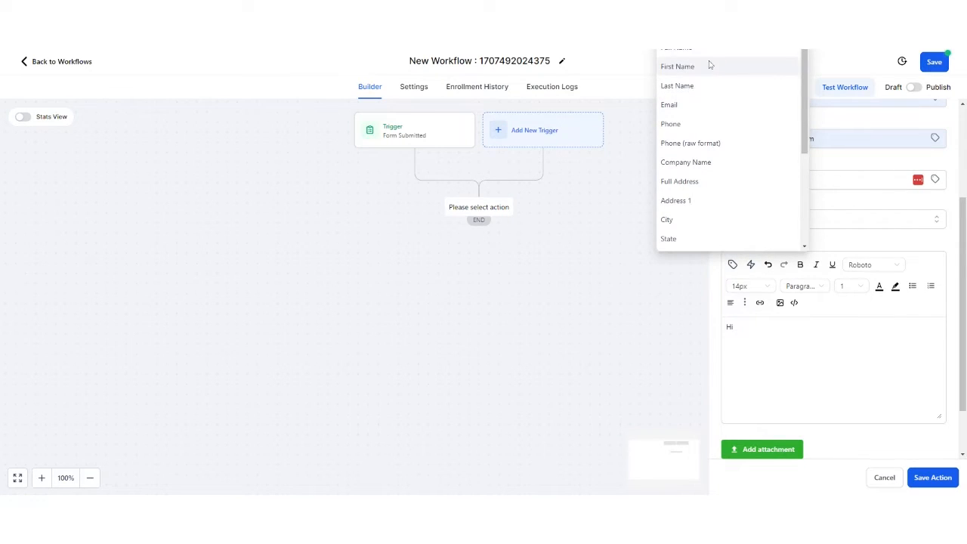
click(710, 66)
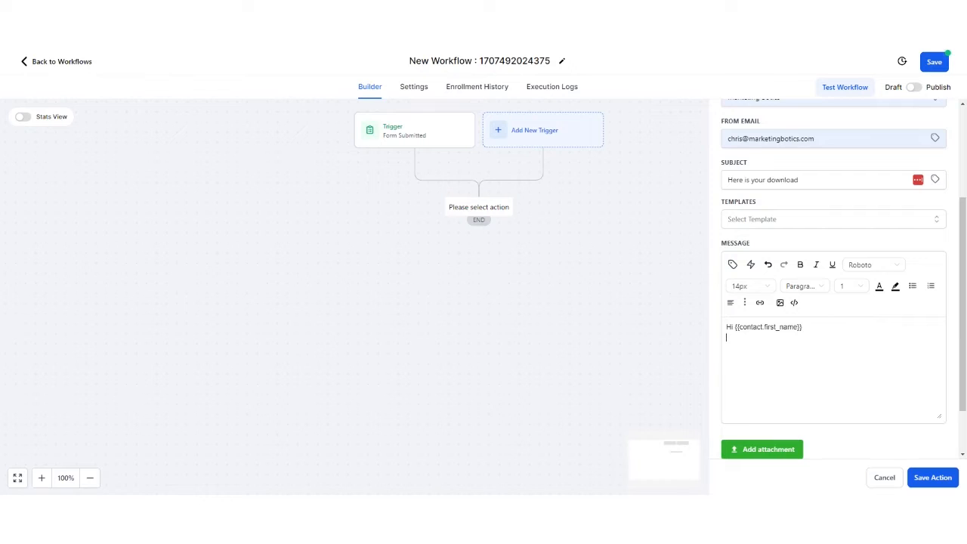
Write "Thanks for your interest, here is your download" in the message and sign off with "Thanks", the sender's first name and "Marketing Botics"
text(Thanks for your interest, here is your download  )
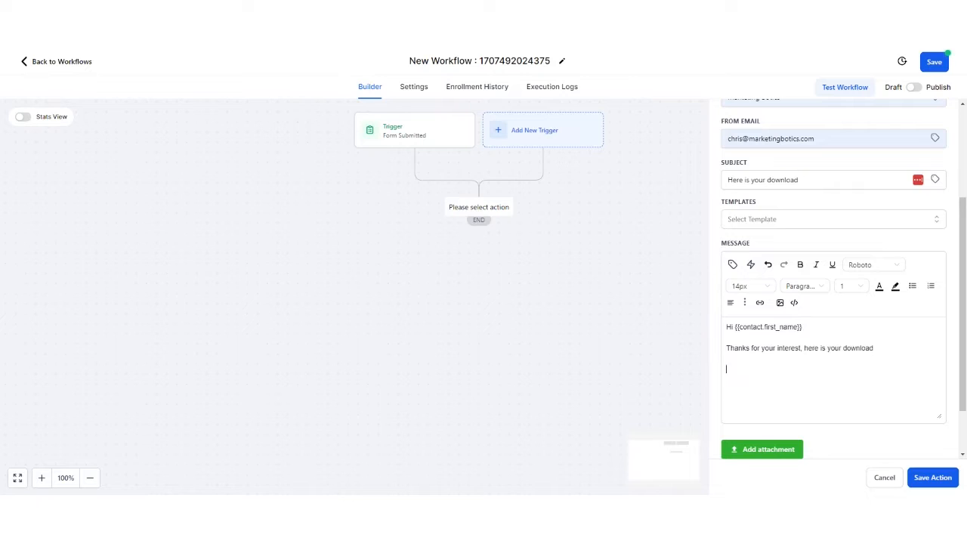
text(Thanks  Chris Mar)
text(keting)
key(ctrl+shift+Left)
key(ctrl+shift+Left)
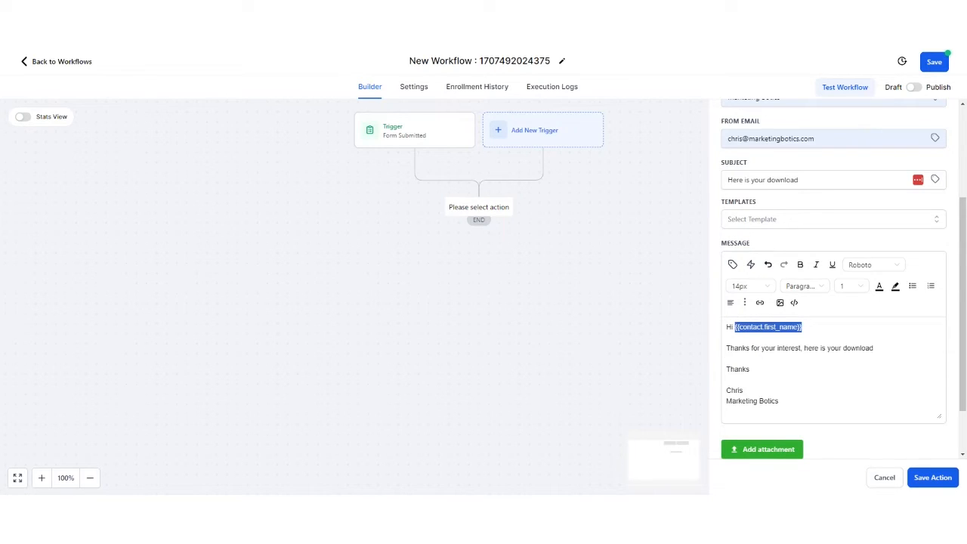
Add "Can i chekc that we have your number right...." with the contact's Phone custom value below the download sentence, and save the email action
click(753, 326)
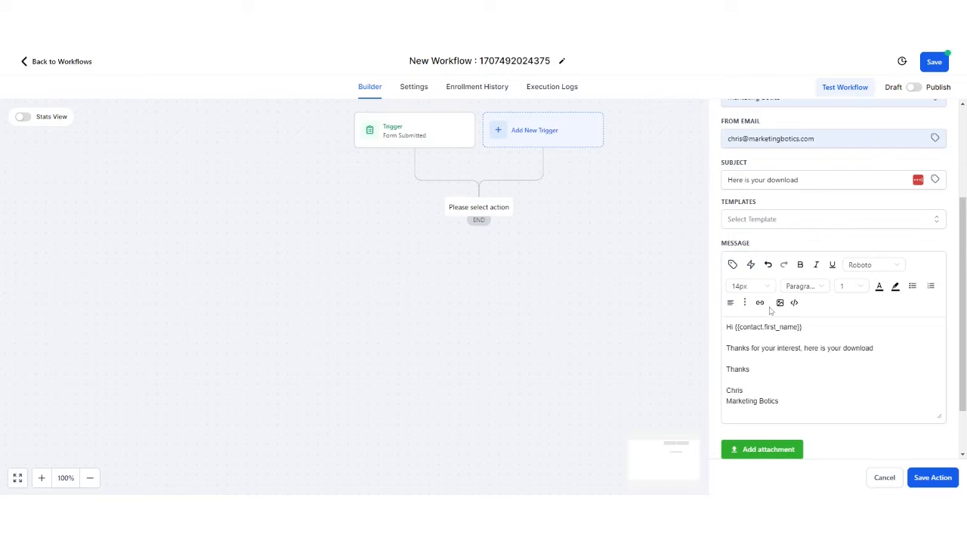
click(731, 264)
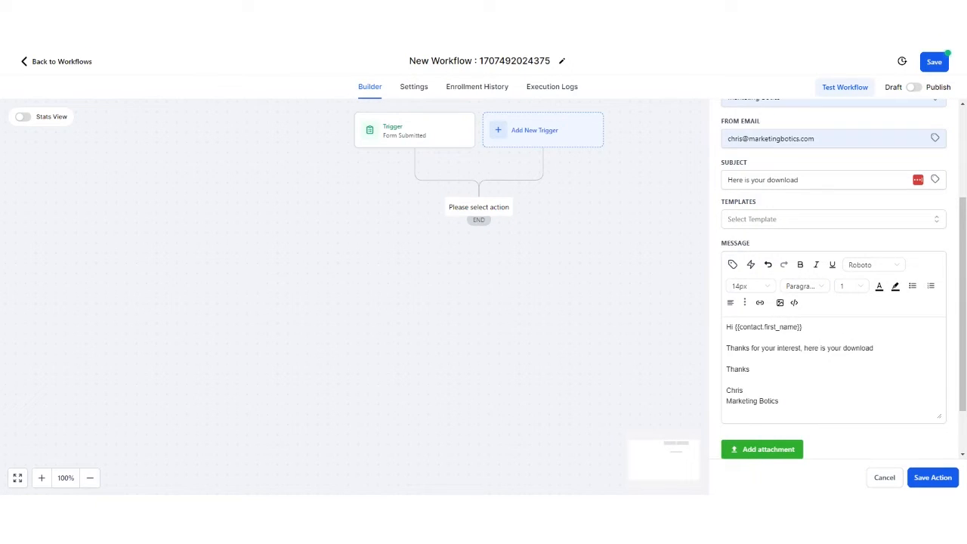
text(.)
key(Return)
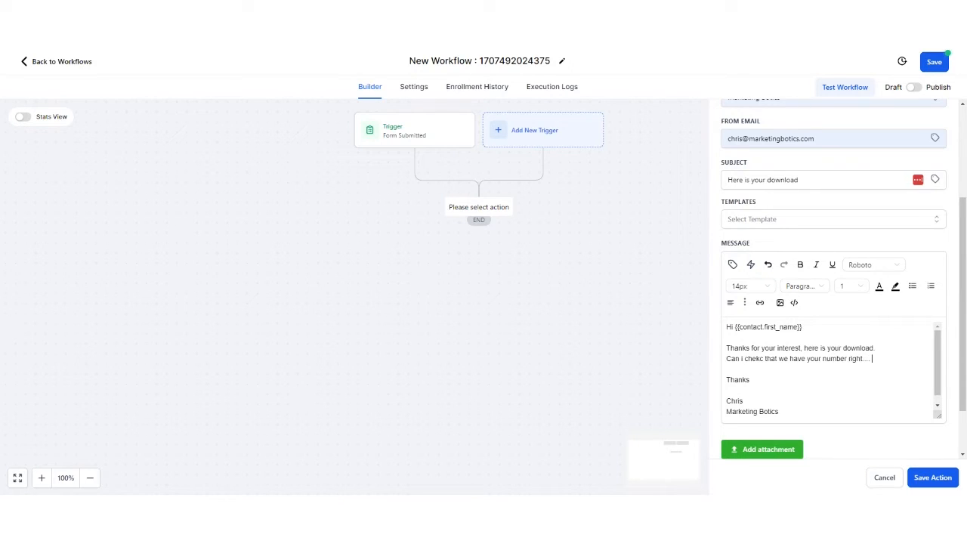
click(732, 264)
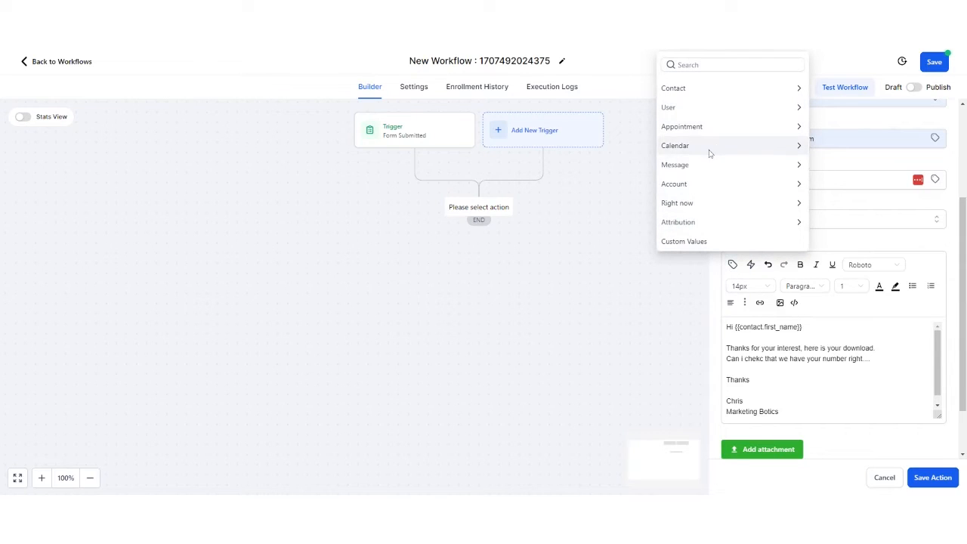
click(706, 93)
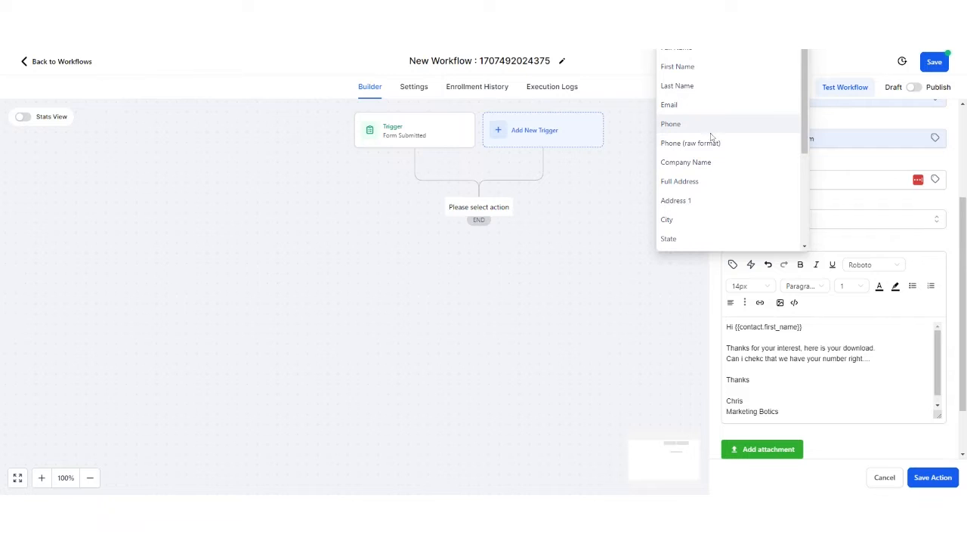
click(710, 125)
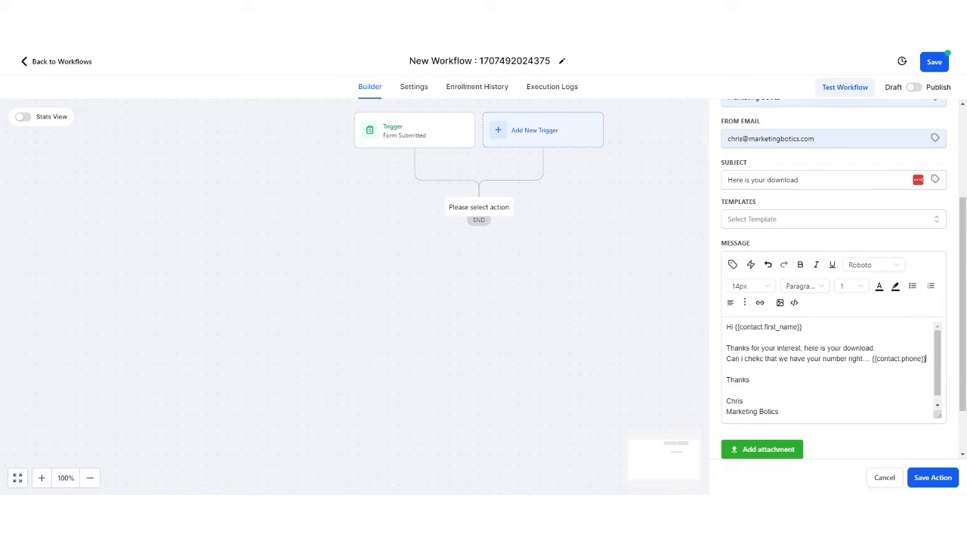
drag(926, 358, 884, 359)
click(869, 380)
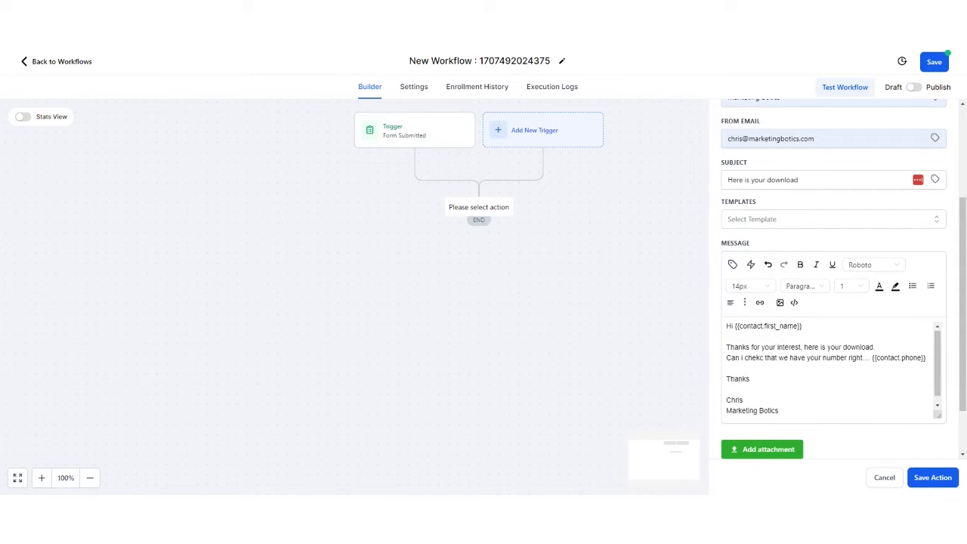
scroll(876, 385, down, 1)
click(932, 478)
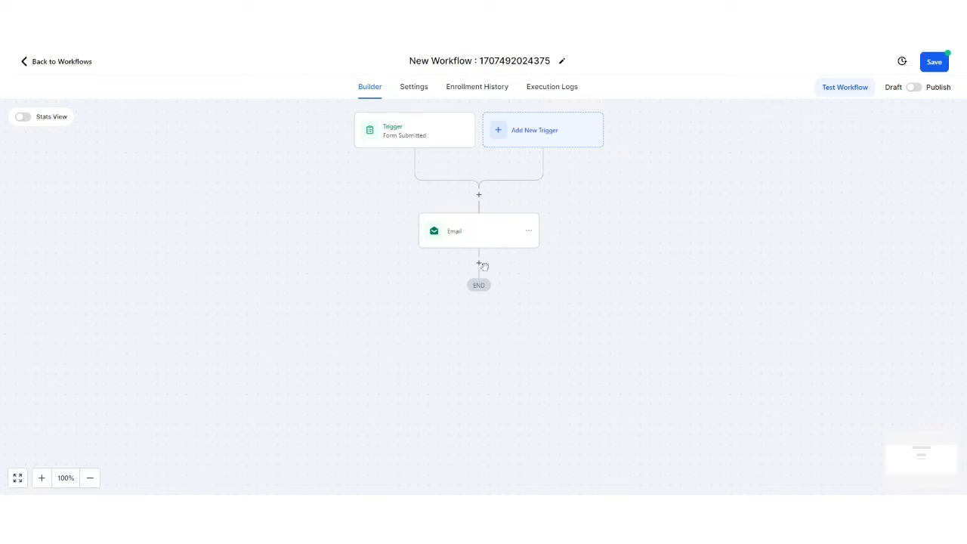
Add a Wait action after the email with a time delay of 1 day and save it
click(479, 262)
text(wai)
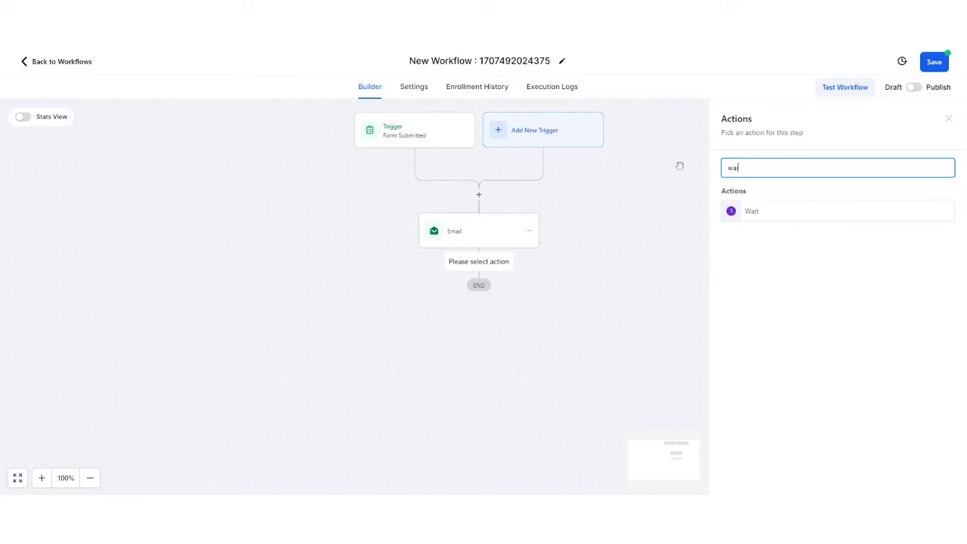
text(t)
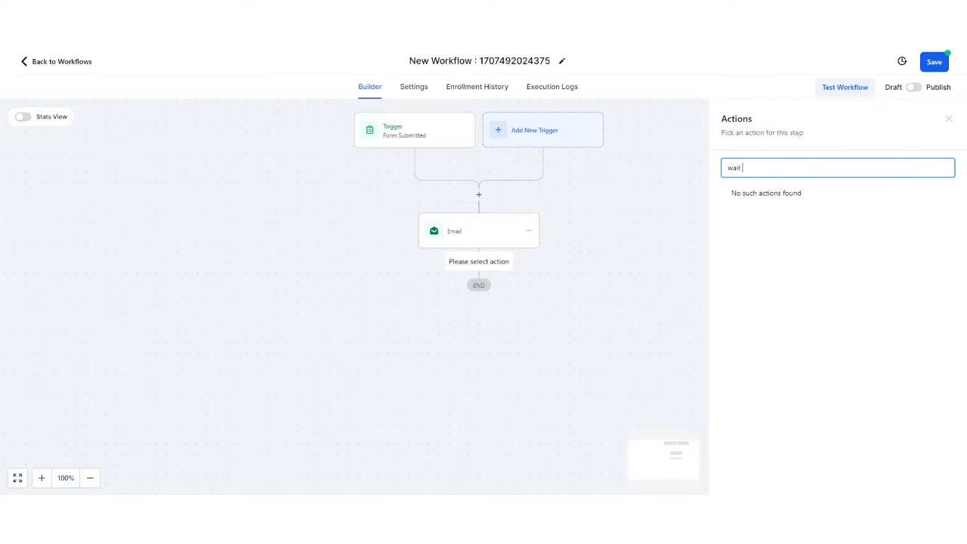
key(BackSpace)
click(753, 210)
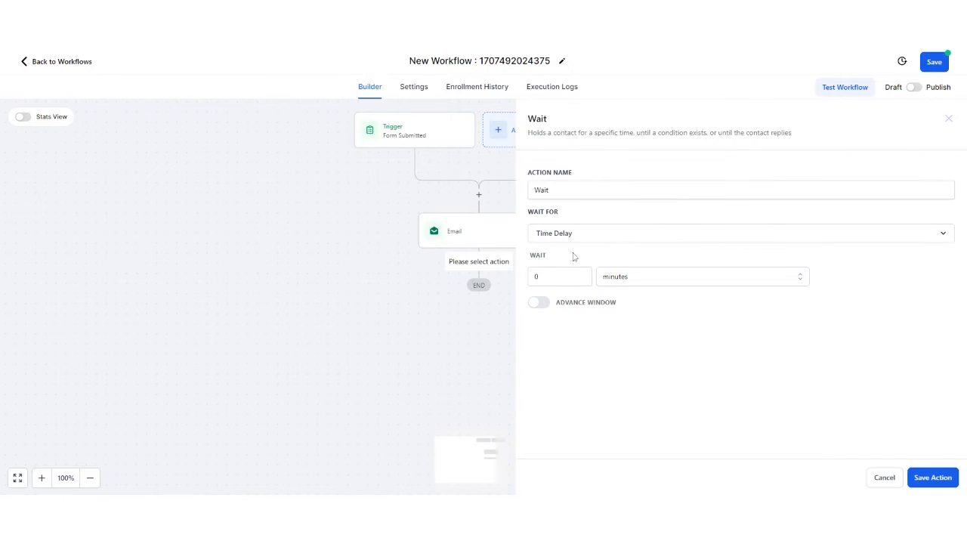
drag(575, 276, 520, 284)
click(627, 277)
click(623, 337)
click(932, 477)
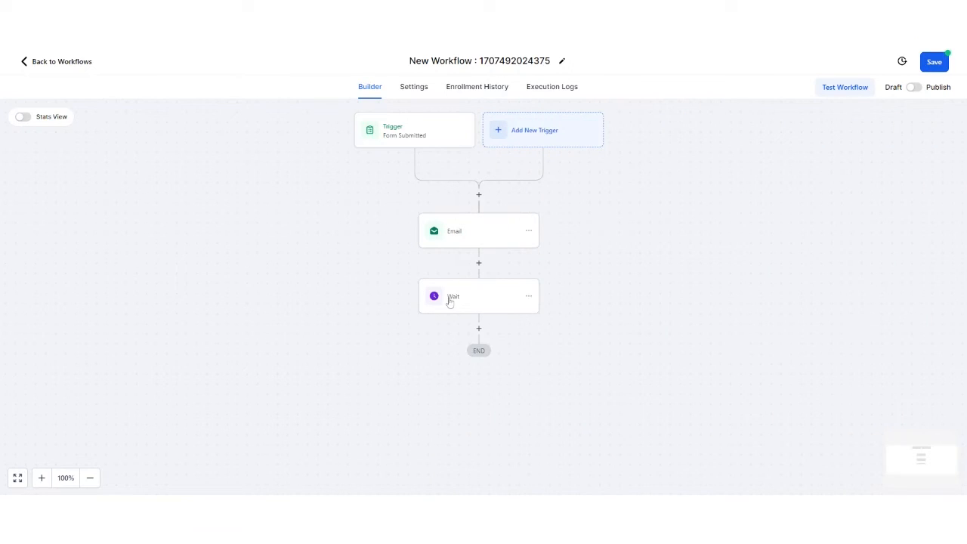
Rename the Wait action as "Wait 1 day" and save it
click(462, 297)
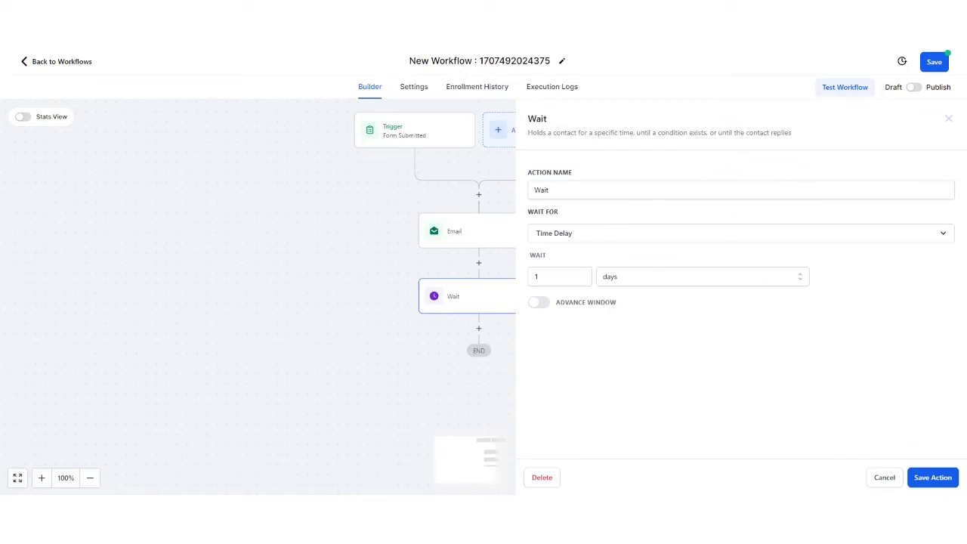
click(559, 196)
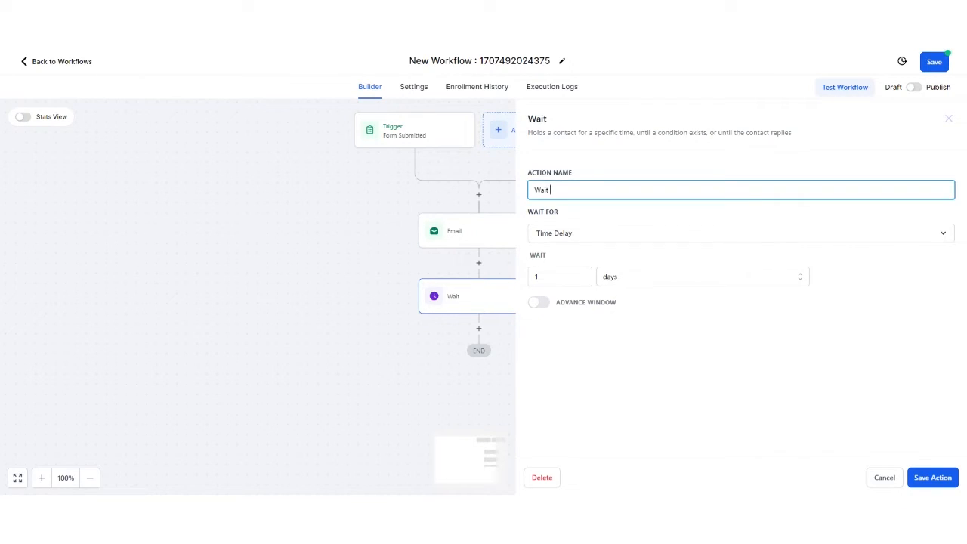
text(1 day)
click(933, 478)
Rename the Email action as "Email 1 - download" and save it
click(485, 233)
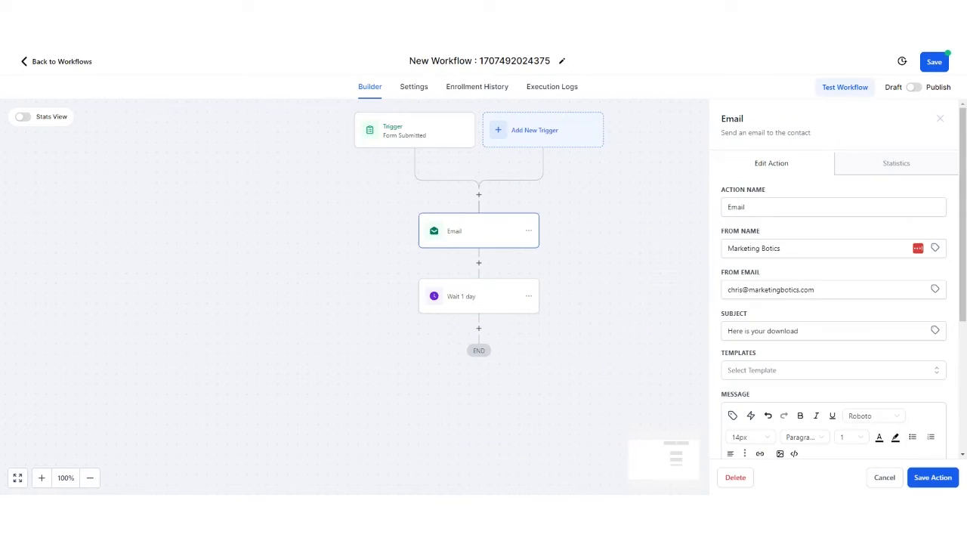
click(772, 207)
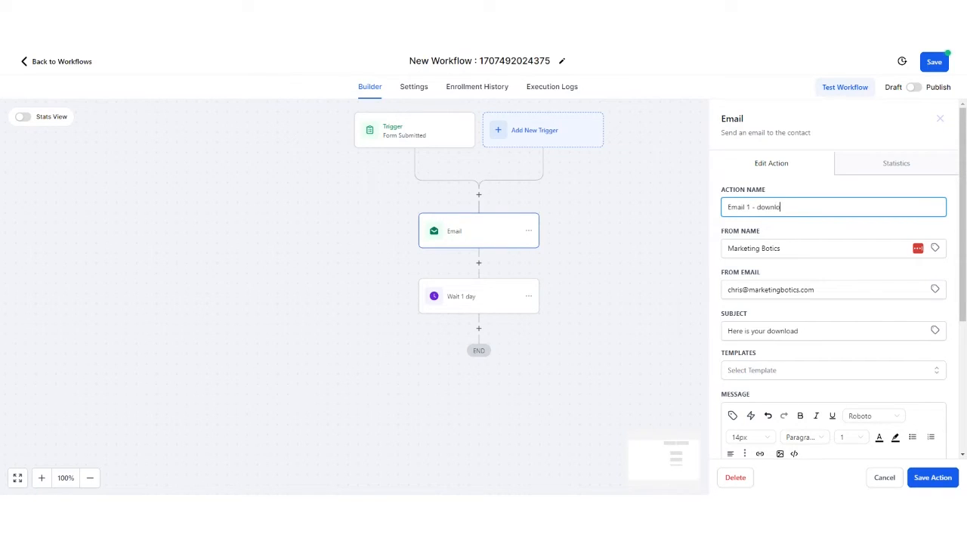
click(933, 477)
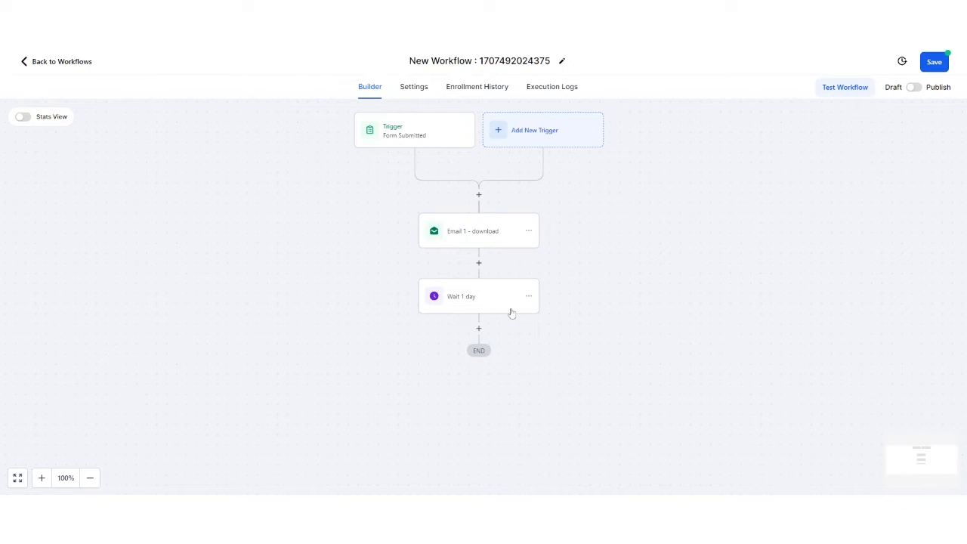
Add an If / Else condition action after the "Wait 1 day" step
click(479, 330)
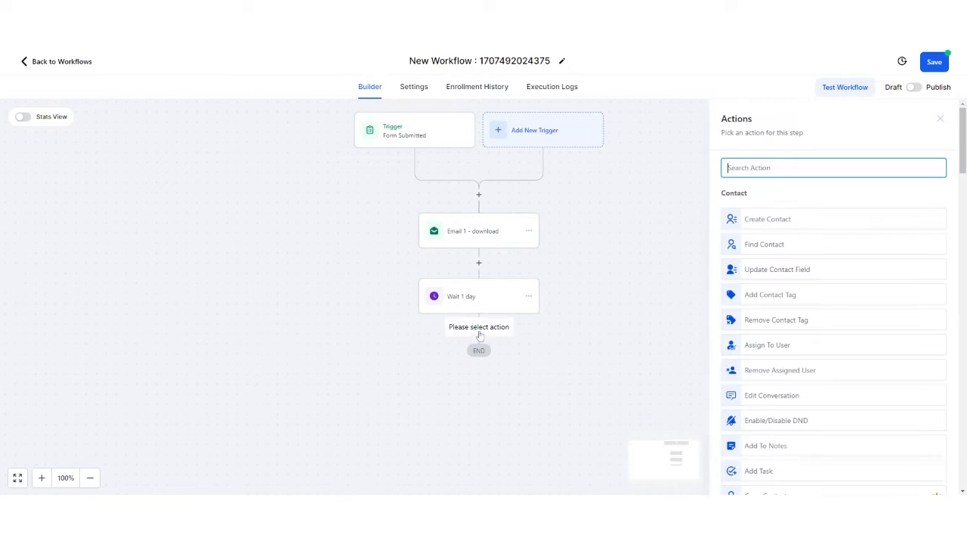
text(if)
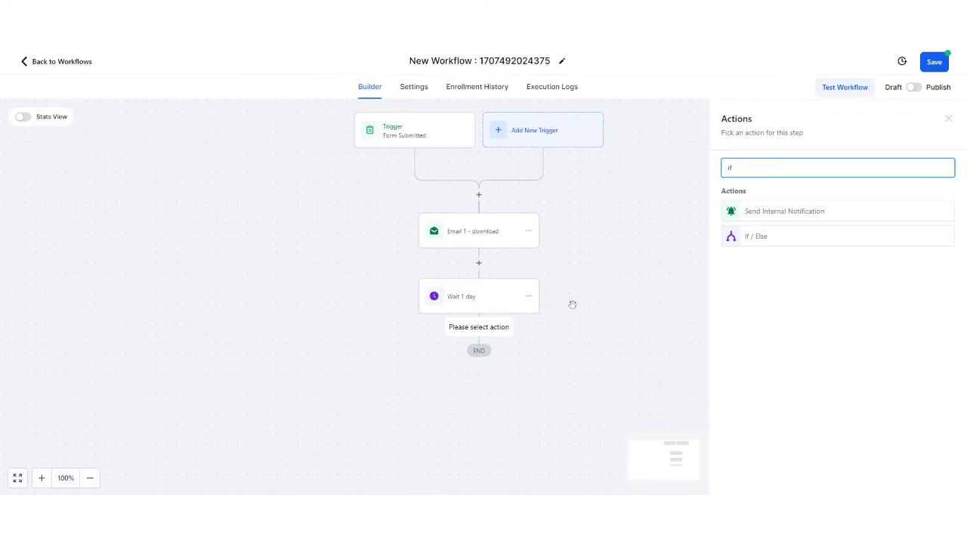
click(745, 240)
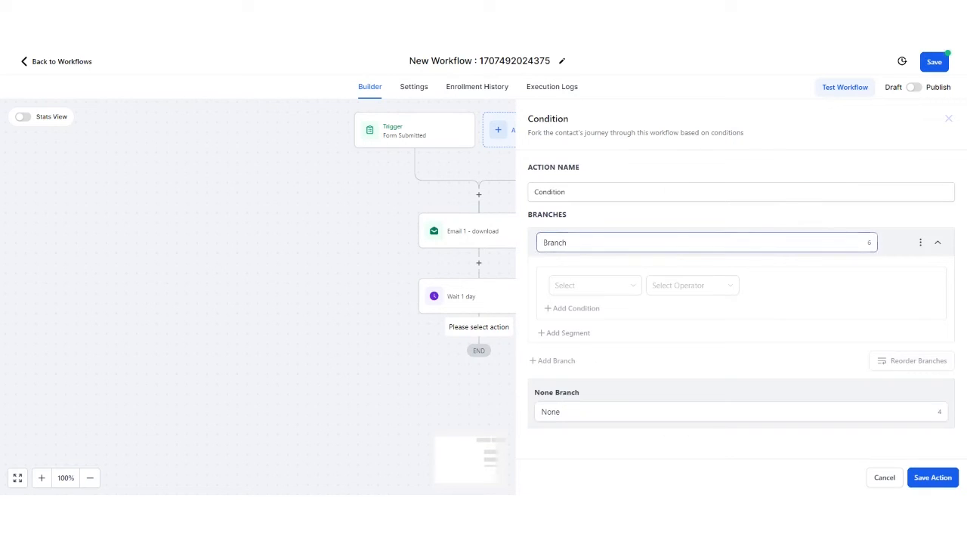
click(580, 285)
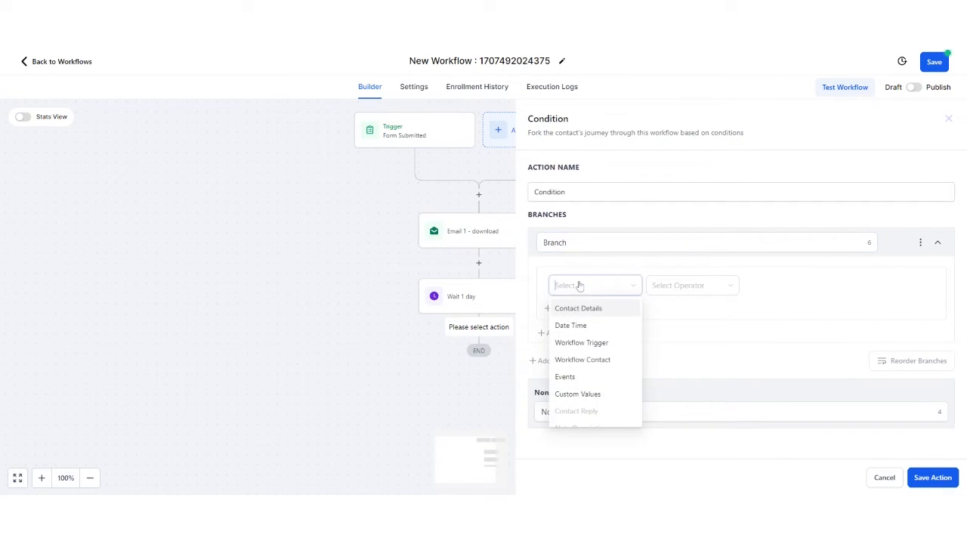
click(602, 346)
click(691, 287)
click(698, 310)
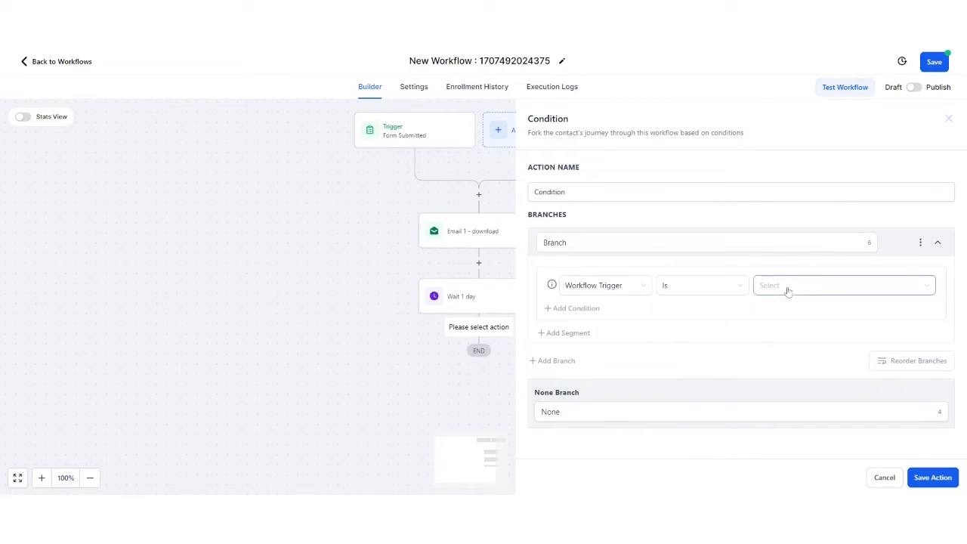
click(788, 291)
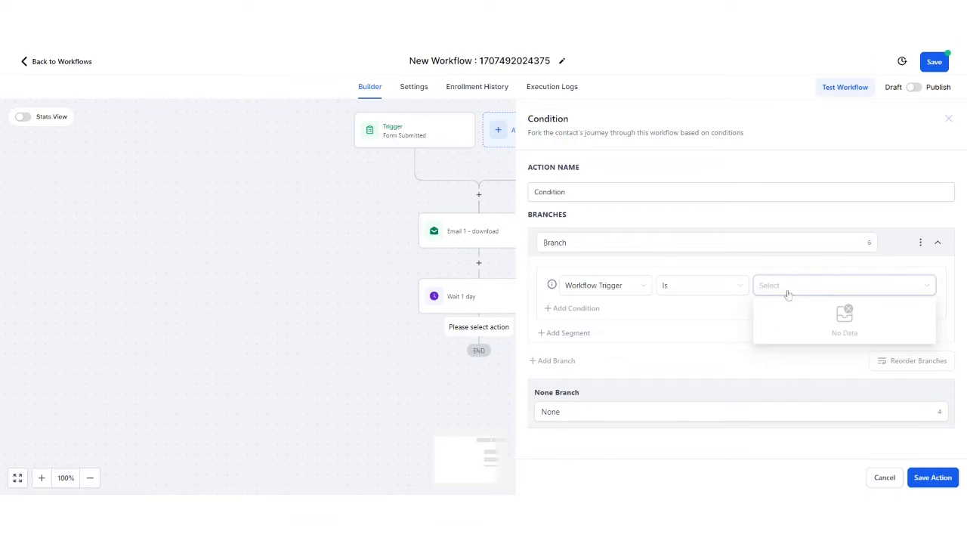
click(604, 295)
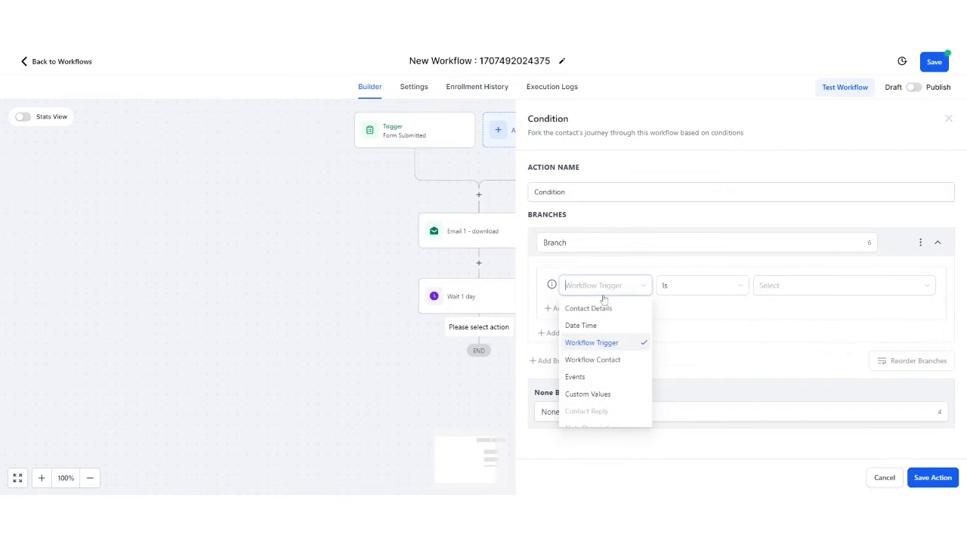
click(626, 362)
click(689, 288)
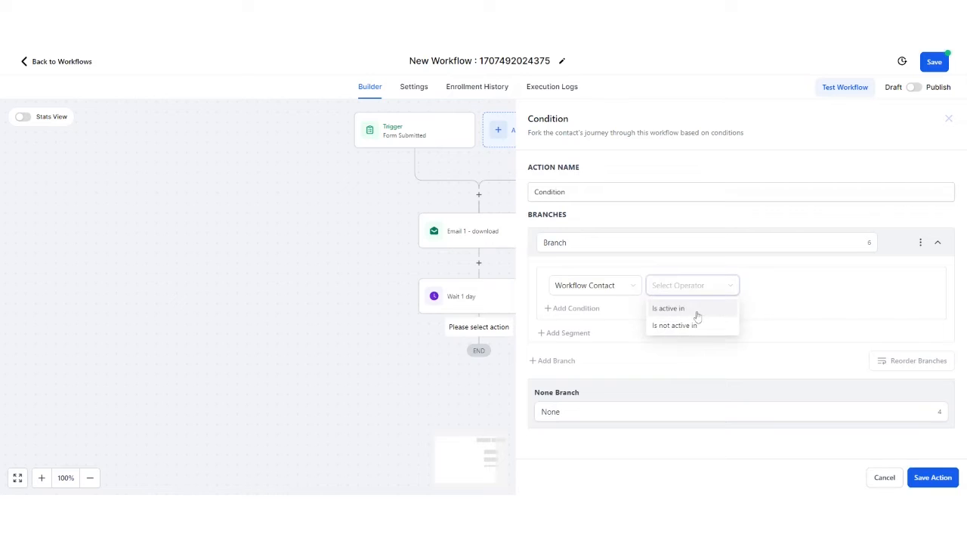
click(696, 314)
click(781, 288)
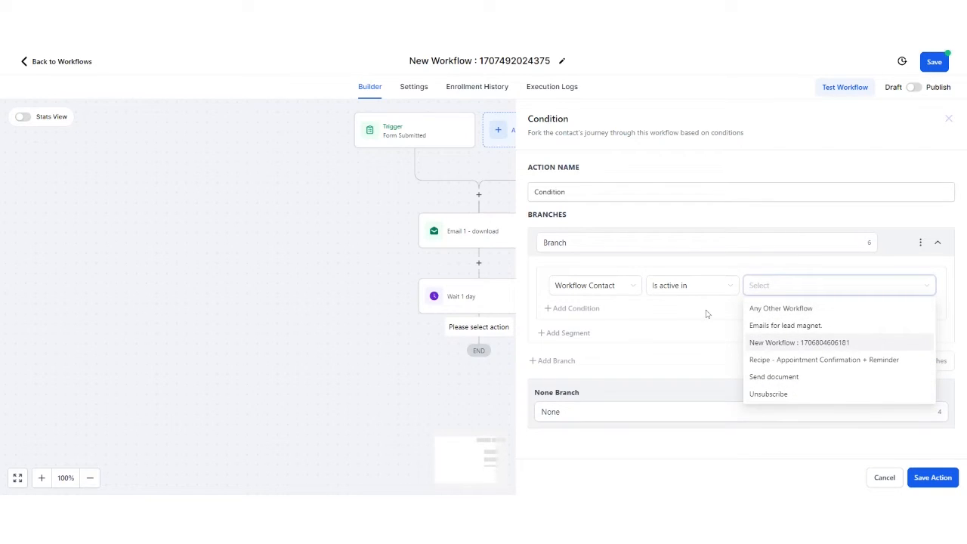
click(594, 285)
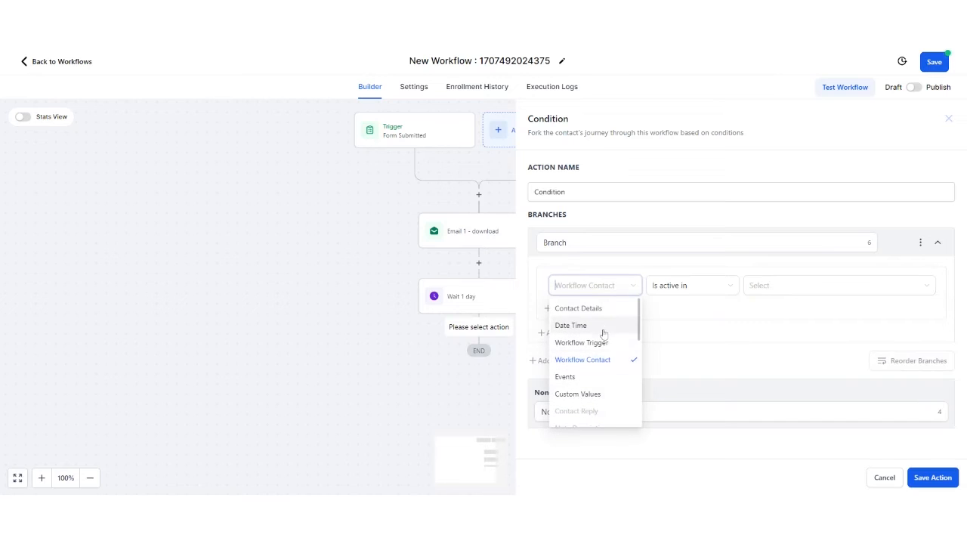
click(603, 377)
click(692, 287)
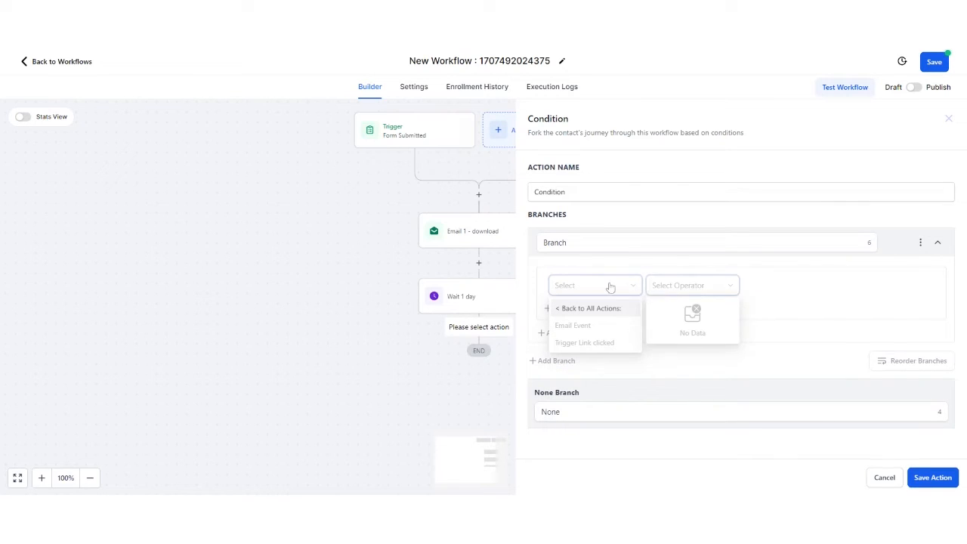
click(592, 310)
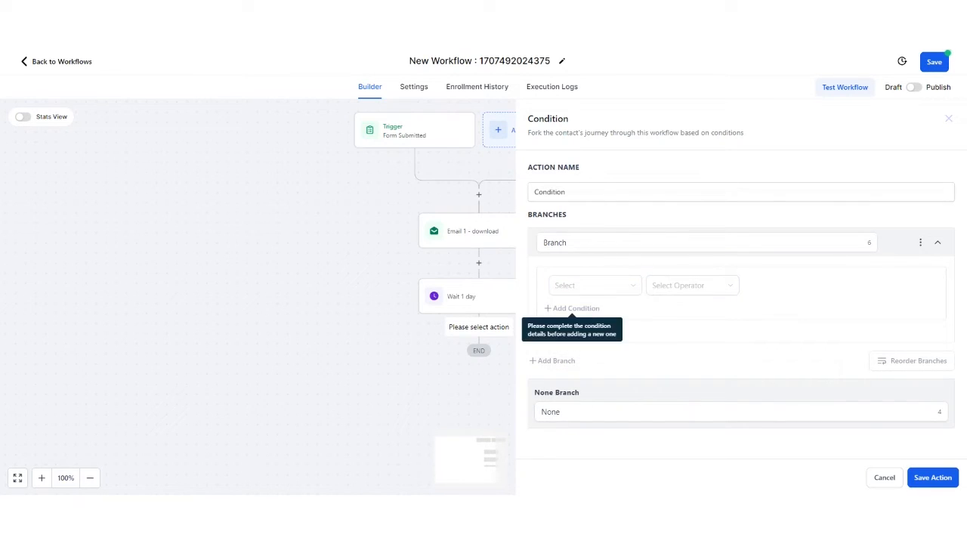
Base the first branch's condition on the contact detail Source (First Attribution)
click(604, 287)
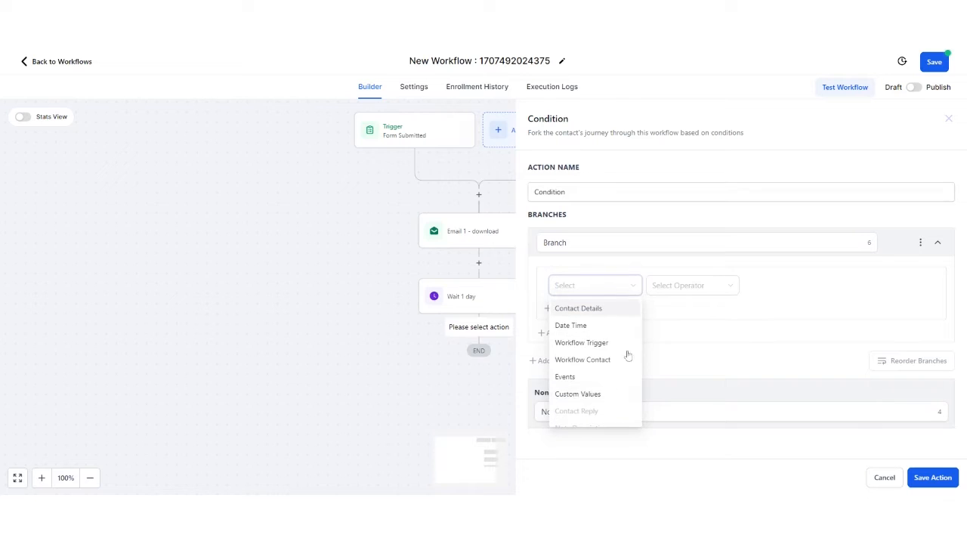
click(604, 315)
scroll(607, 368, down, 1)
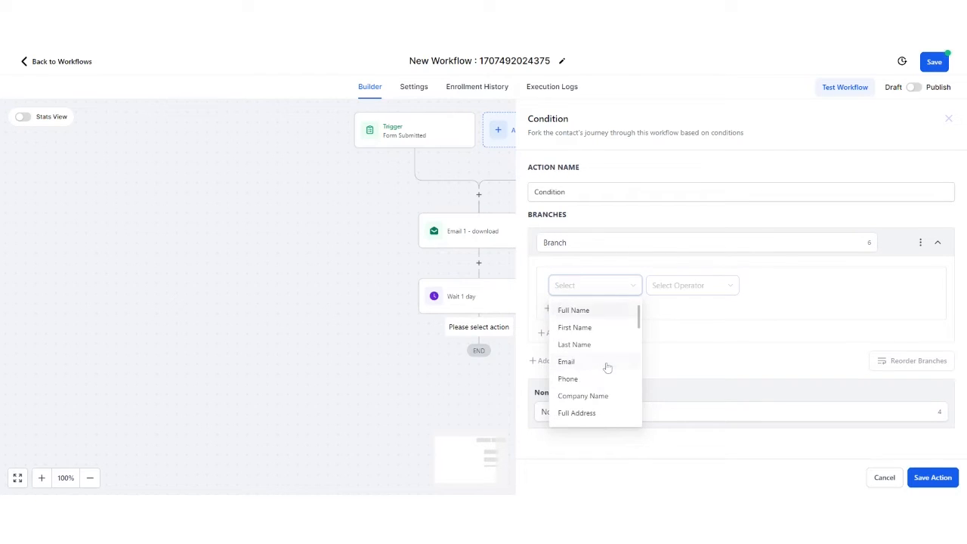
scroll(606, 368, down, 5)
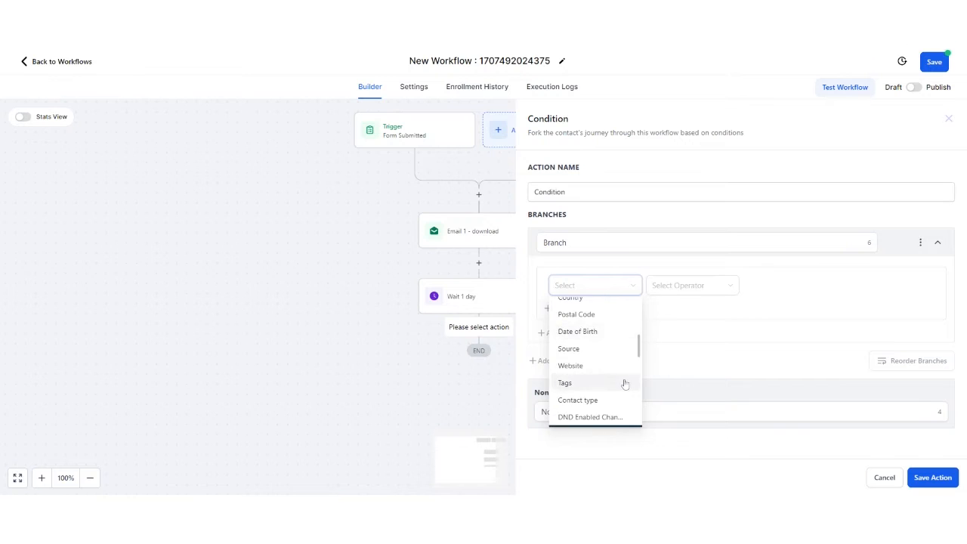
scroll(625, 385, down, 2)
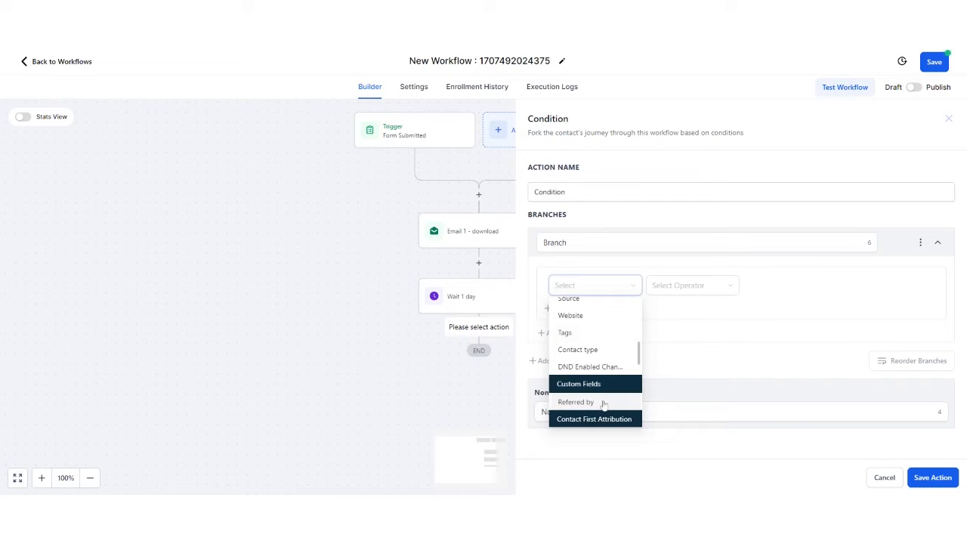
scroll(604, 408, down, 4)
scroll(604, 406, down, 3)
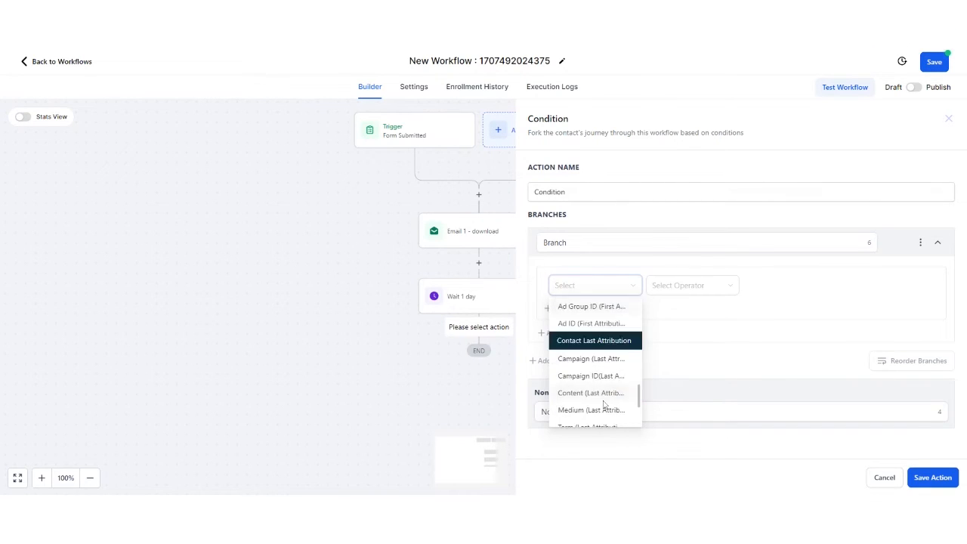
scroll(605, 403, up, 3)
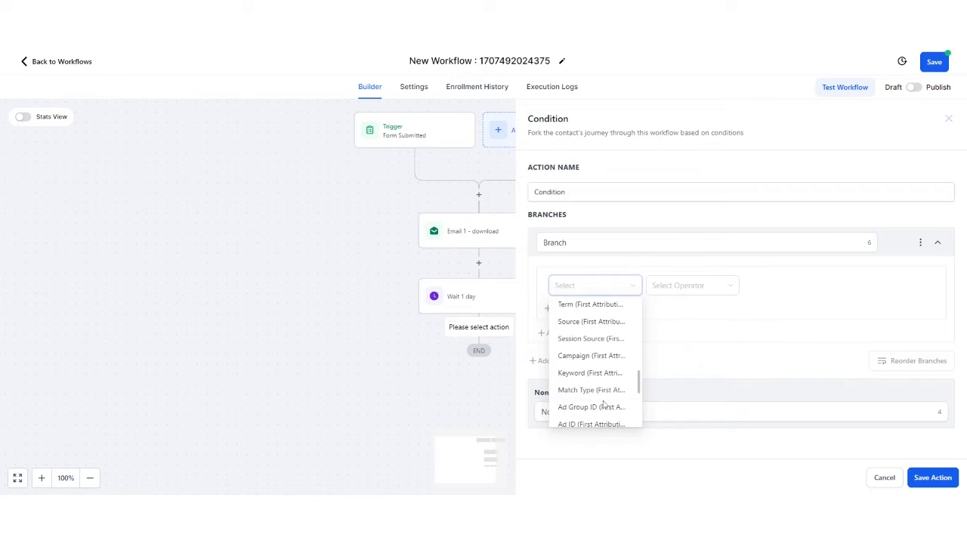
click(593, 322)
Complete the first branch's source condition with the operator Is and the value "Facebook"
click(676, 288)
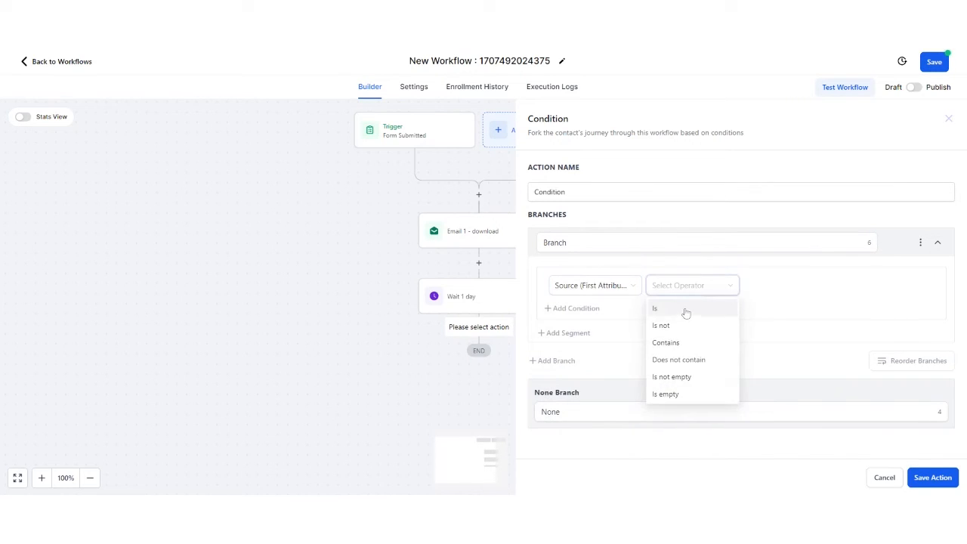
click(684, 310)
click(747, 288)
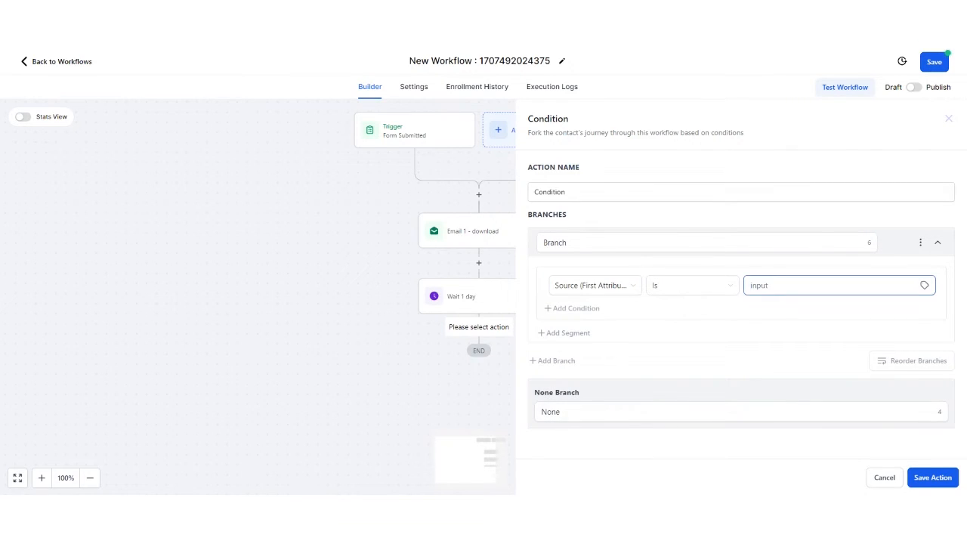
text(Face)
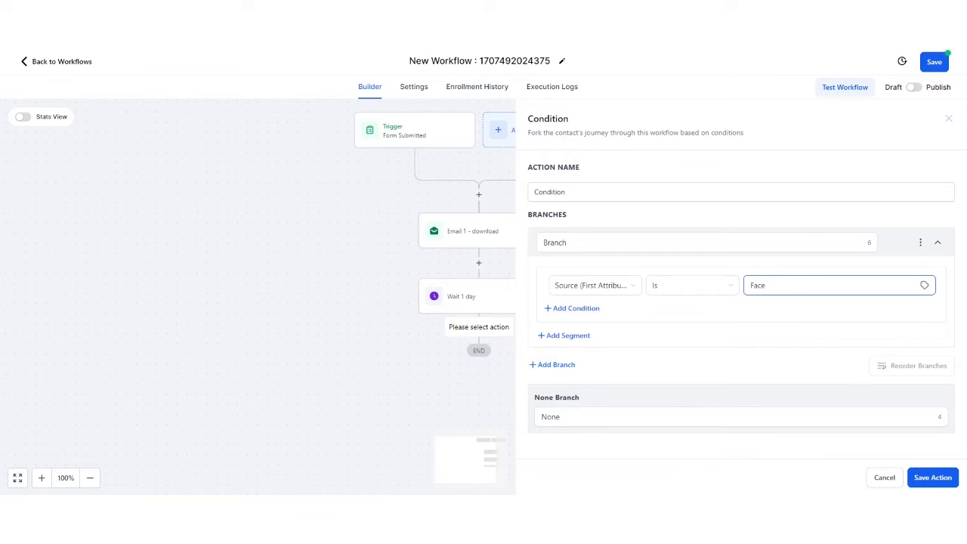
text(book)
click(778, 313)
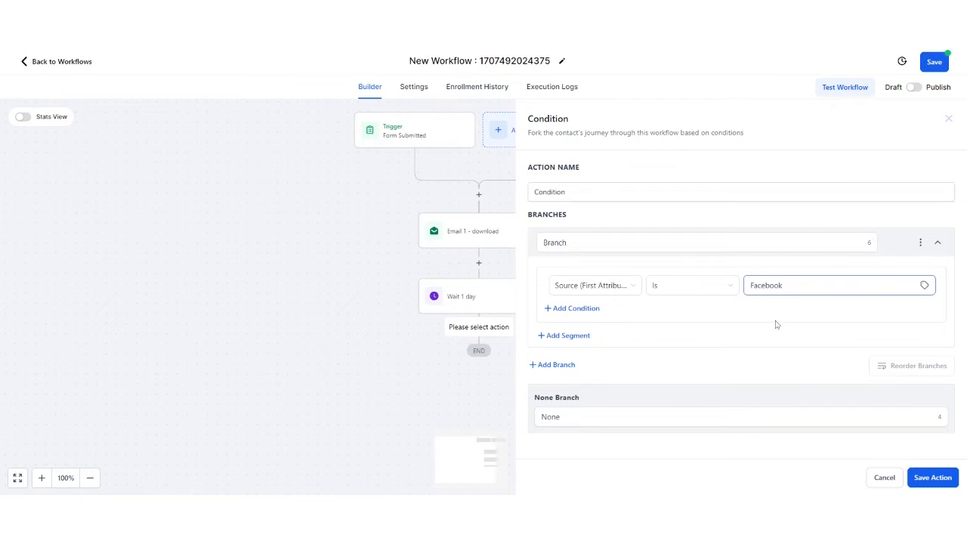
Add a second branch and name the two branches "Source Facebook" and "Source Insta"
click(557, 364)
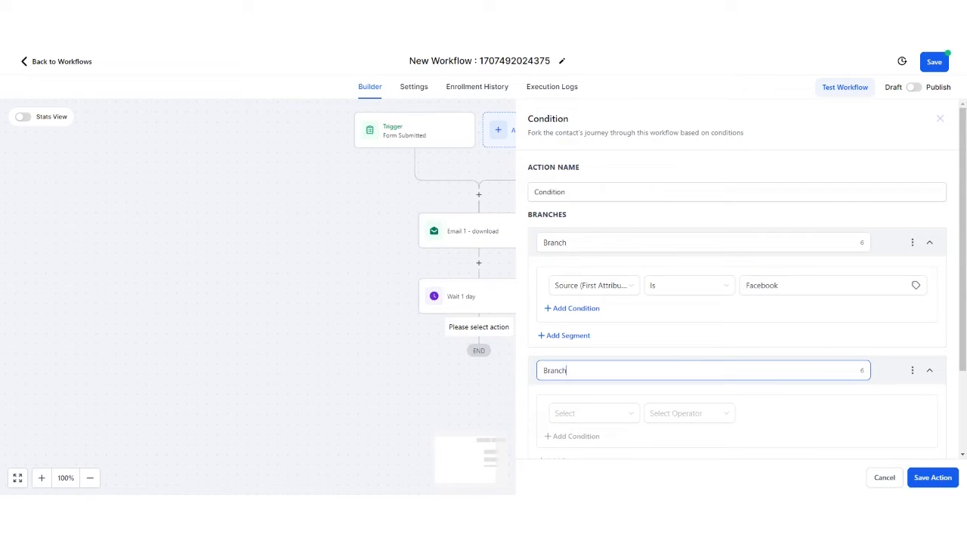
drag(568, 242, 537, 254)
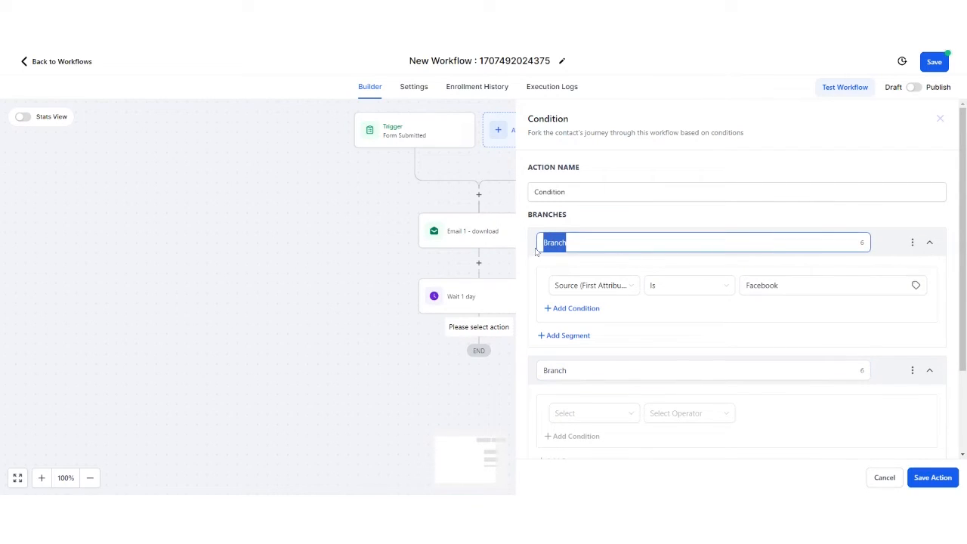
text(Source Facebook)
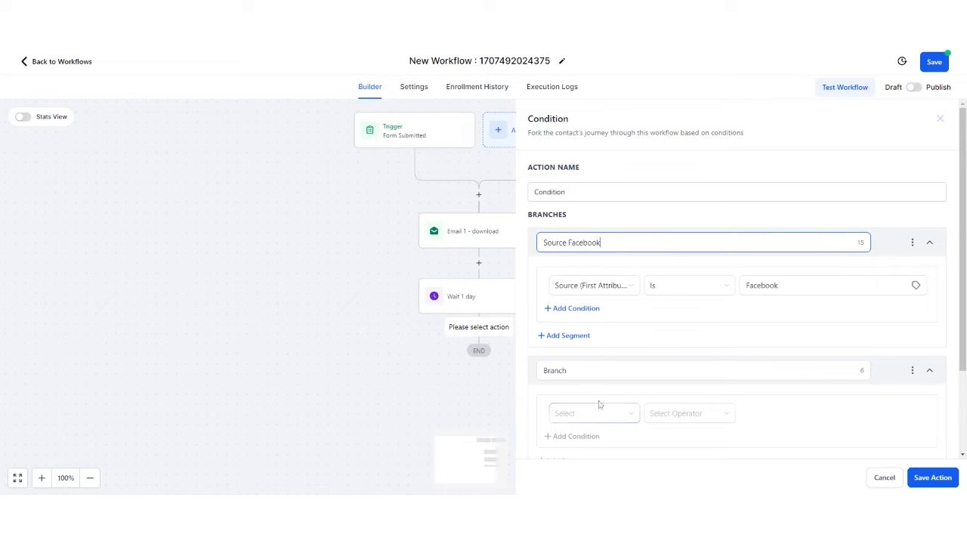
drag(568, 370, 532, 372)
text(Source Insta)
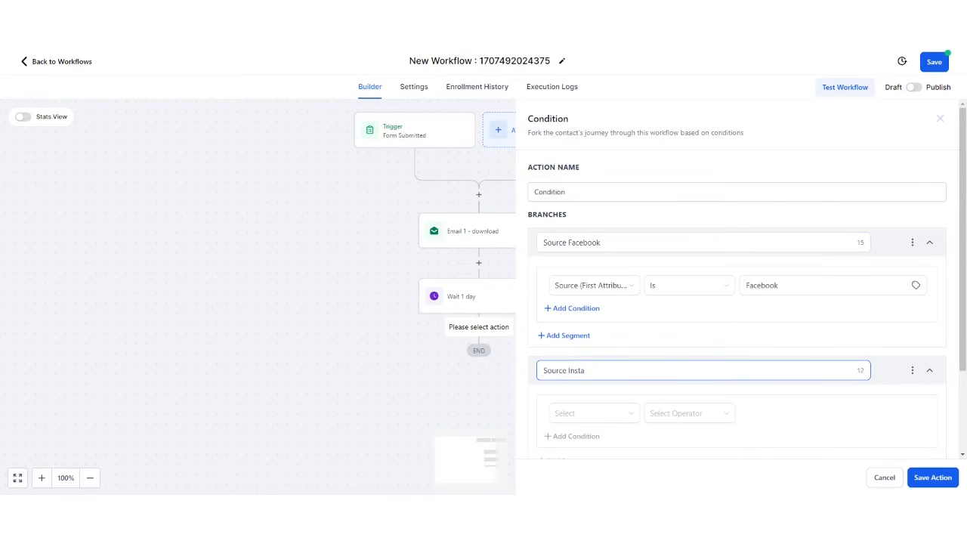
scroll(615, 309, down, 1)
click(616, 312)
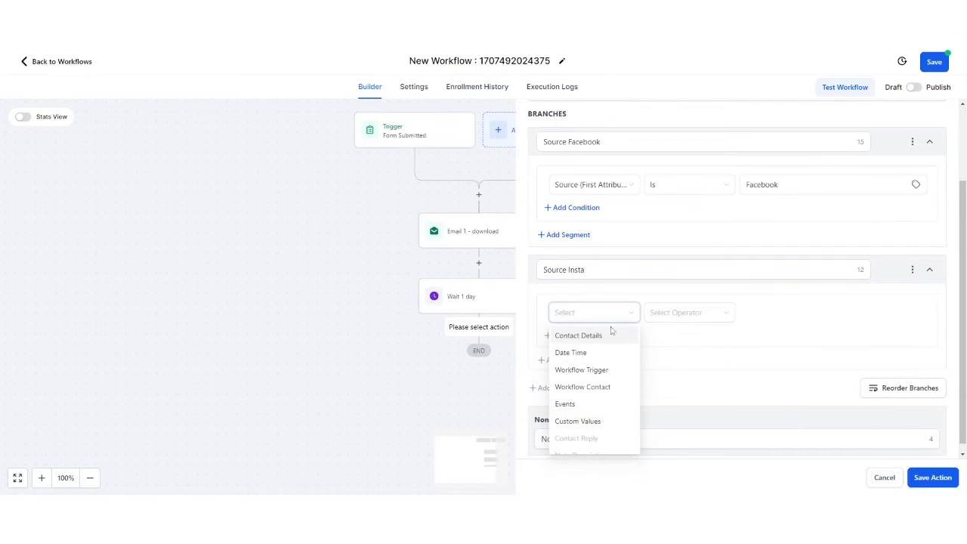
scroll(604, 373, down, 1)
click(602, 371)
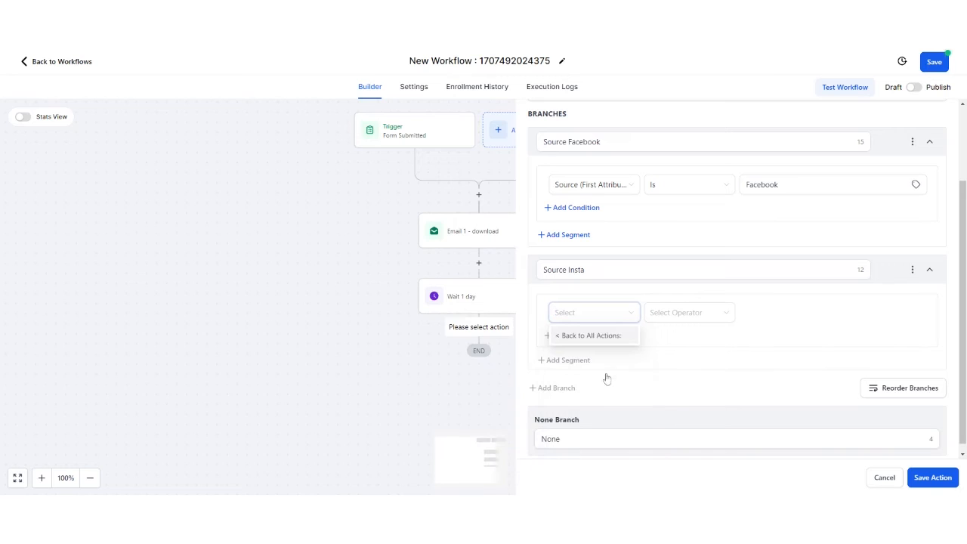
click(606, 340)
scroll(590, 327, up, 2)
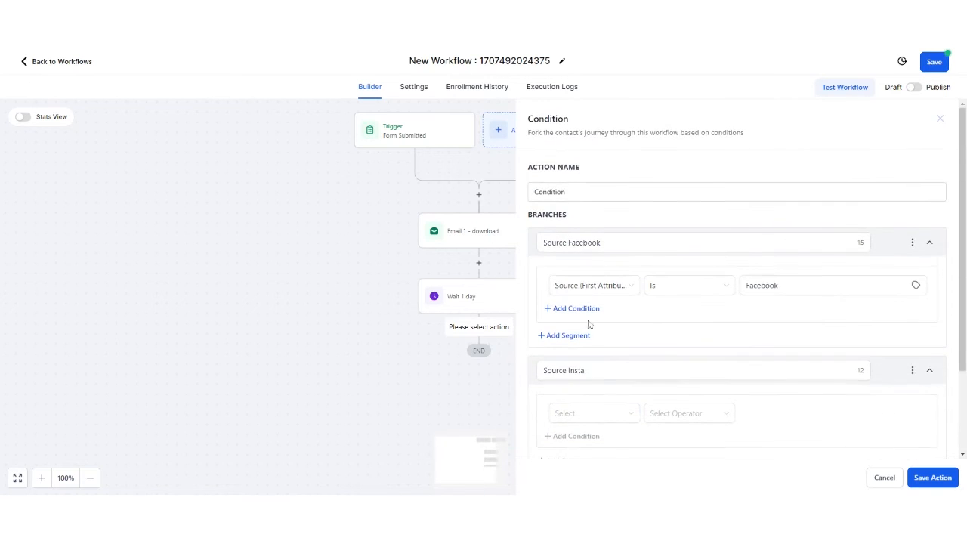
Set the "Source Insta" branch's condition to Source (First Attribution) Is "Instagram"
click(597, 418)
click(599, 284)
scroll(595, 346, down, 1)
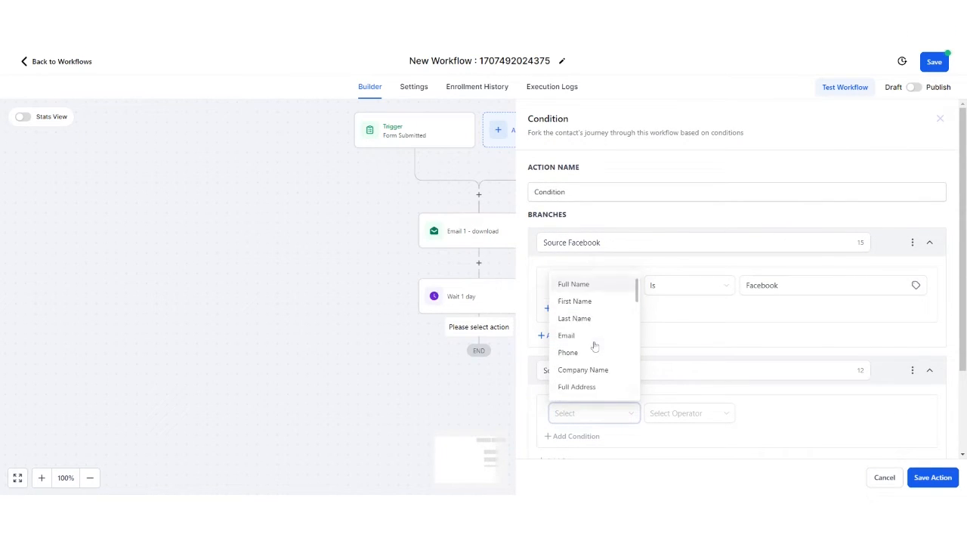
scroll(594, 346, down, 10)
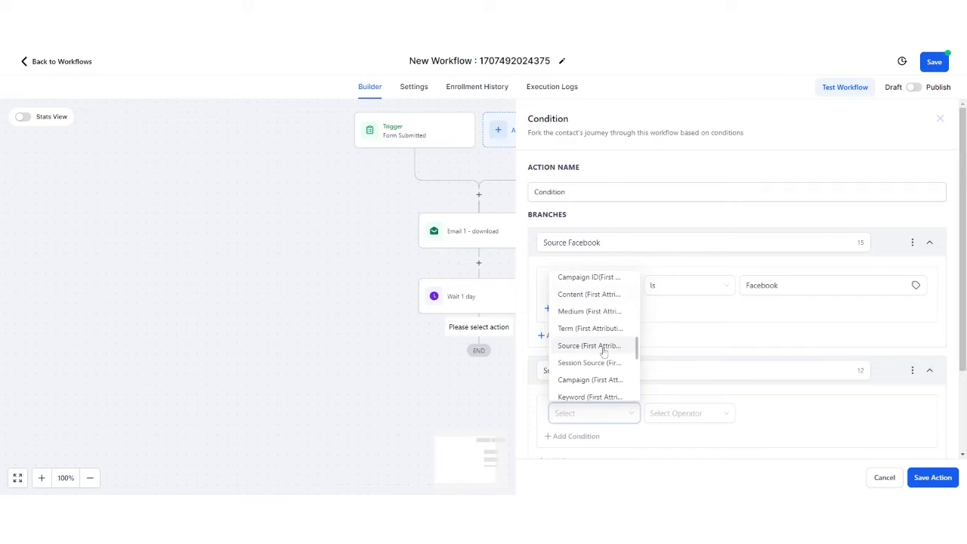
click(596, 345)
click(685, 413)
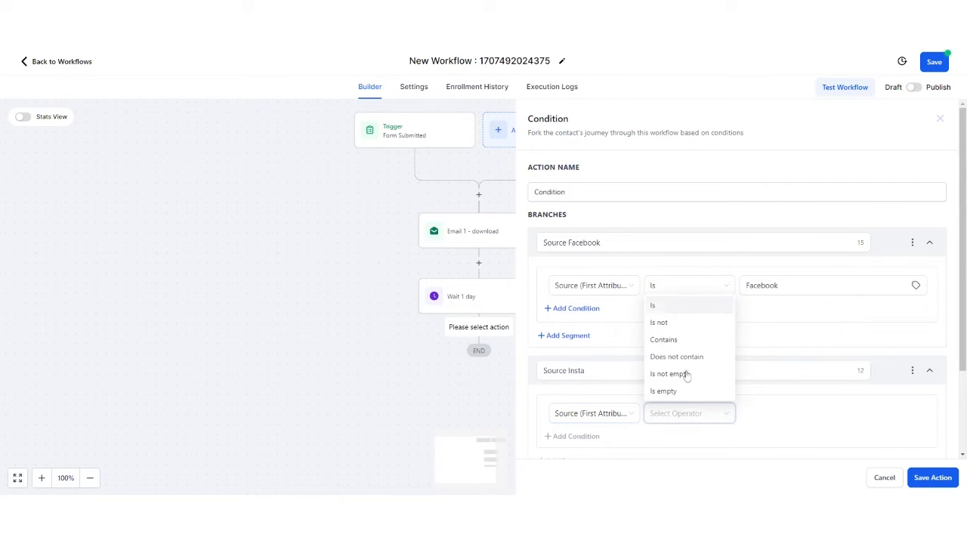
click(679, 310)
text(Instagram)
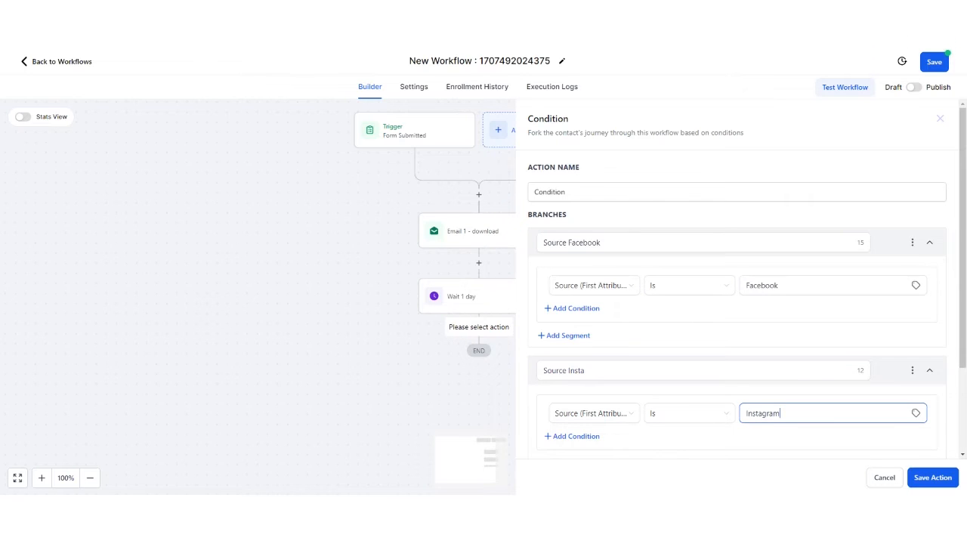
Save the condition action with its Facebook, Instagram and None branches
scroll(660, 431, down, 5)
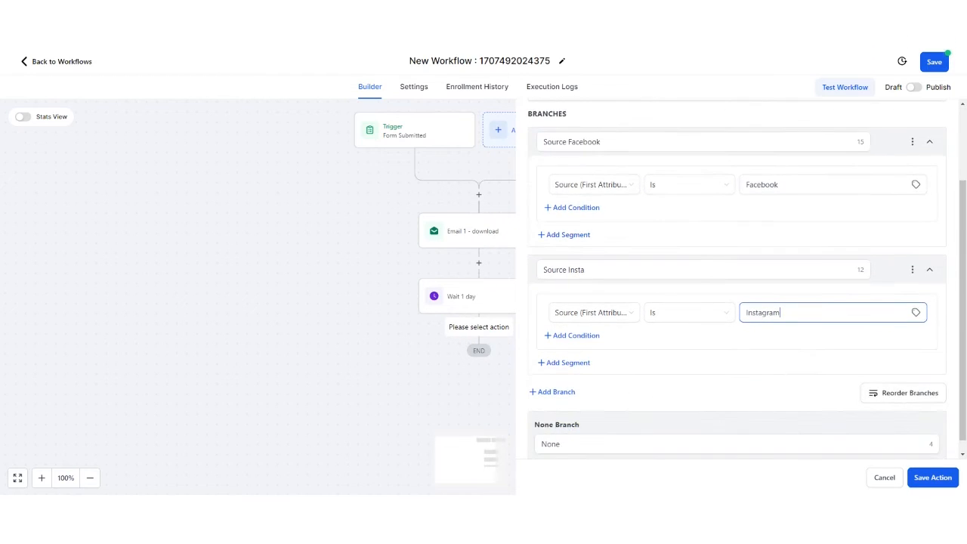
click(933, 478)
scroll(508, 374, down, 1)
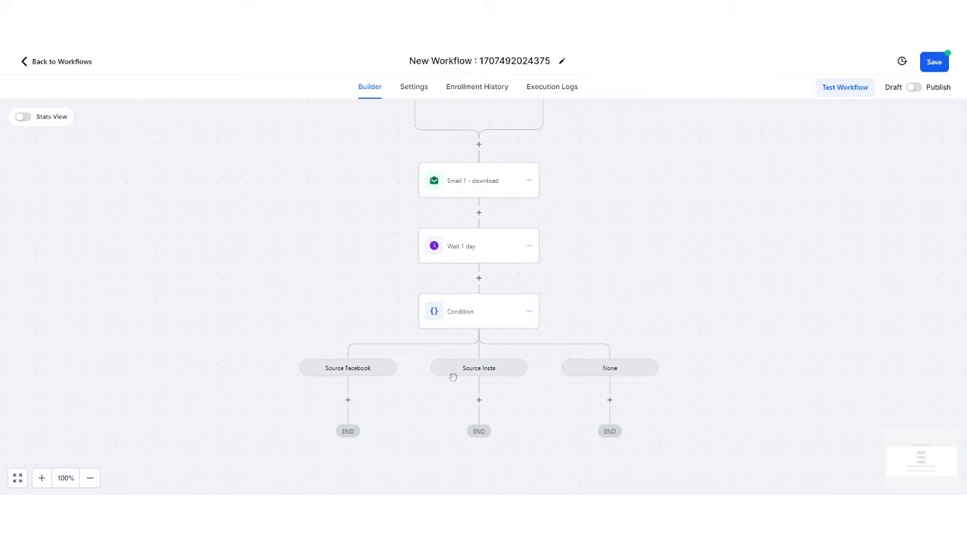
Add a third branch to the condition and base its condition on Source (First Attribution)
click(495, 325)
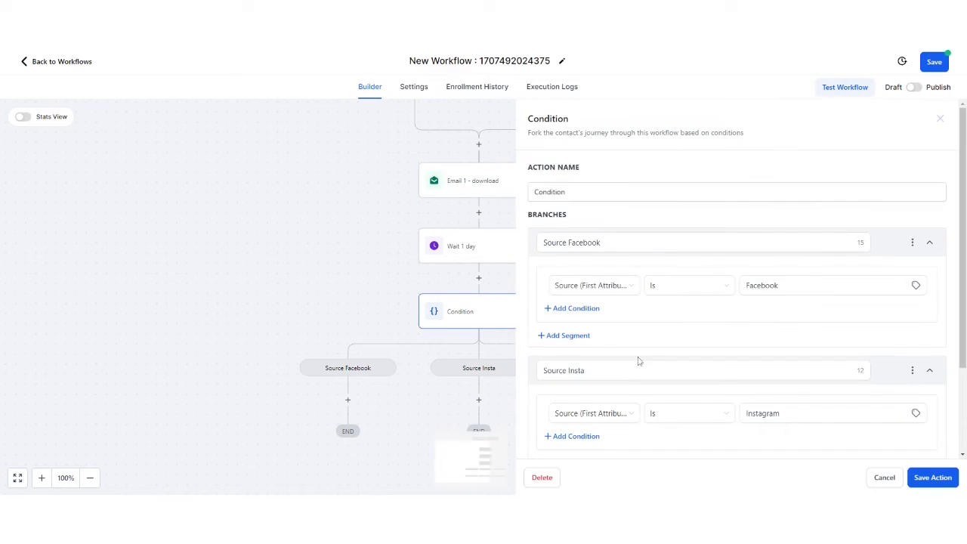
scroll(627, 366, down, 1)
click(556, 378)
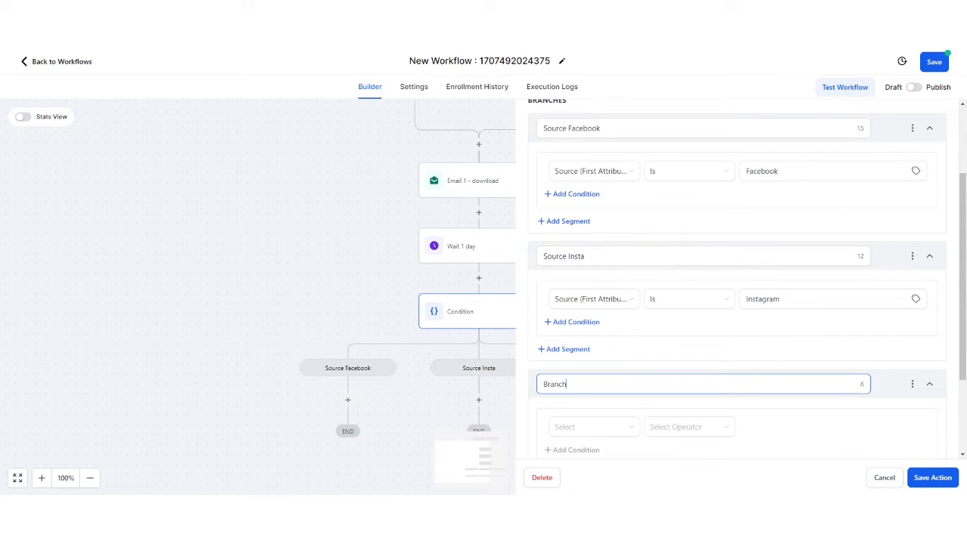
scroll(539, 378, down, 1)
click(594, 326)
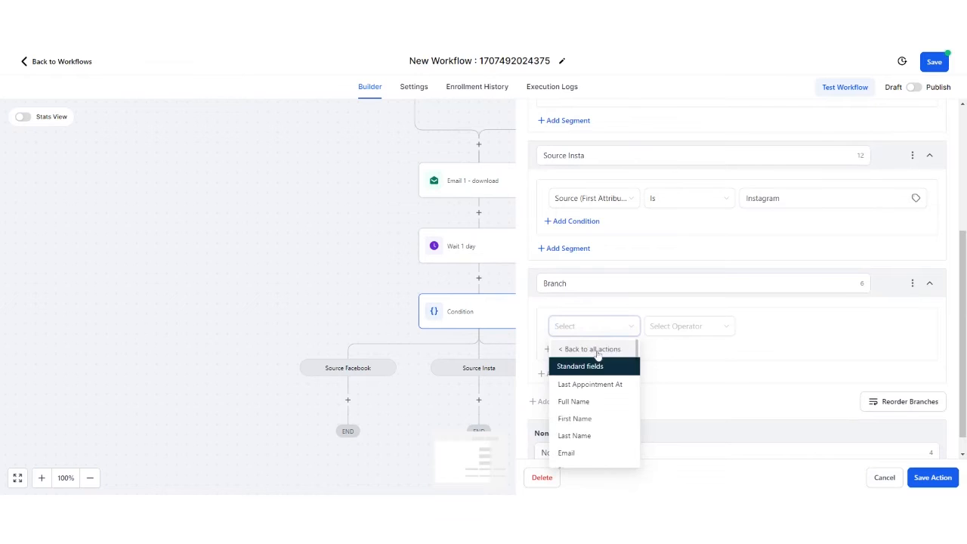
scroll(596, 390, down, 8)
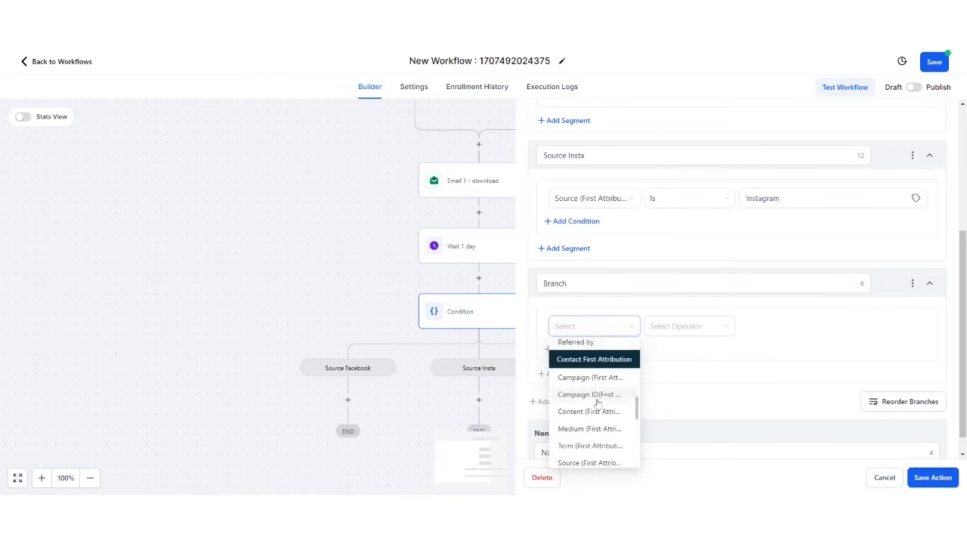
scroll(597, 402, down, 3)
click(604, 362)
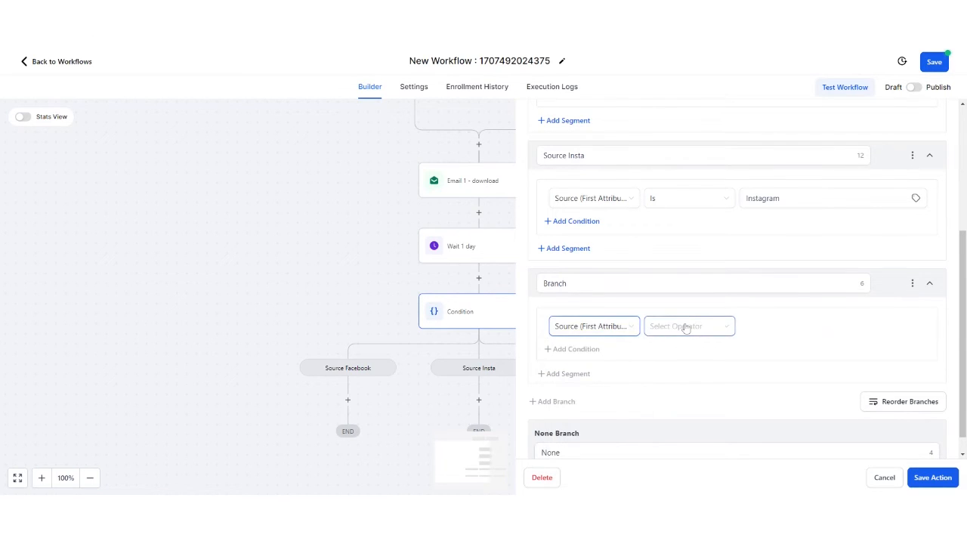
Complete the third branch's condition with the operator Is and the value "Website", and save the condition action
click(686, 327)
click(690, 348)
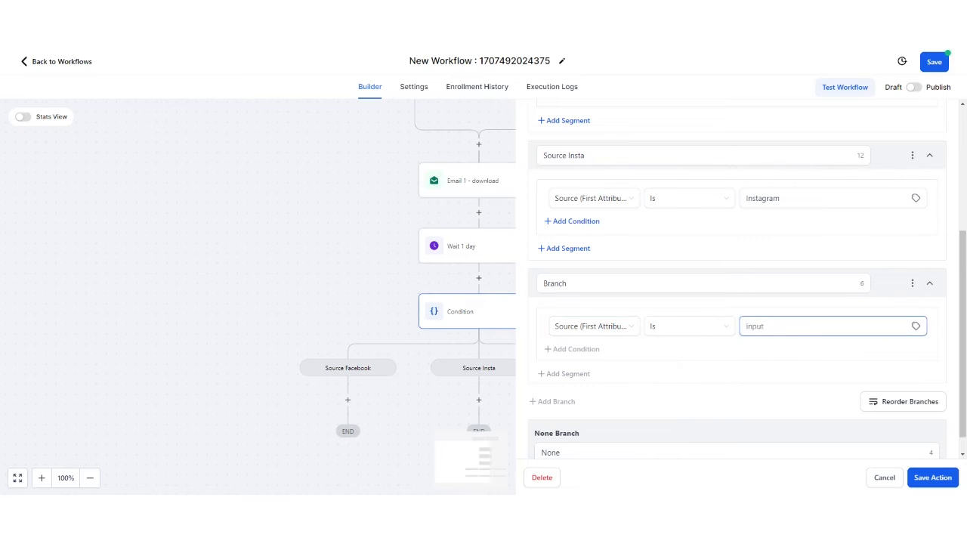
text(Website)
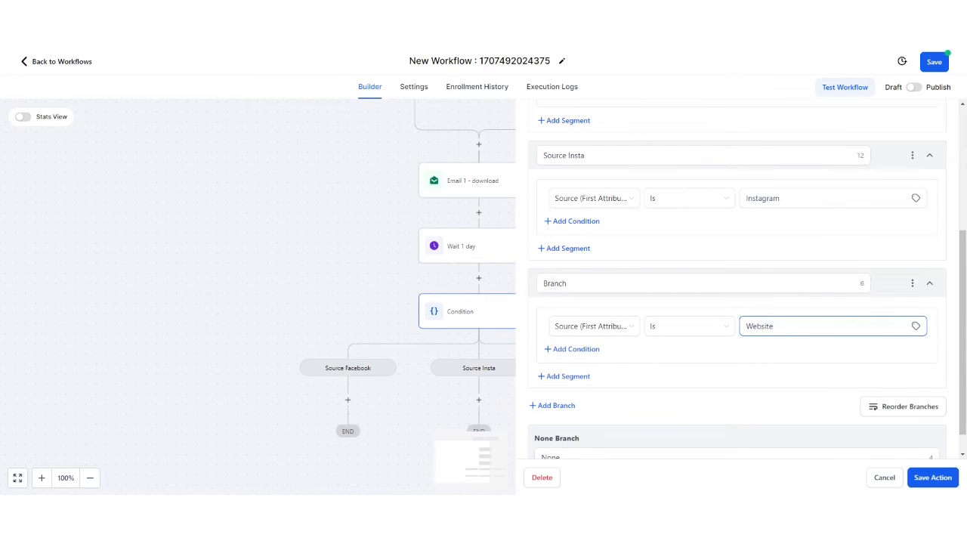
click(706, 380)
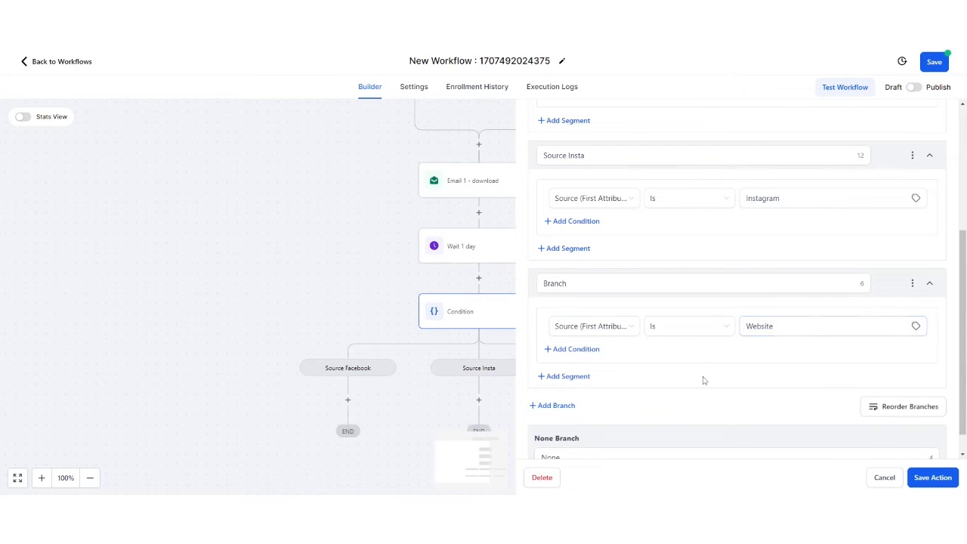
click(932, 478)
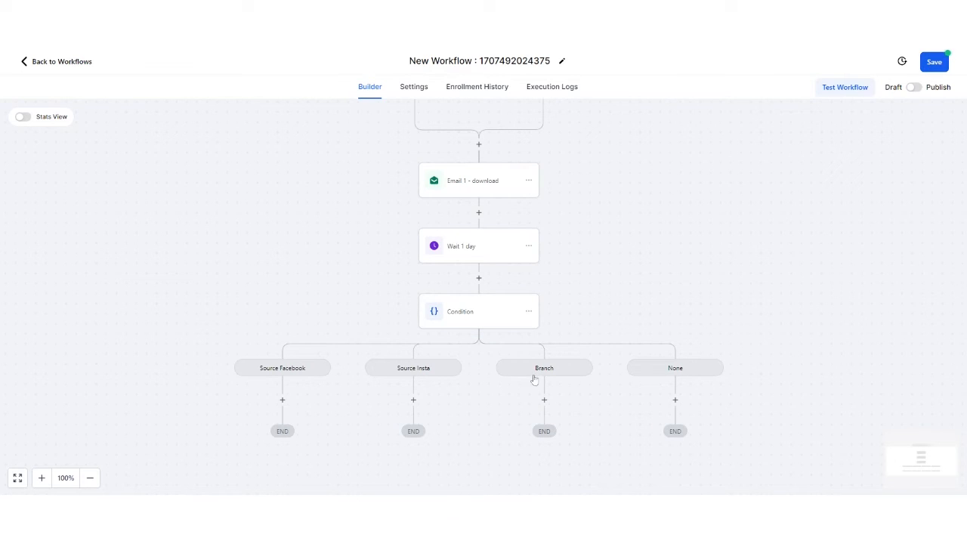
Rename the condition's third branch "Website" and save the action
click(494, 311)
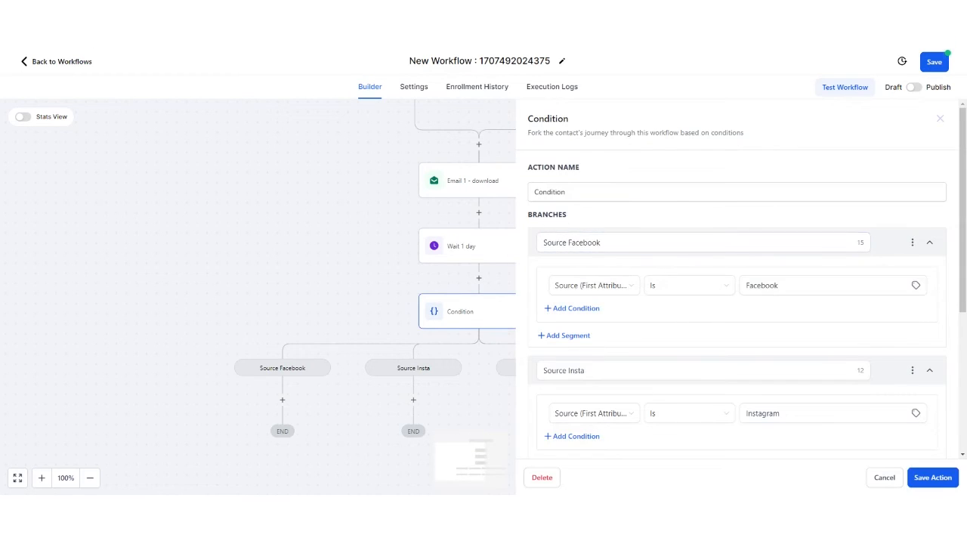
scroll(572, 343, down, 2)
drag(567, 346, 530, 349)
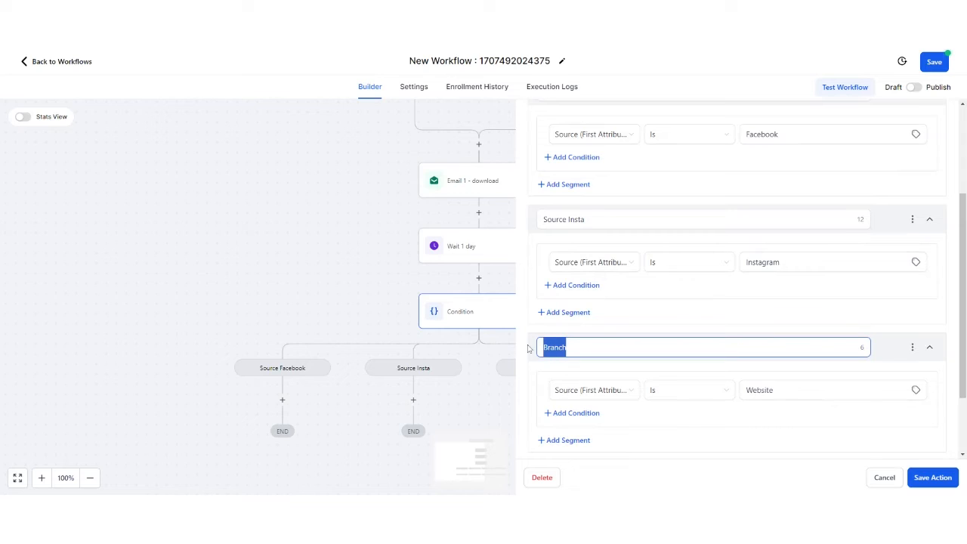
text(Website)
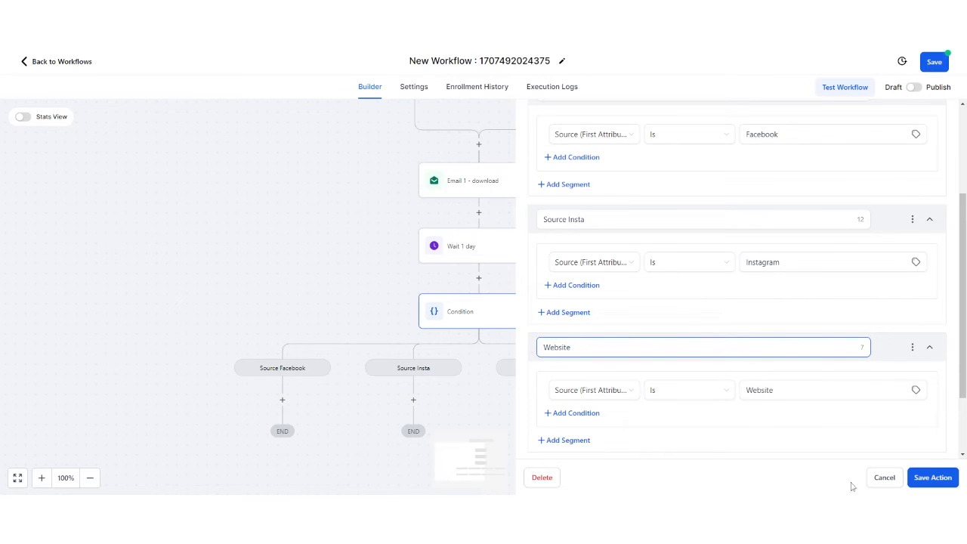
click(920, 478)
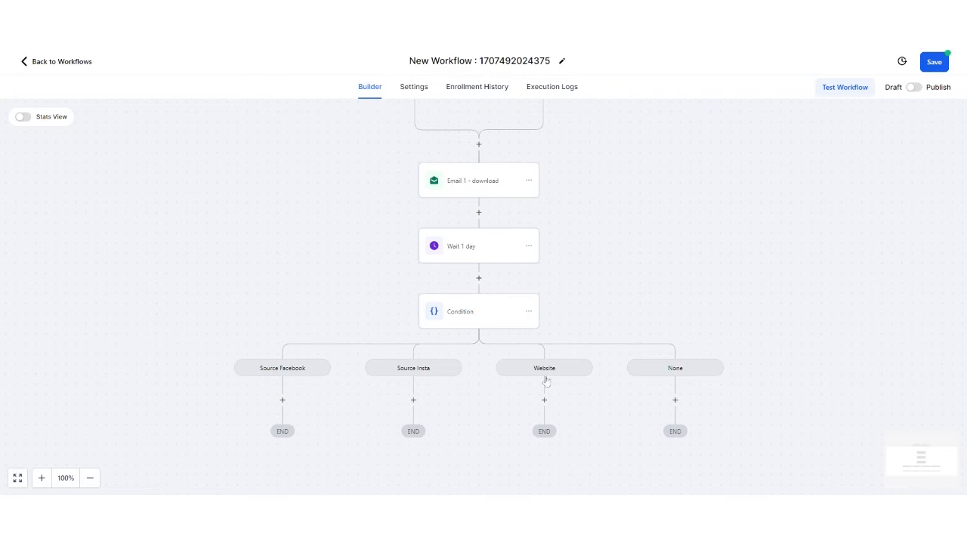
Copy the "Email 1 - download" action into the Source Facebook branch
scroll(453, 362, down, 1)
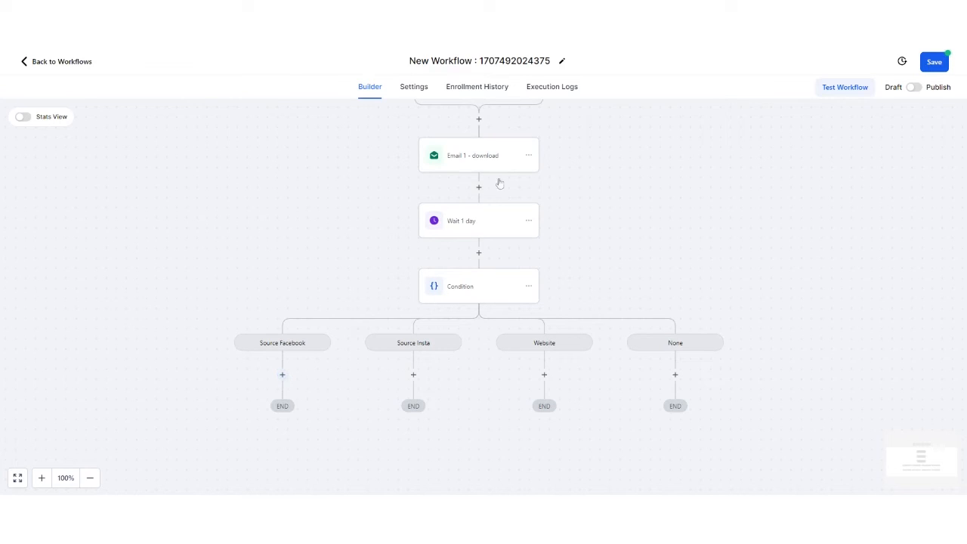
click(528, 156)
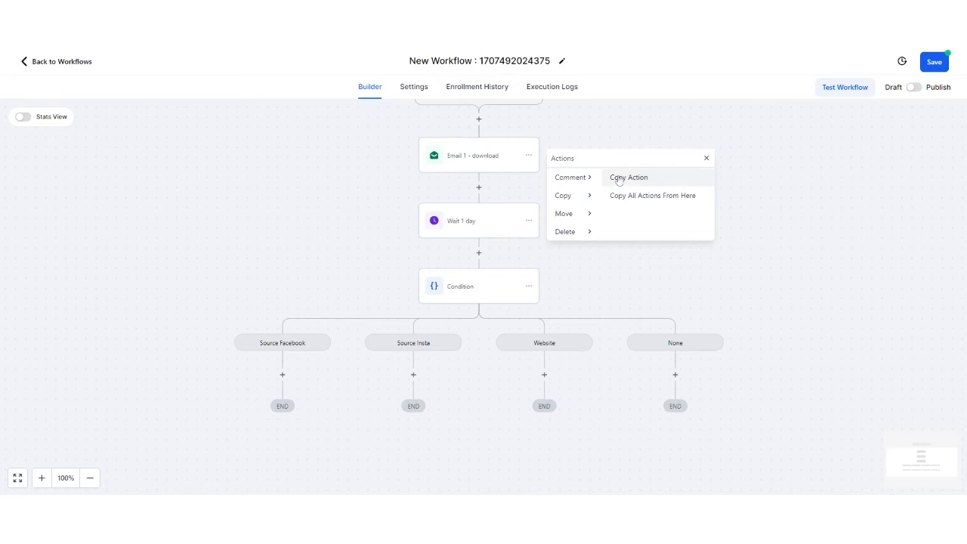
click(618, 179)
click(285, 375)
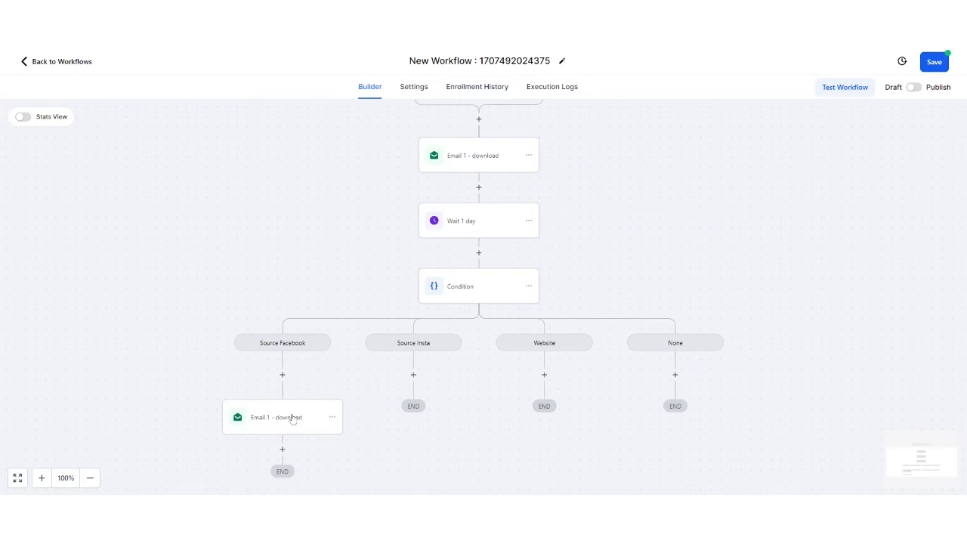
Rename the copied email action in the Source Facebook branch "Email 2 - Faccebook route"
click(330, 423)
double_click(748, 207)
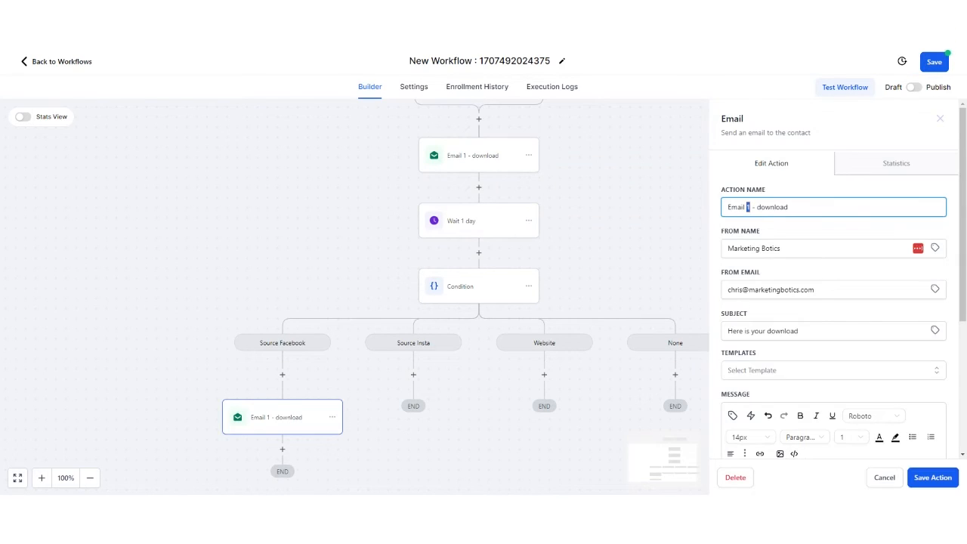
text(2)
double_click(764, 207)
text(Facebook rou)
text(re)
key(BackSpace)
key(BackSpace)
text(te)
Set the copied email's subject to "Follow up from download" and save the action
scroll(778, 265, down, 2)
drag(800, 230, 727, 230)
text(Follo)
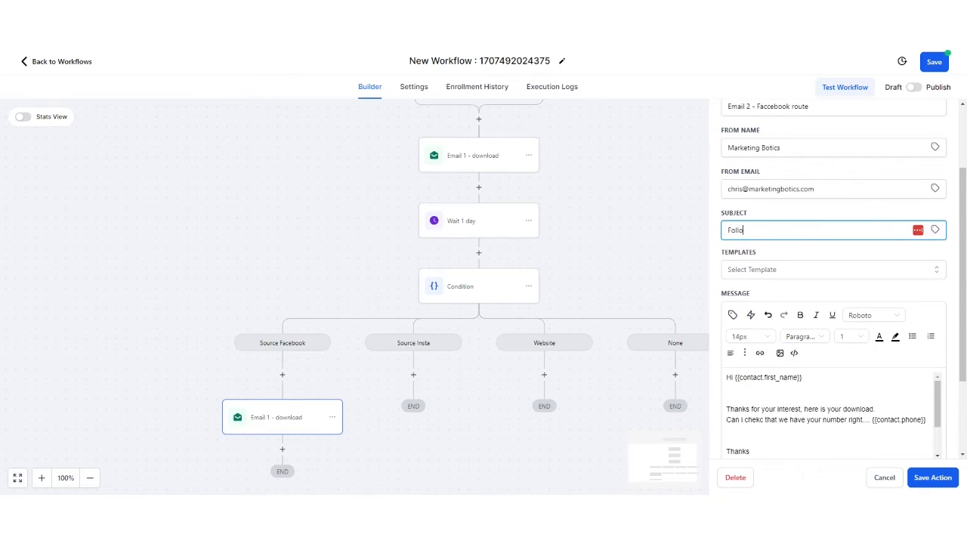
text(w i up from download)
scroll(800, 378, down, 4)
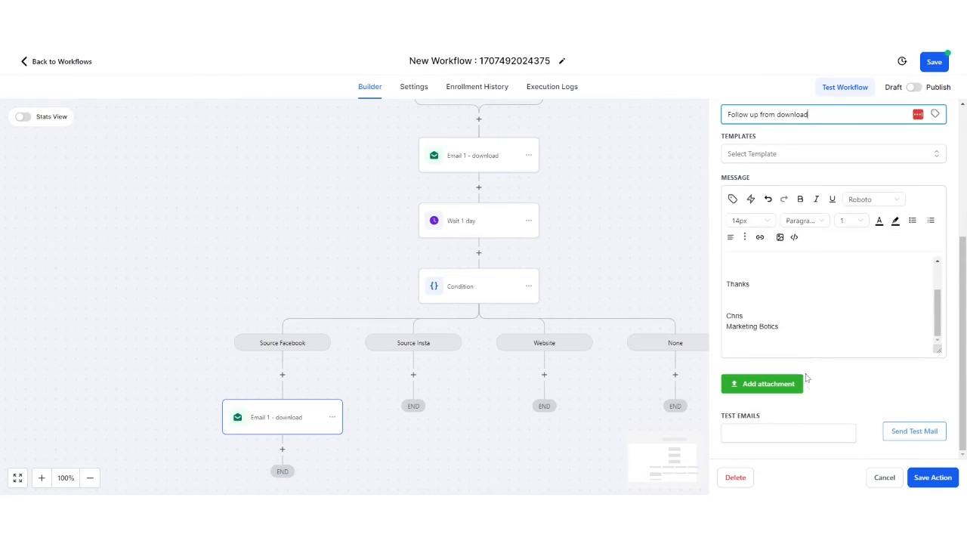
click(933, 478)
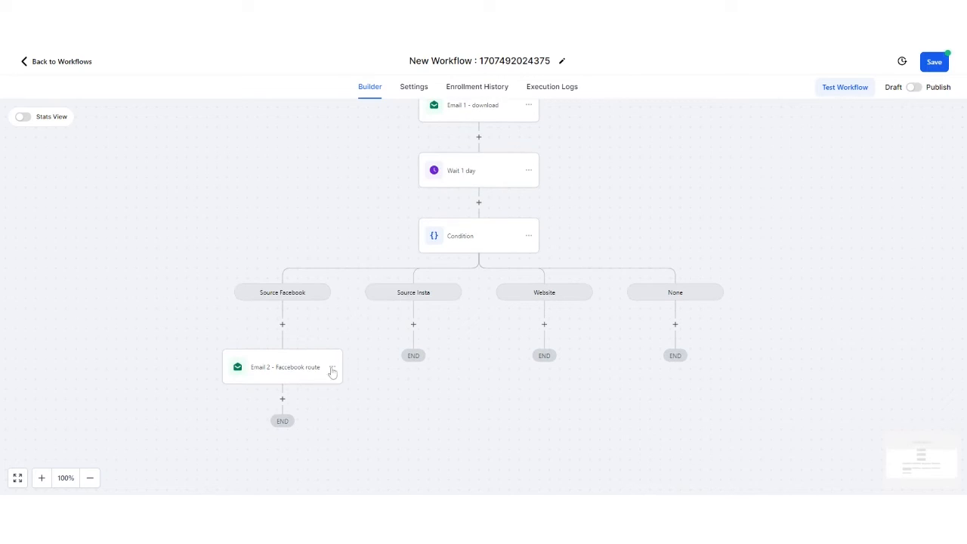
Review the Source Facebook branch's email action without changing it, and save the workflow
click(328, 381)
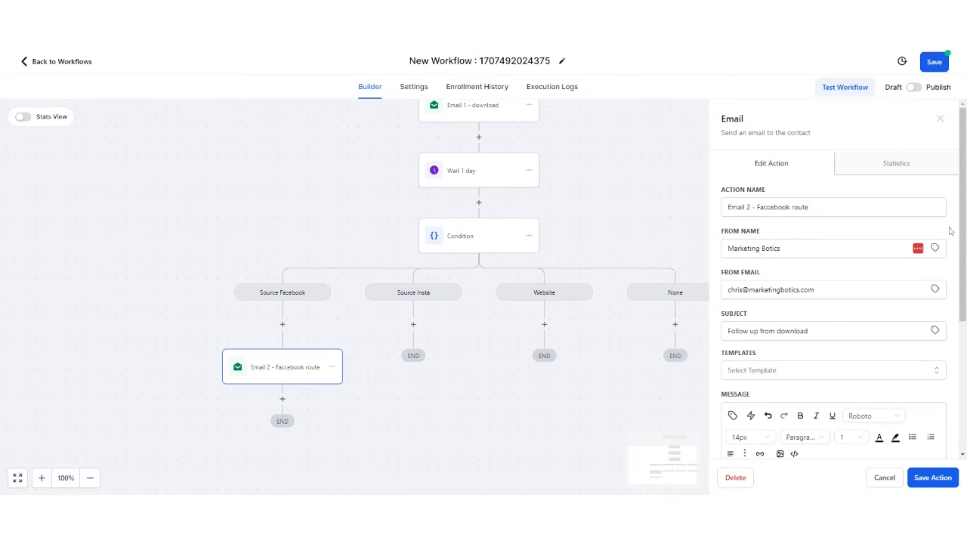
click(883, 479)
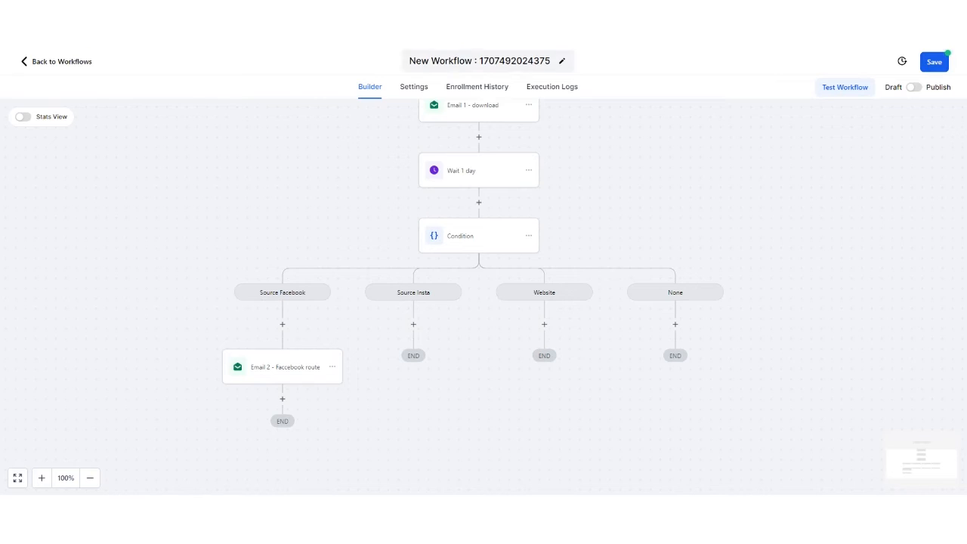
click(935, 66)
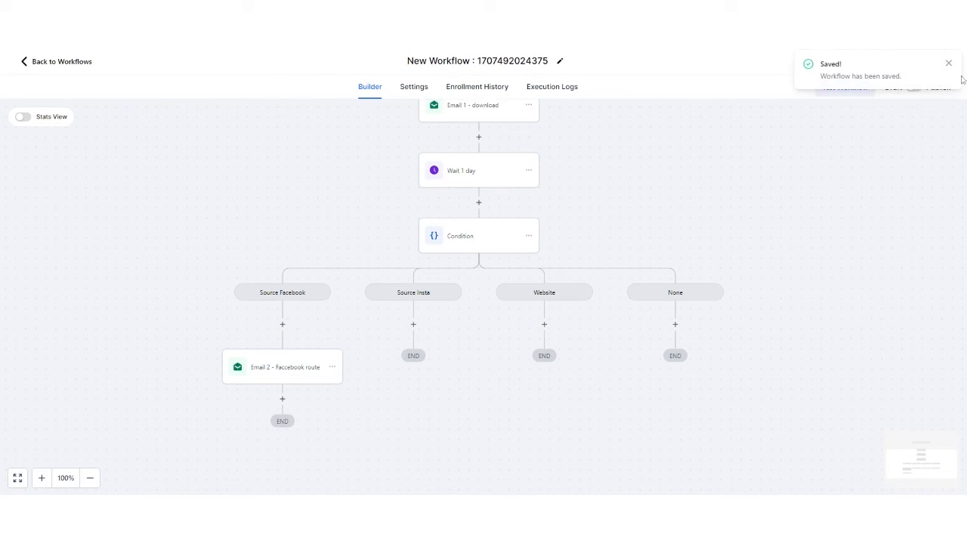
click(949, 63)
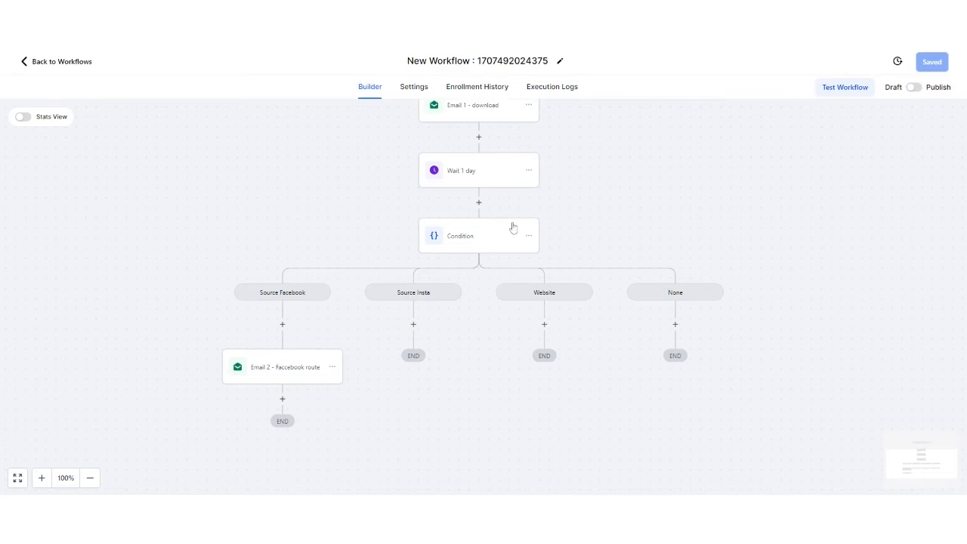
Review the workflow's contact and communication settings, and switch on Stop on response and Allow re-entry
click(419, 90)
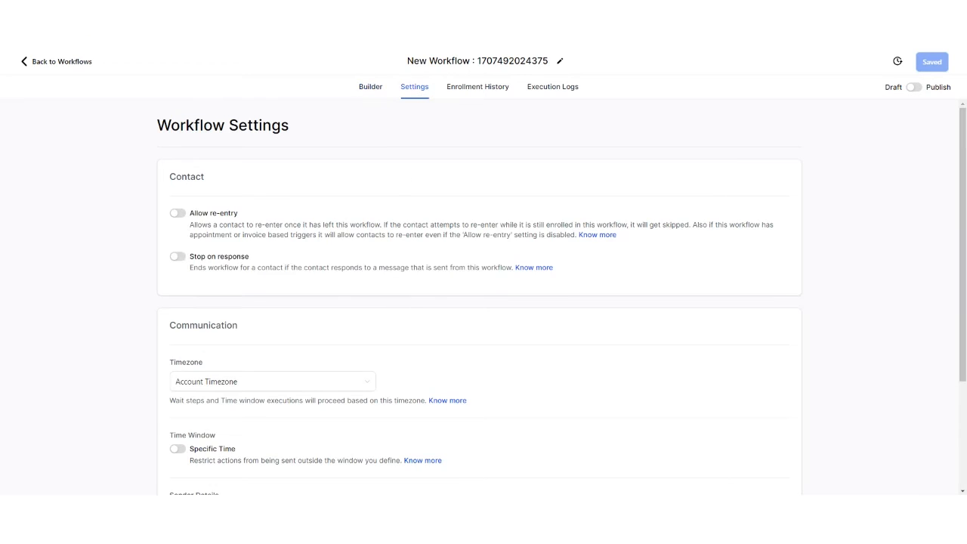
scroll(250, 287, down, 3)
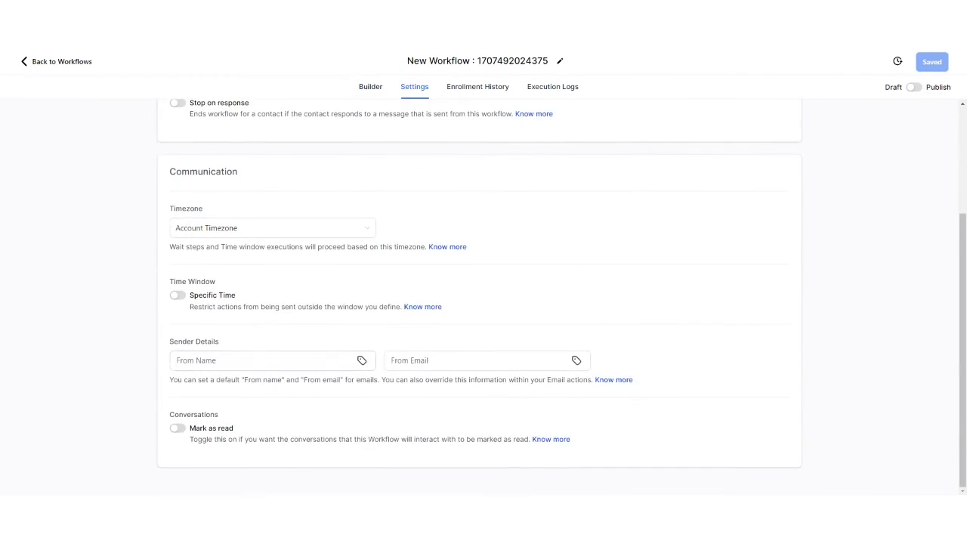
click(219, 361)
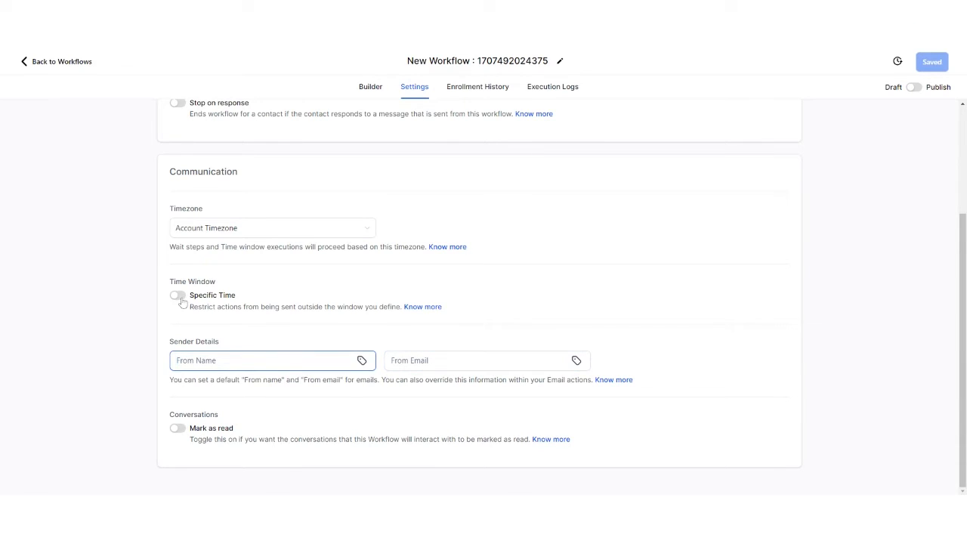
scroll(244, 318, up, 3)
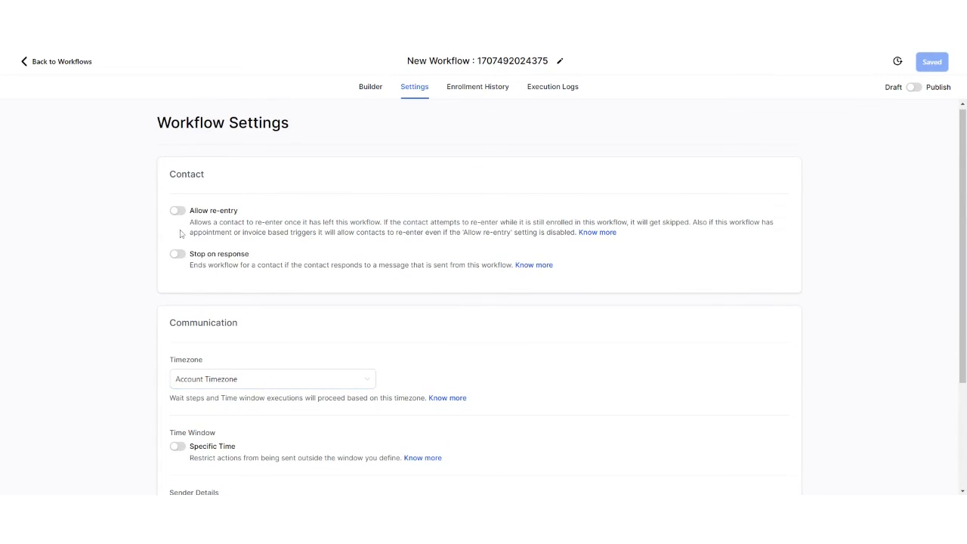
click(177, 255)
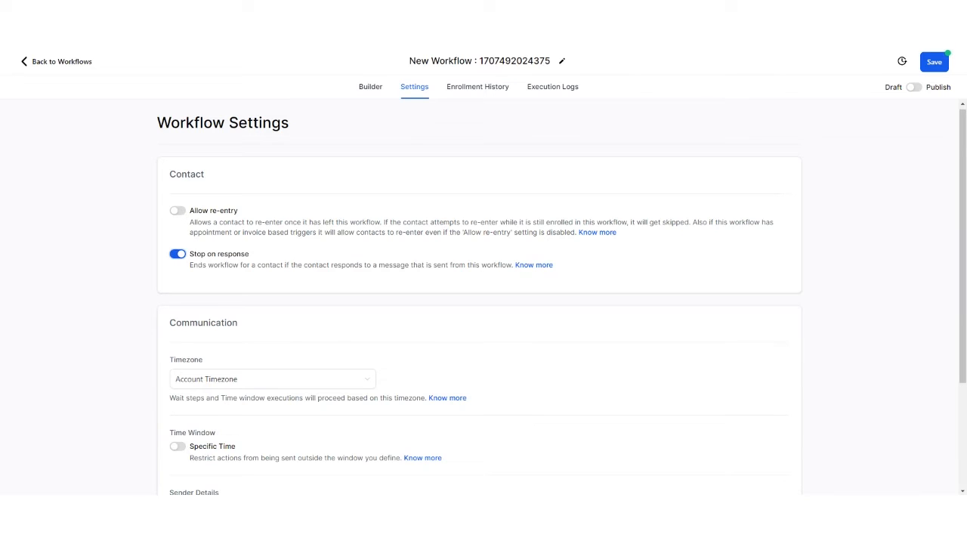
click(178, 212)
Return to the workflow builder and add a Create/Update Opportunity action to the Website branch
click(370, 89)
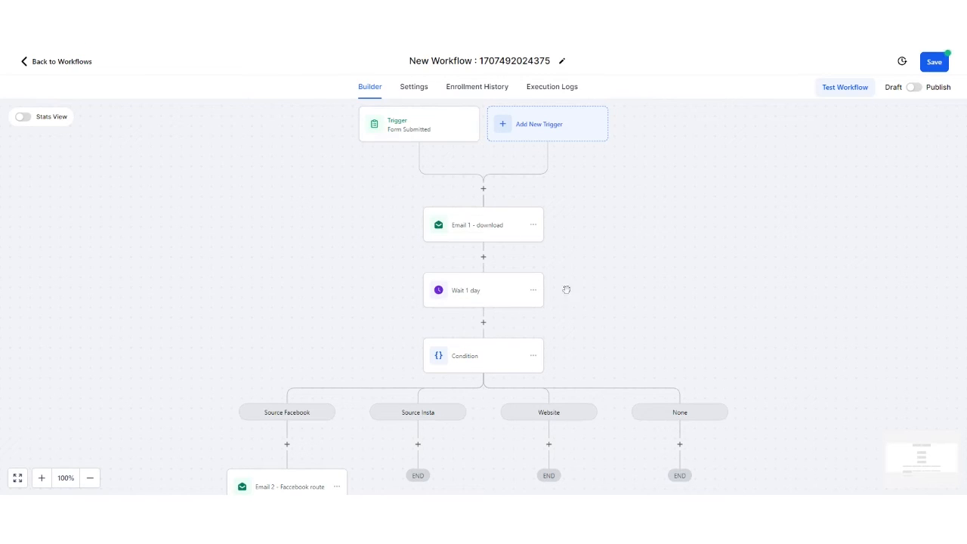
scroll(499, 363, down, 1)
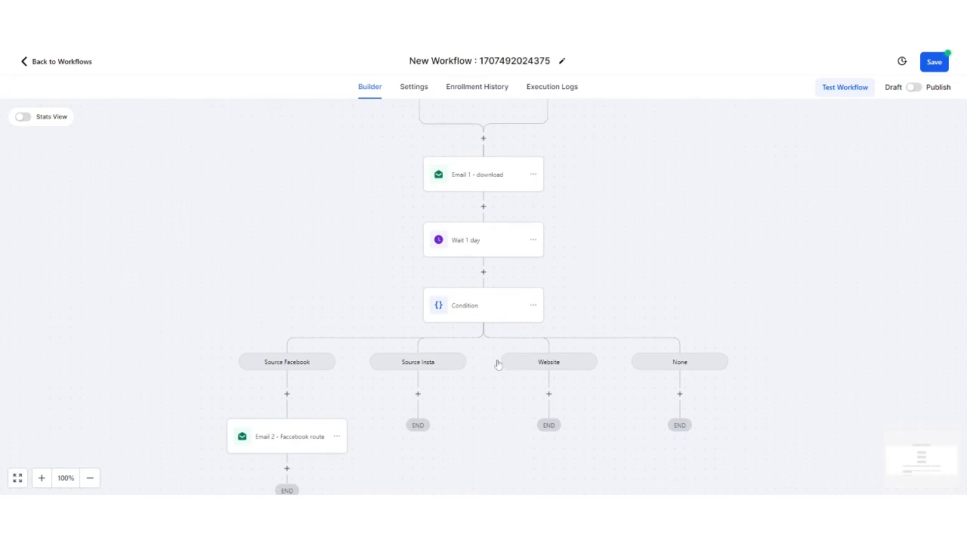
scroll(380, 385, down, 2)
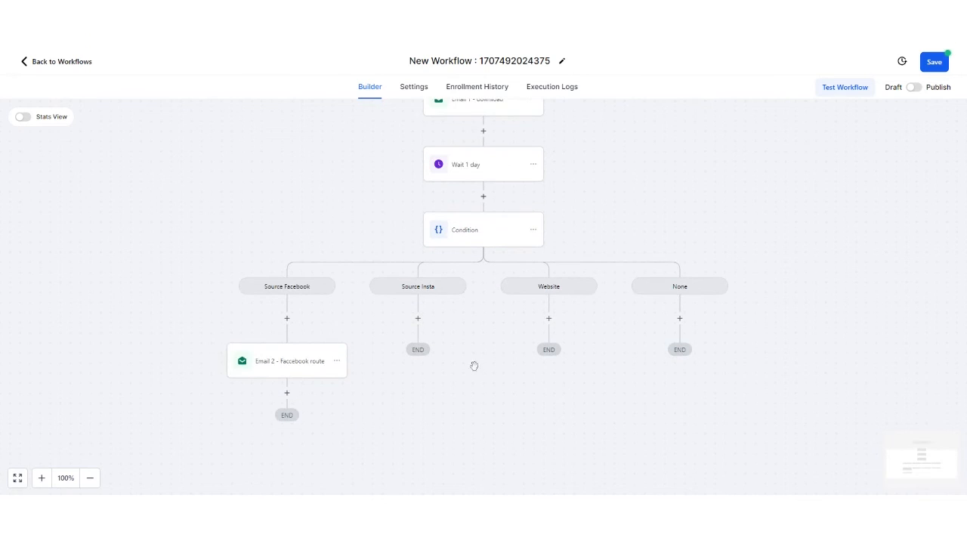
click(549, 319)
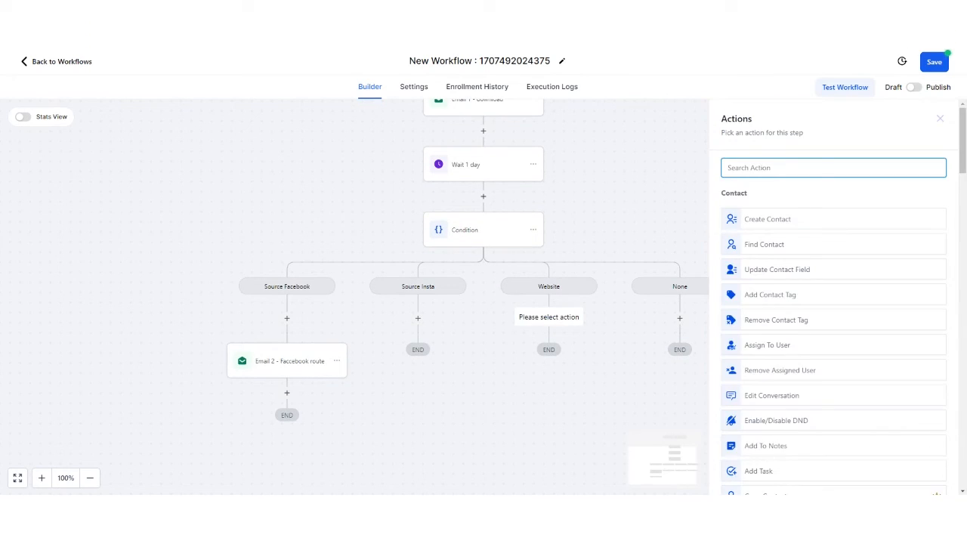
text(opp)
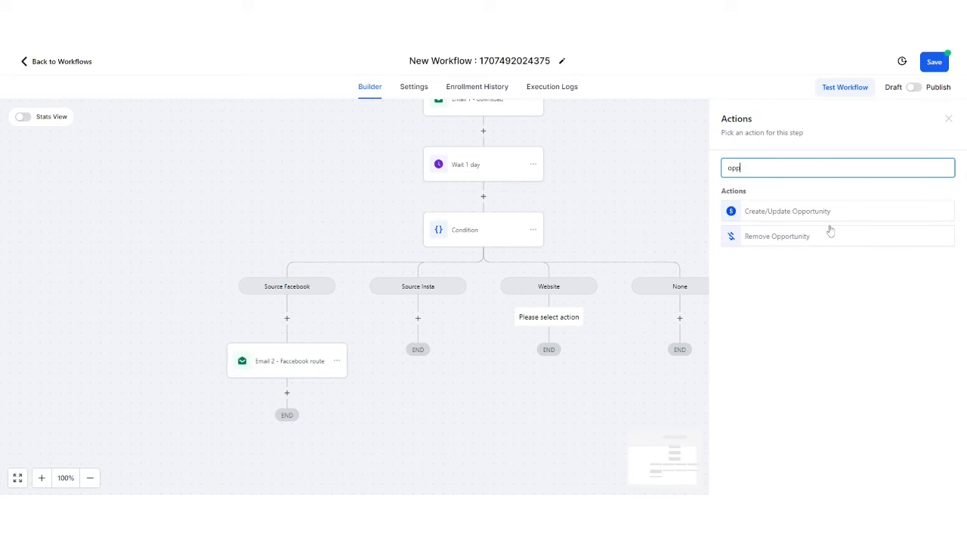
click(799, 214)
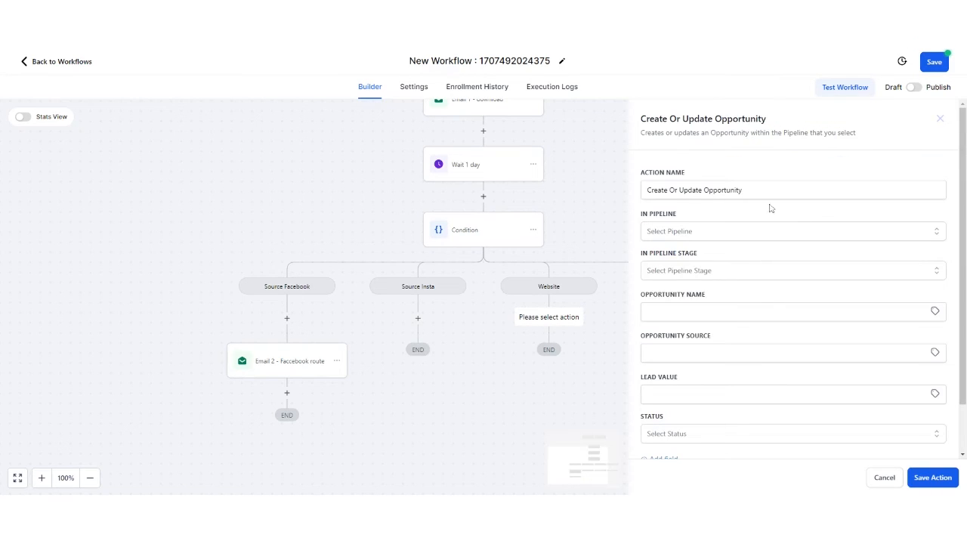
Set the opportunity action's pipeline to SALES and its pipeline stage to Booked a call
click(697, 234)
click(682, 278)
click(690, 270)
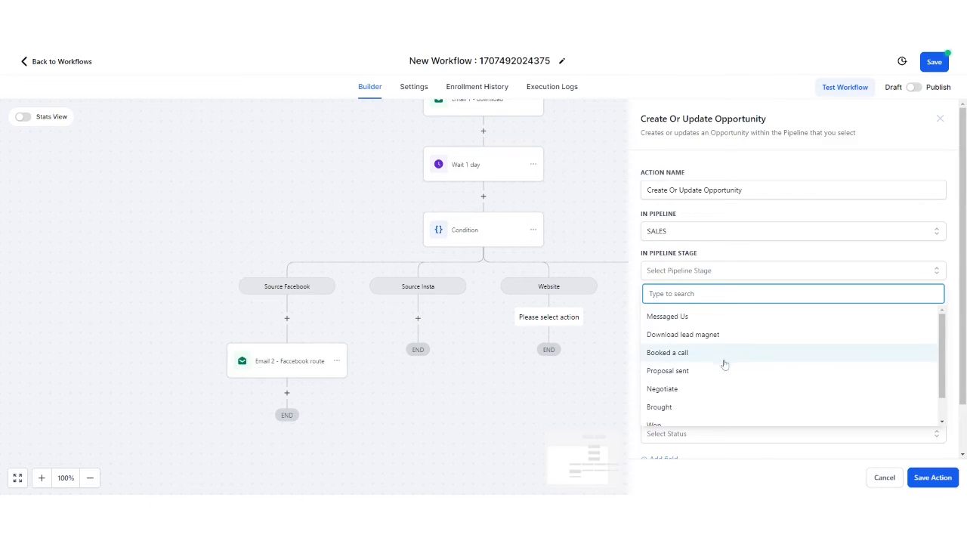
click(724, 354)
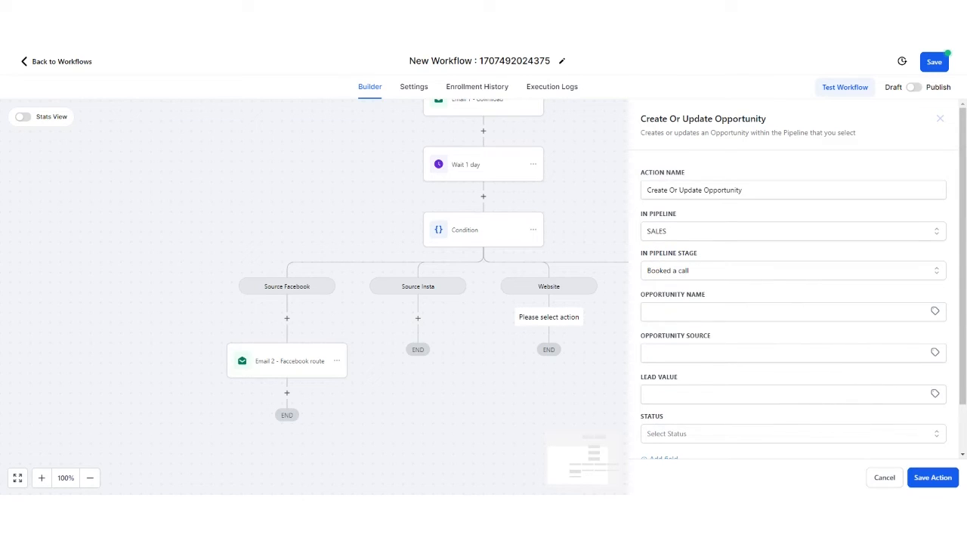
Fill the opportunity name with the contact's Full Name custom value, {{contact.name}}
scroll(745, 330, down, 2)
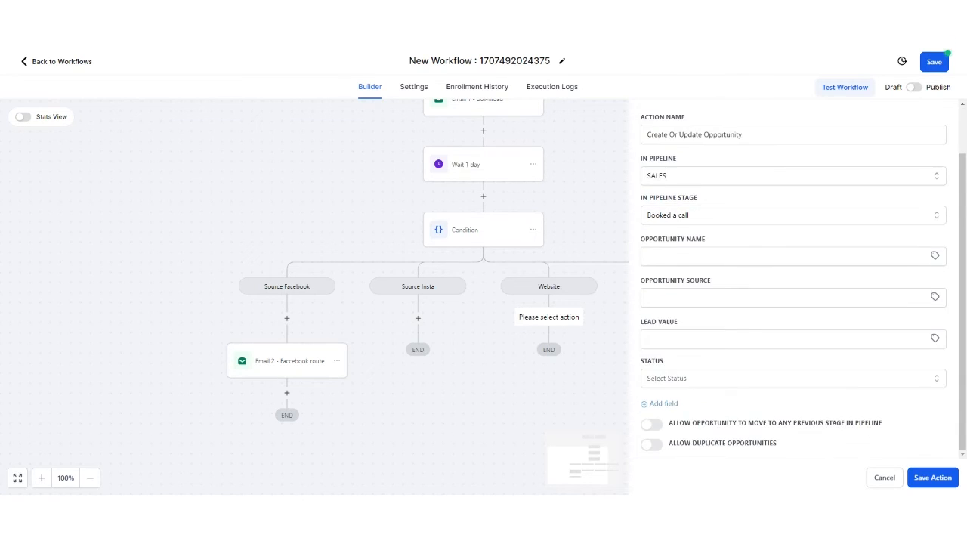
click(935, 255)
click(894, 291)
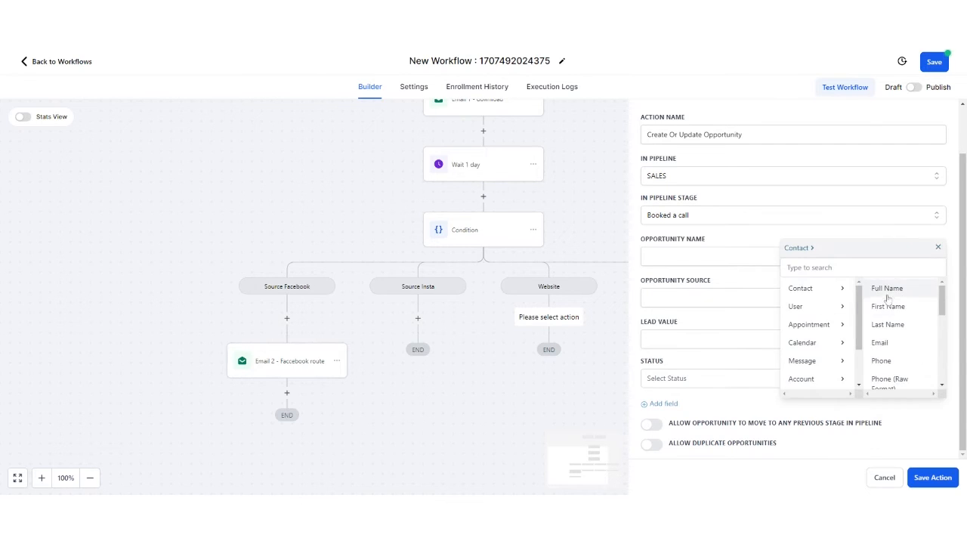
click(896, 290)
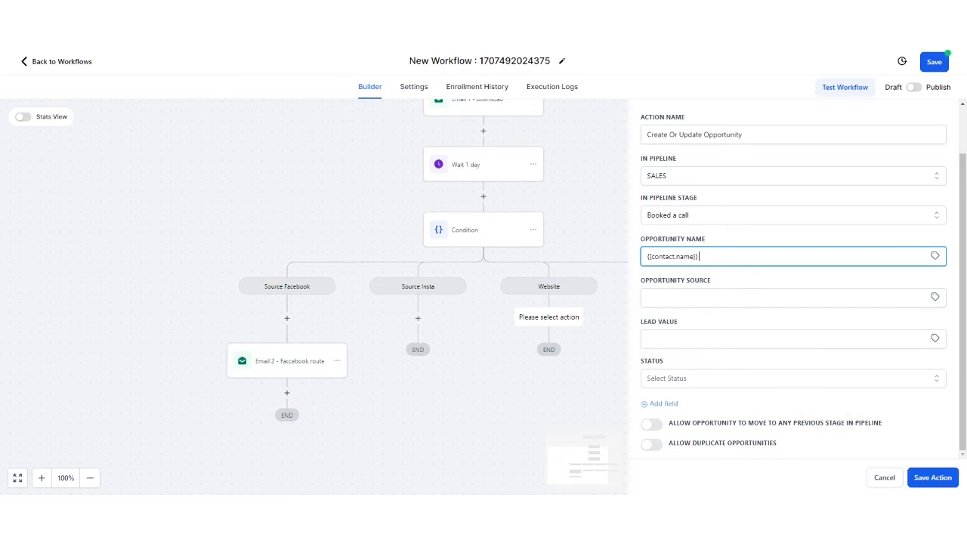
click(740, 243)
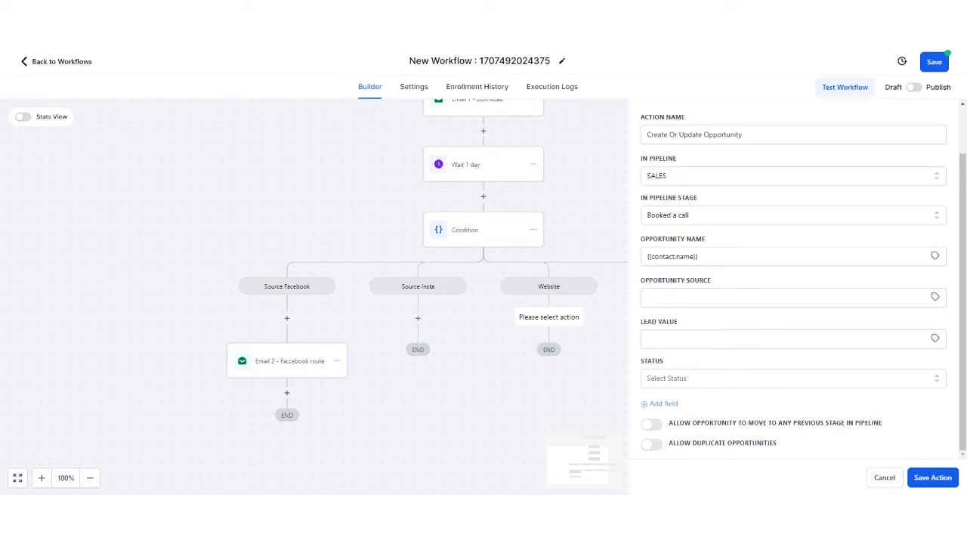
Find the contact's Source custom value and insert {{contact.source}} as the opportunity source
click(744, 298)
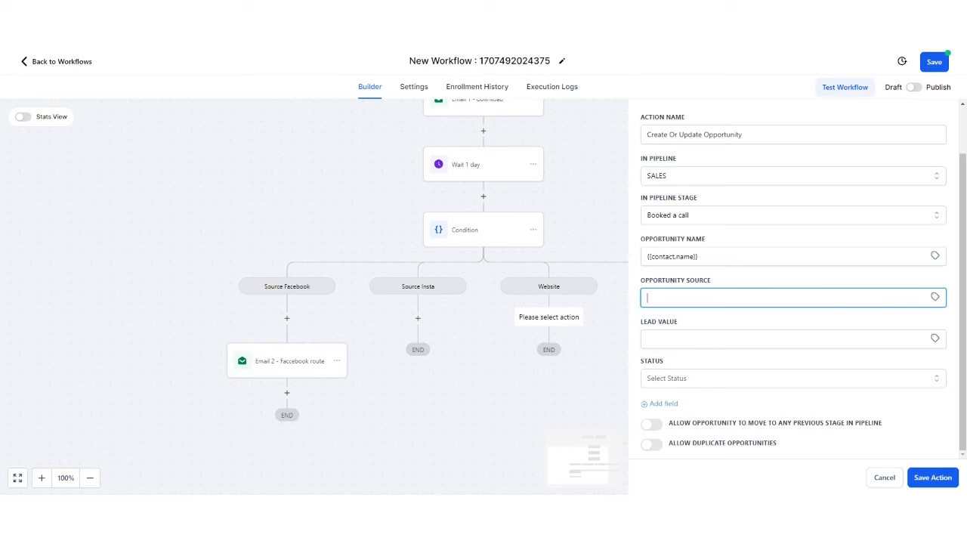
click(935, 298)
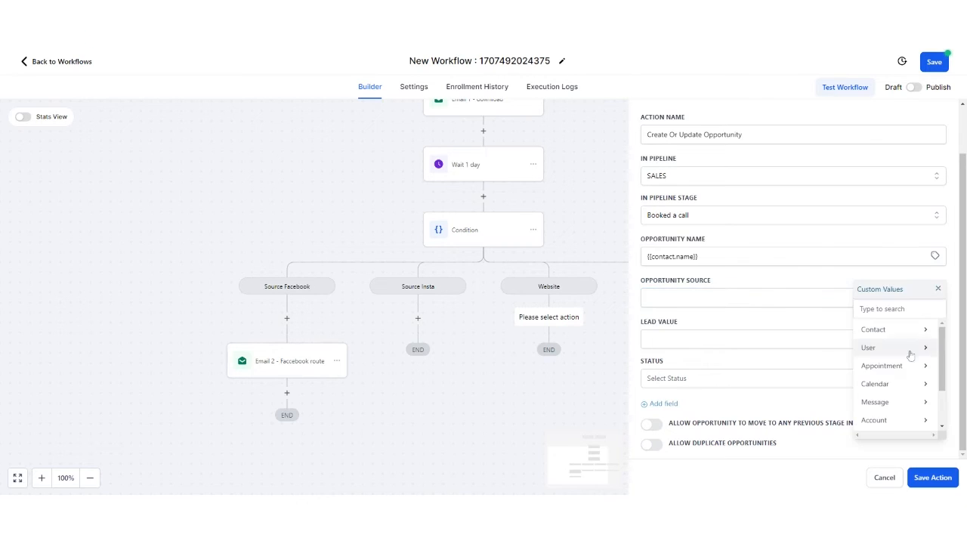
scroll(910, 365, down, 2)
scroll(897, 377, up, 3)
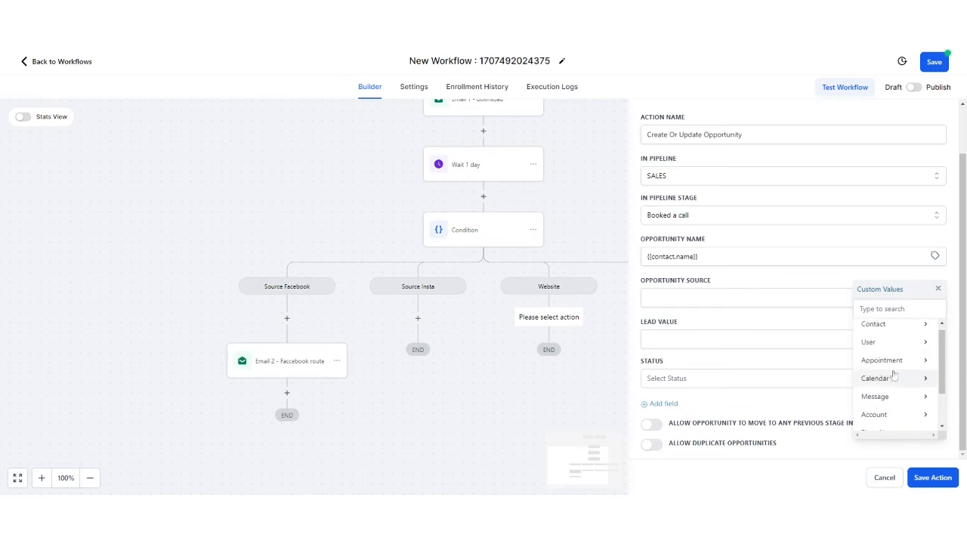
click(899, 332)
scroll(884, 378, down, 5)
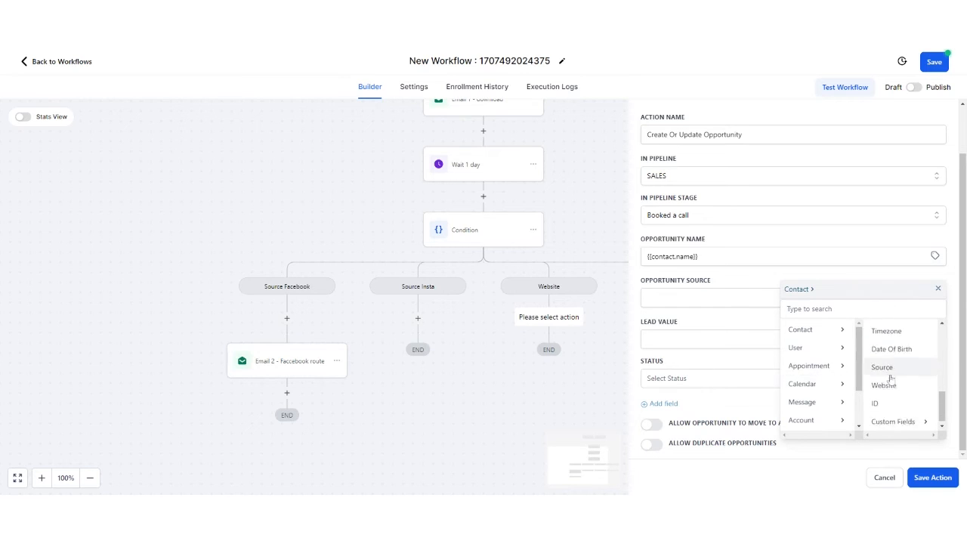
scroll(896, 419, up, 5)
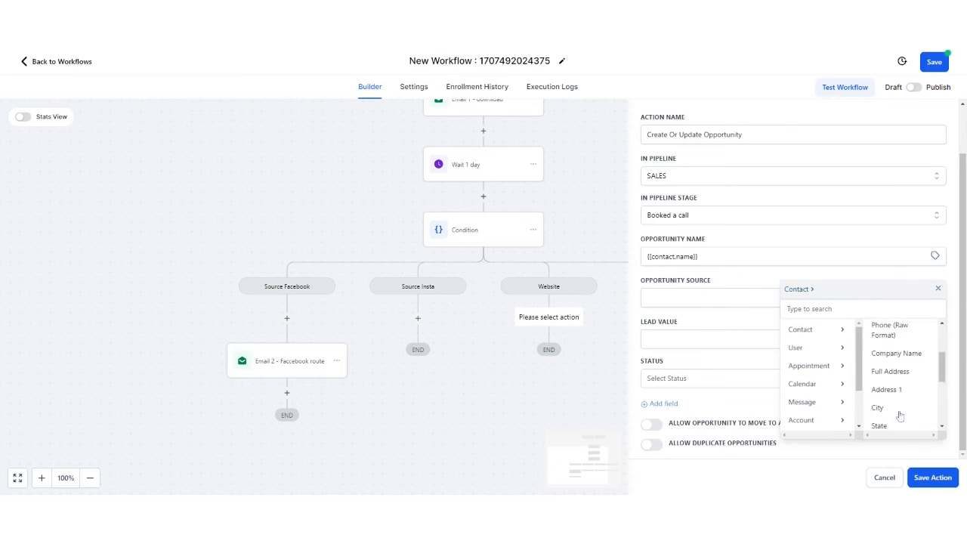
scroll(827, 387, down, 2)
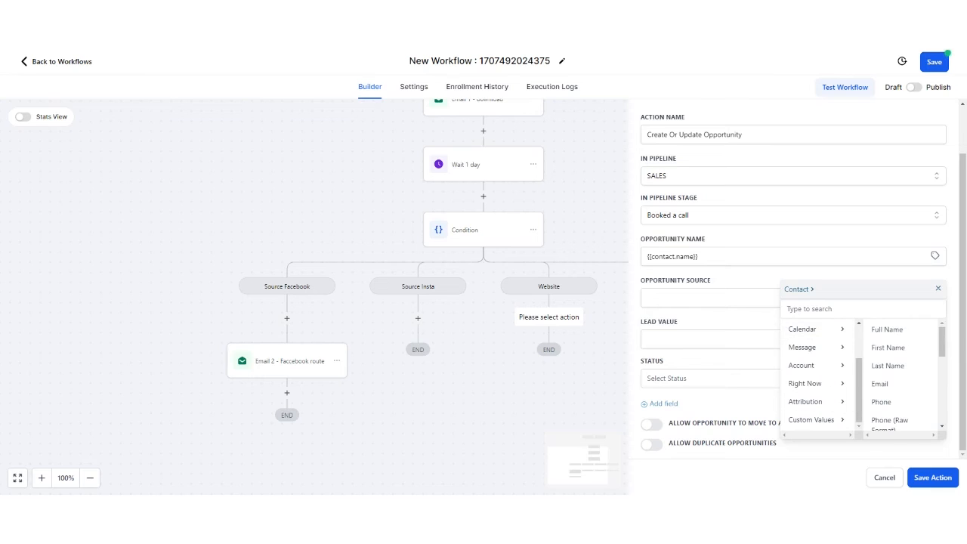
click(824, 308)
text(source)
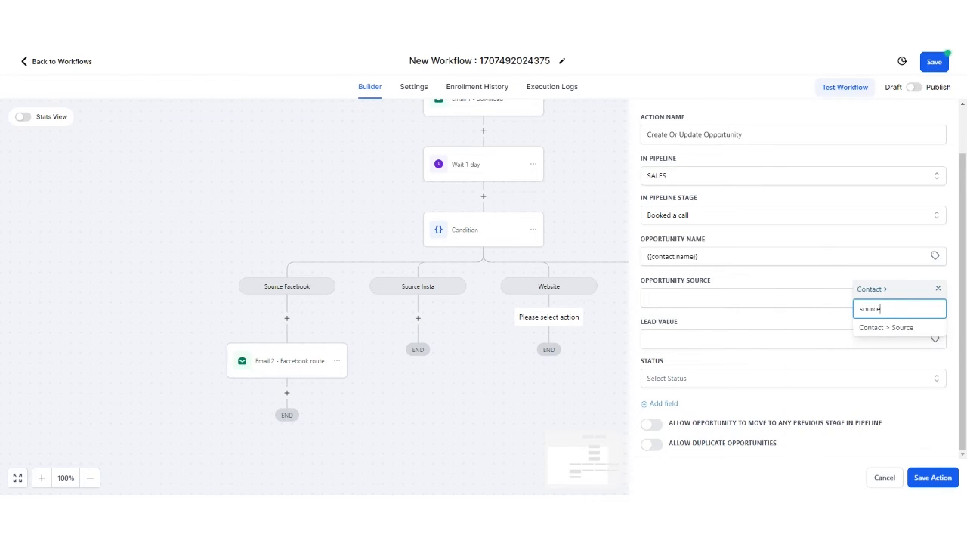
click(906, 328)
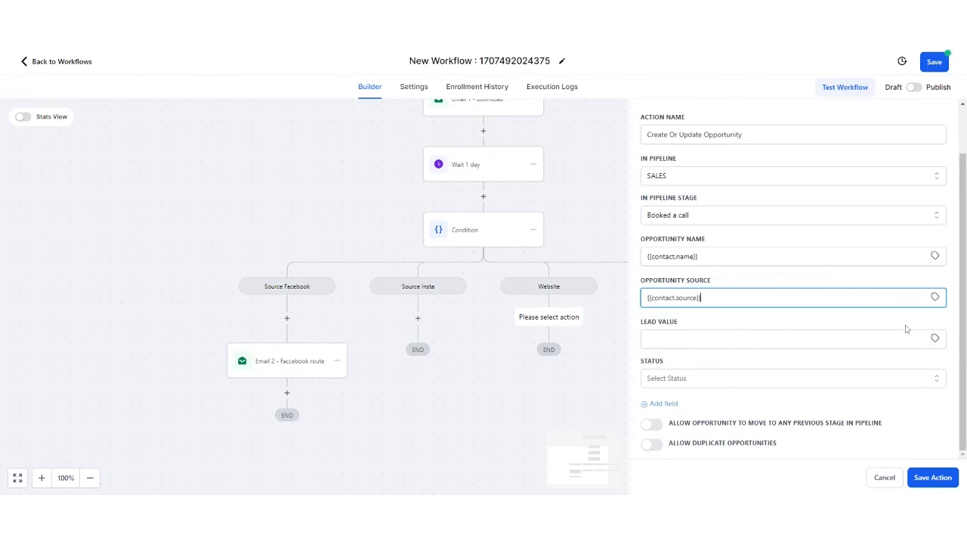
Set the opportunity's lead value to 1000 and its status to open
click(718, 324)
click(718, 339)
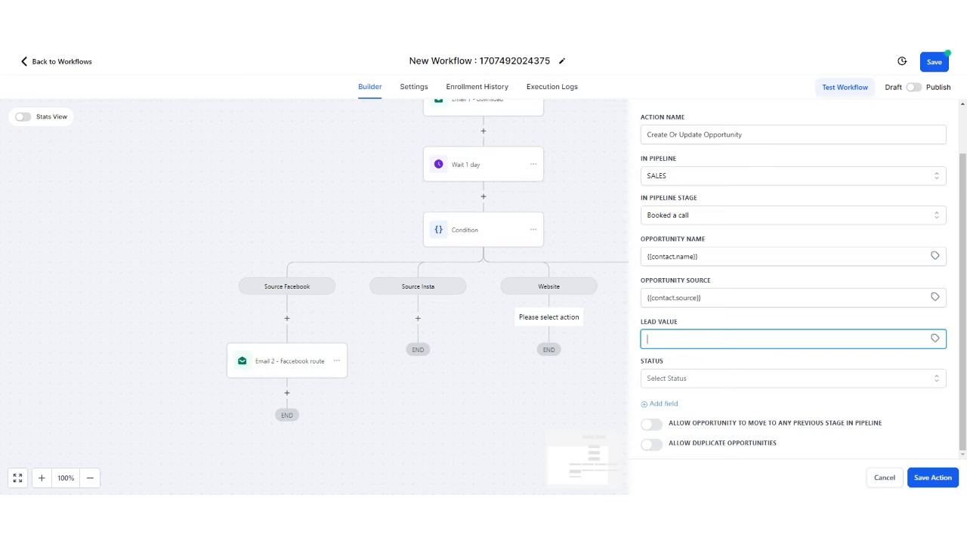
text(1000)
click(758, 326)
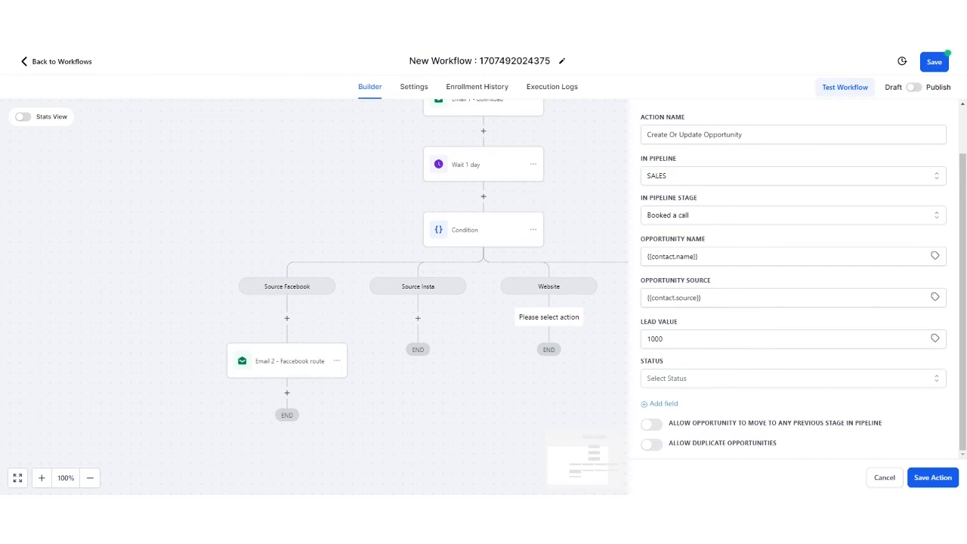
click(758, 377)
click(675, 403)
scroll(730, 102, up, 3)
scroll(784, 231, down, 3)
Allow the opportunity to move to any previous pipeline stage, keep duplicate opportunities off, and save the workflow
click(651, 445)
click(654, 428)
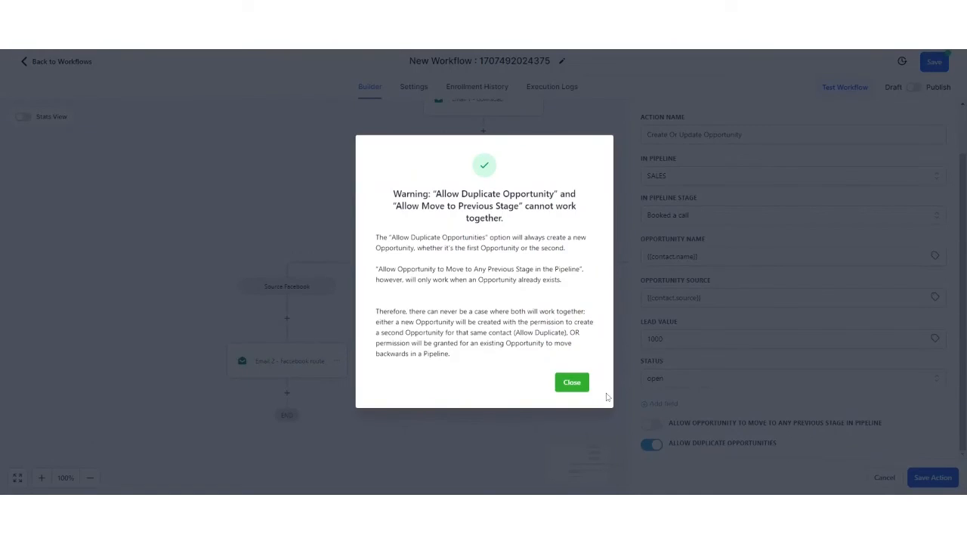
click(574, 385)
click(651, 444)
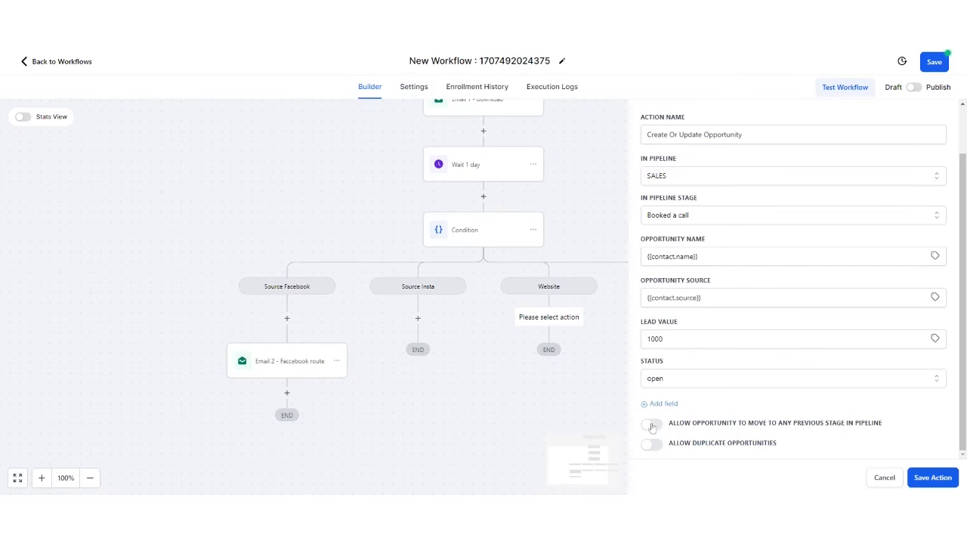
click(652, 425)
click(934, 62)
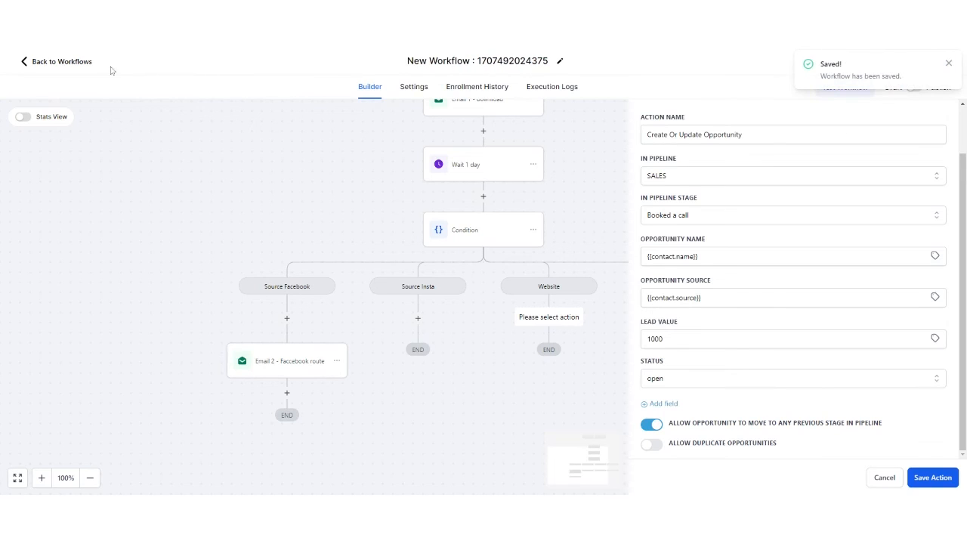
Leave the workflow for the SALES opportunities board and ignore the missing phone configuration notice
click(71, 64)
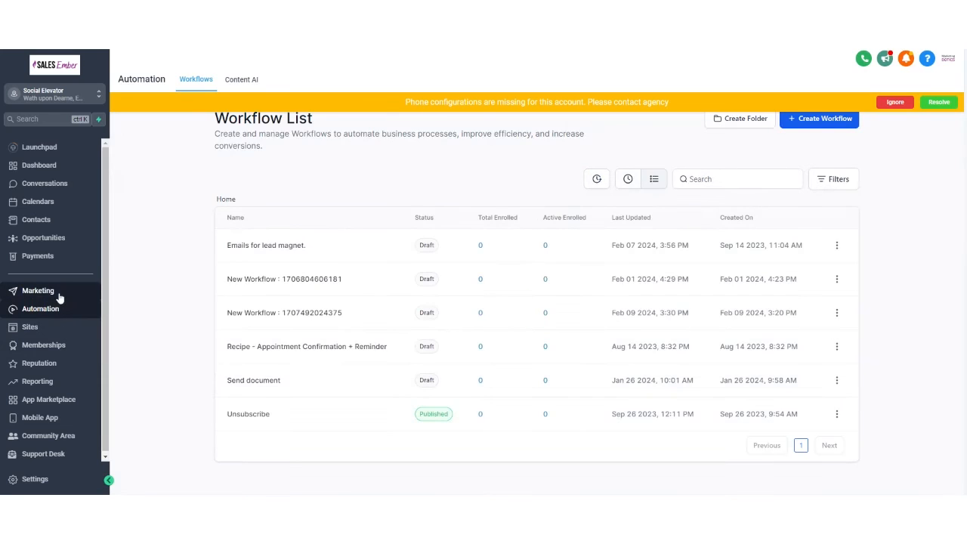
click(71, 242)
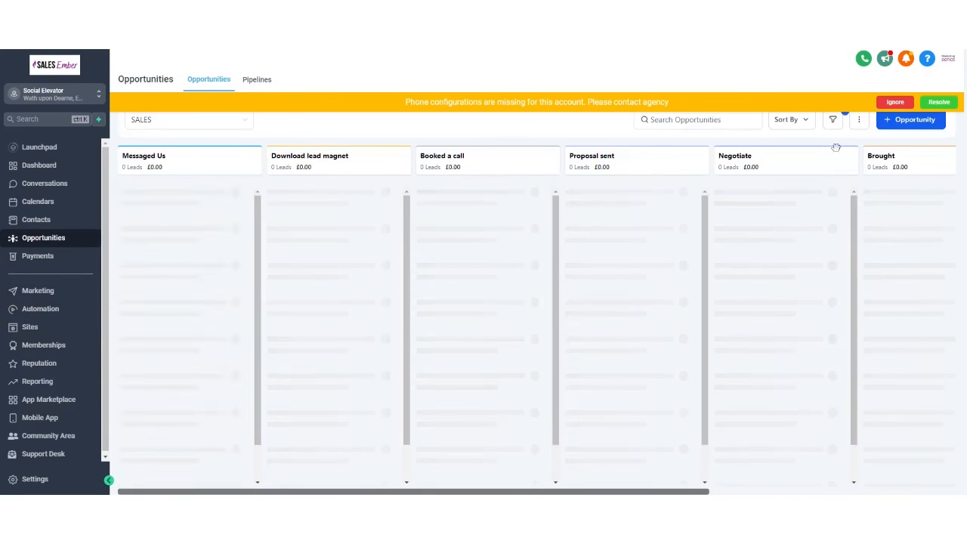
click(895, 103)
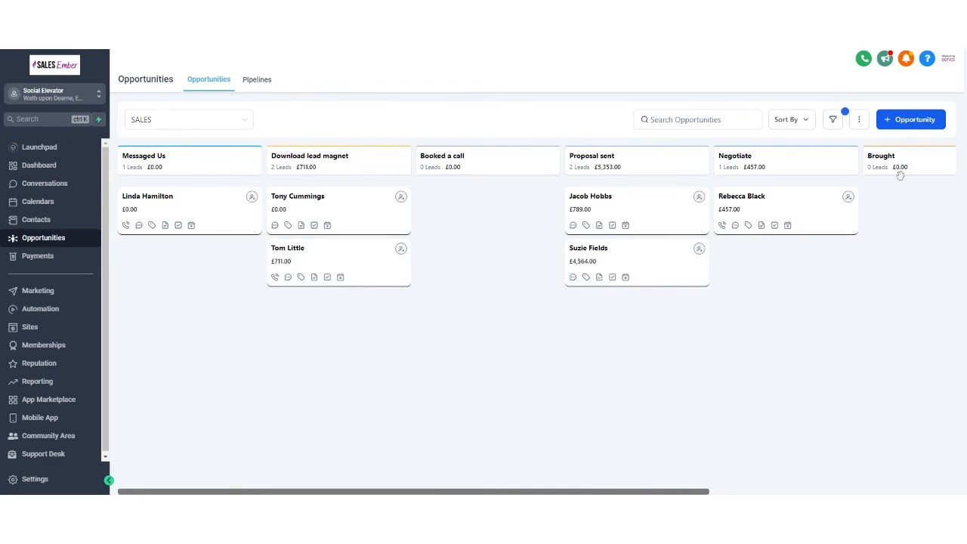
Move the £457.00 opportunity between the Brought and Booked a call stages, and return it to Negotiate
drag(800, 212, 848, 216)
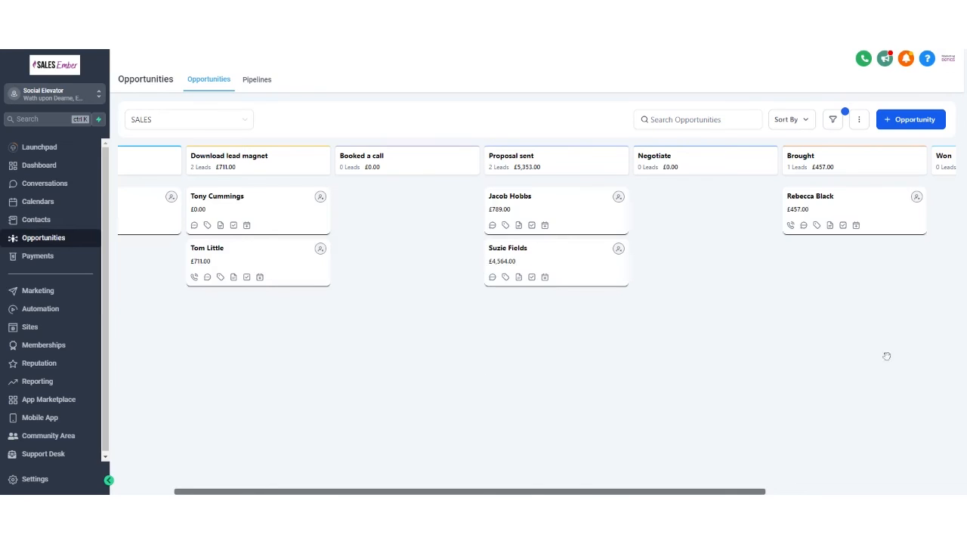
mouse_move(858, 206)
mouse_down()
mouse_move(654, 353)
mouse_move(423, 268)
mouse_move(935, 244)
mouse_move(861, 205)
mouse_up()
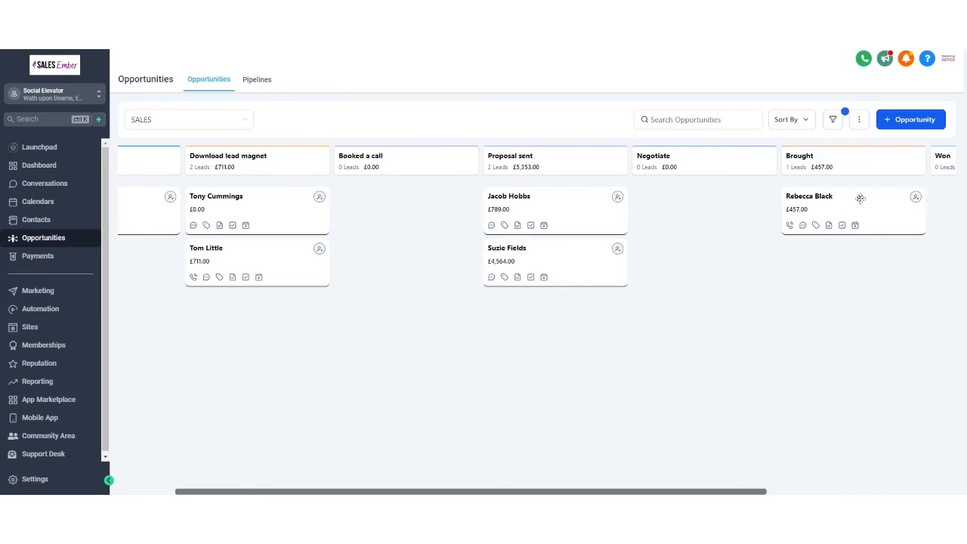
drag(860, 198, 407, 201)
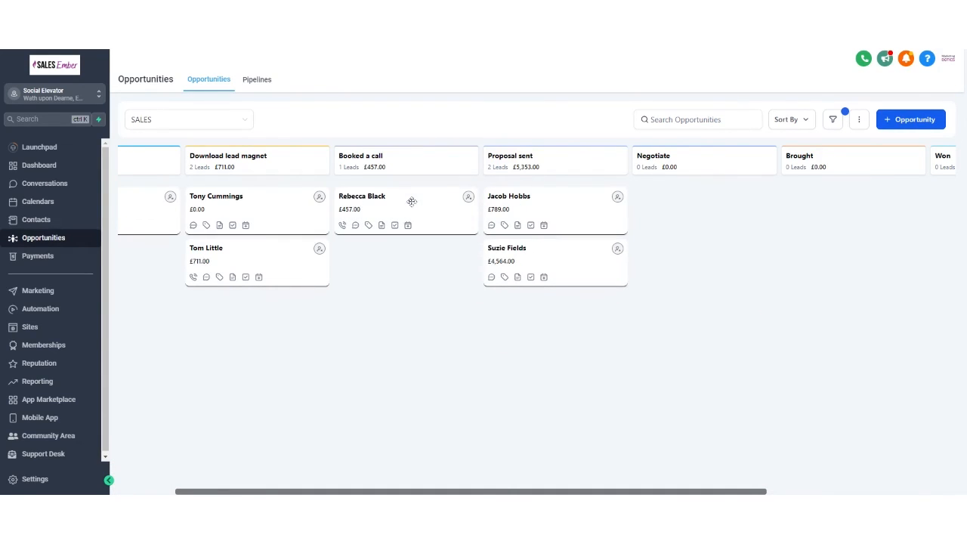
drag(407, 201, 839, 212)
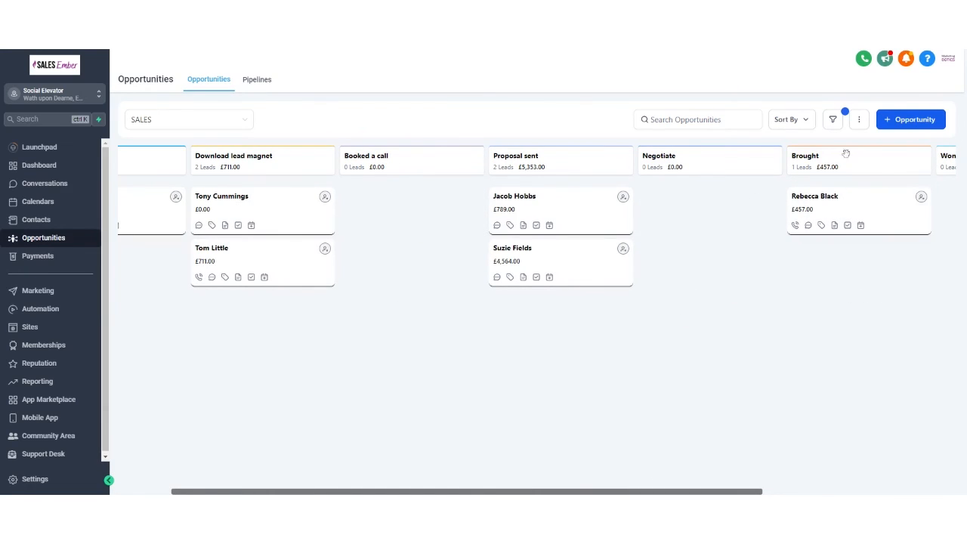
drag(880, 202, 732, 202)
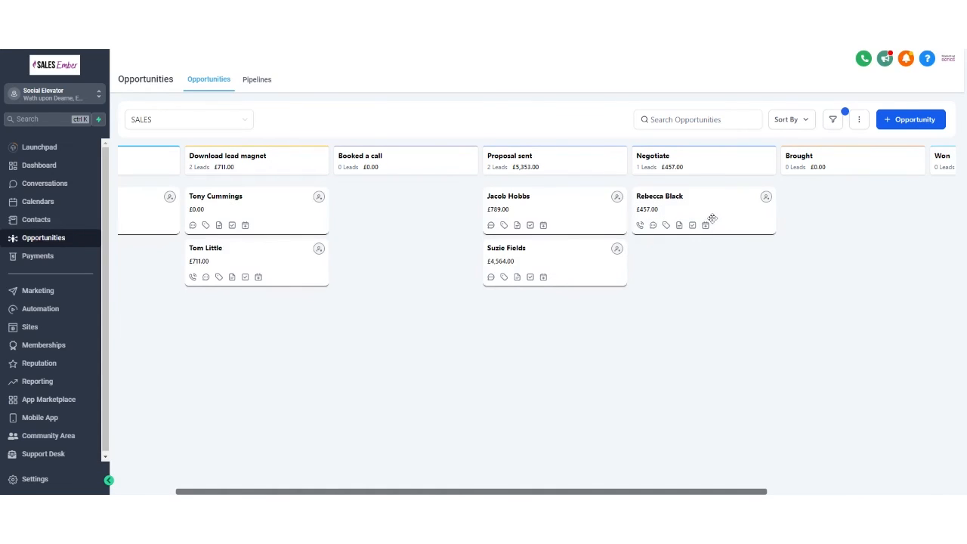
Move the £457.00 opportunity to Proposal sent and the £4,564.00 opportunity to Negotiate
drag(697, 199, 709, 218)
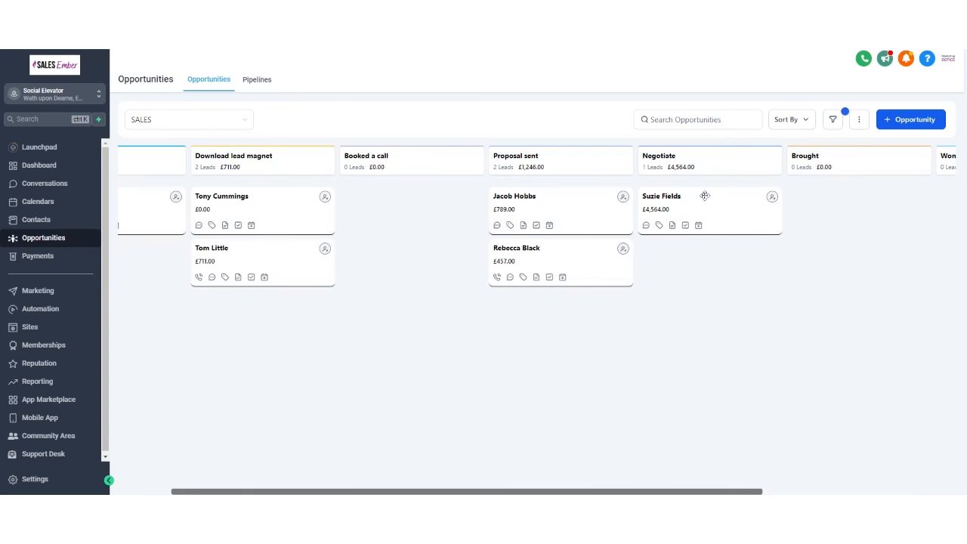
drag(704, 195, 733, 214)
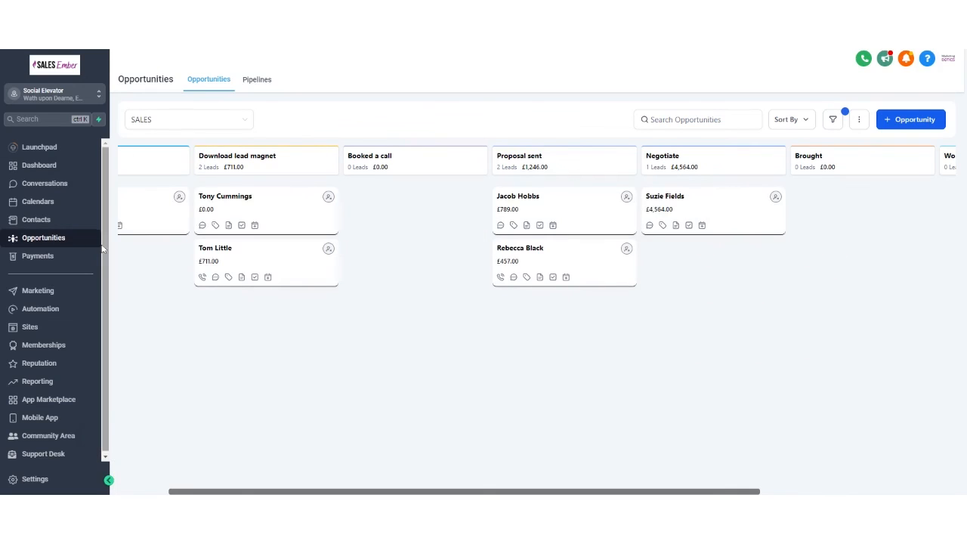
click(63, 309)
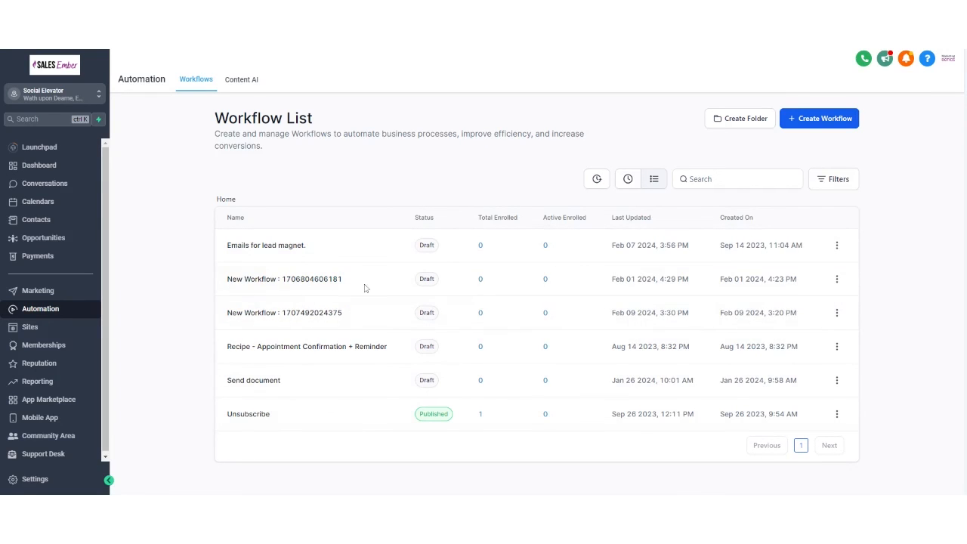
click(266, 314)
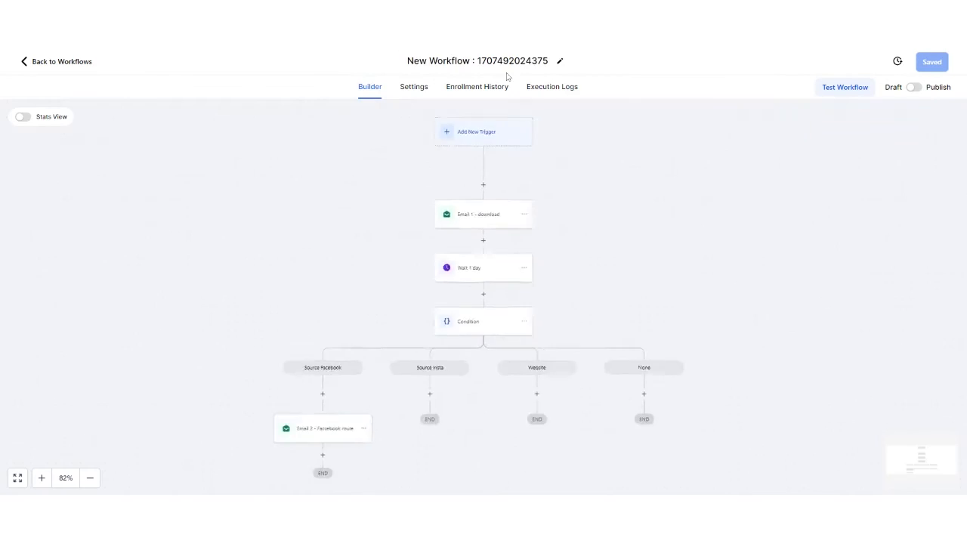
click(547, 61)
drag(547, 60, 406, 60)
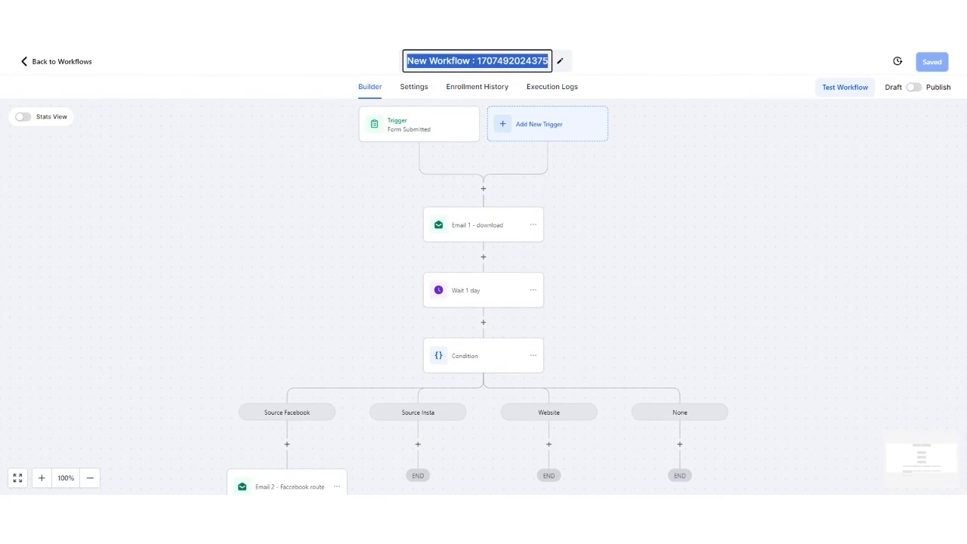
text(Fork Trihgher)
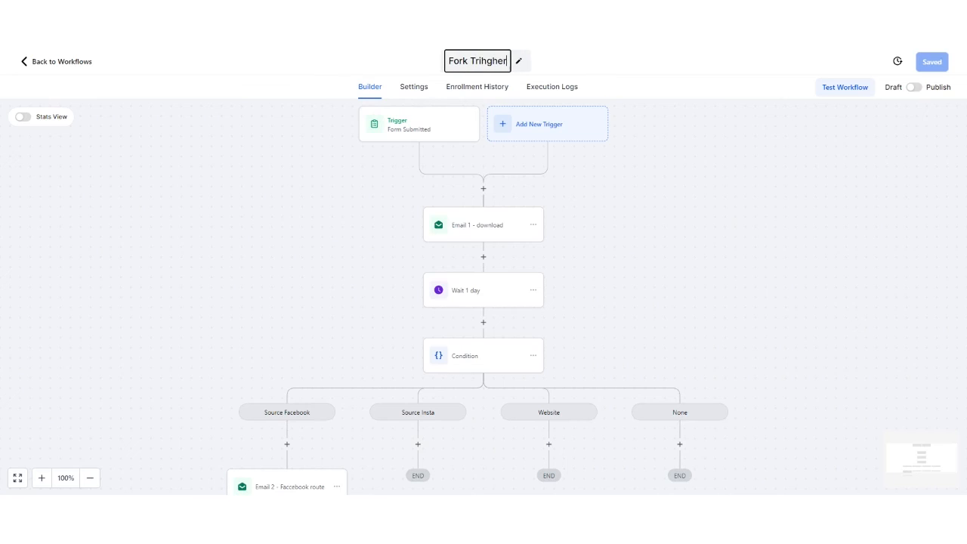
key(BackSpace)
key(BackSpace)
key(BackSpace)
key(BackSpace)
key(BackSpace)
text(gger with )
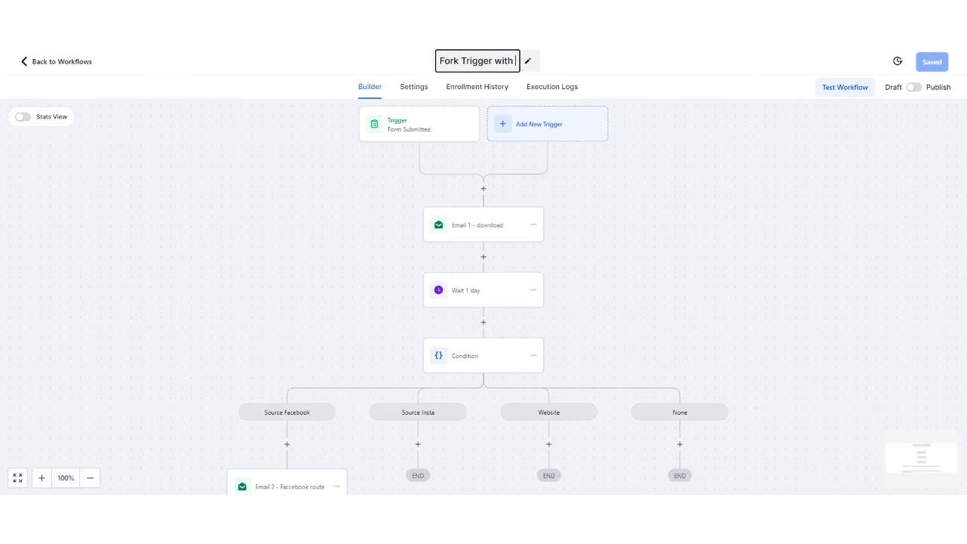
text(if else)
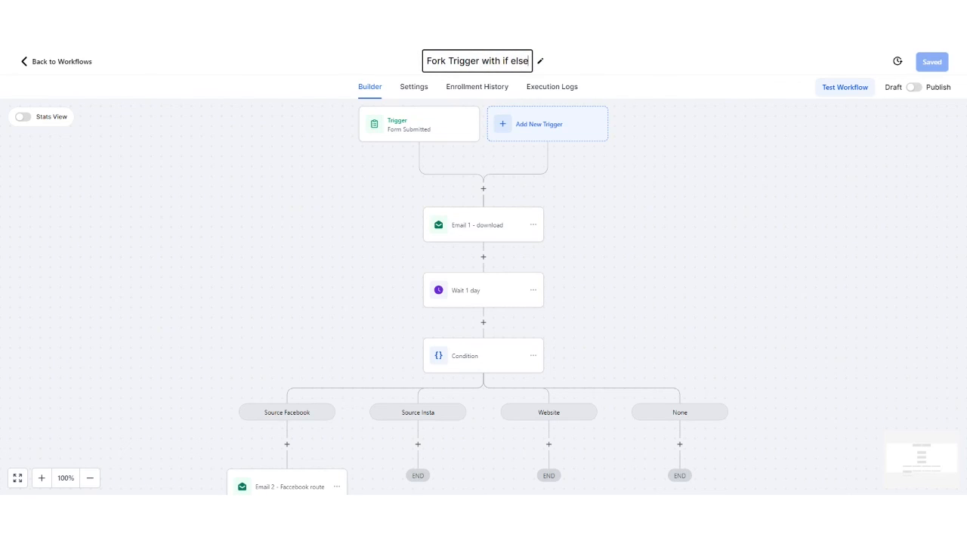
click(714, 224)
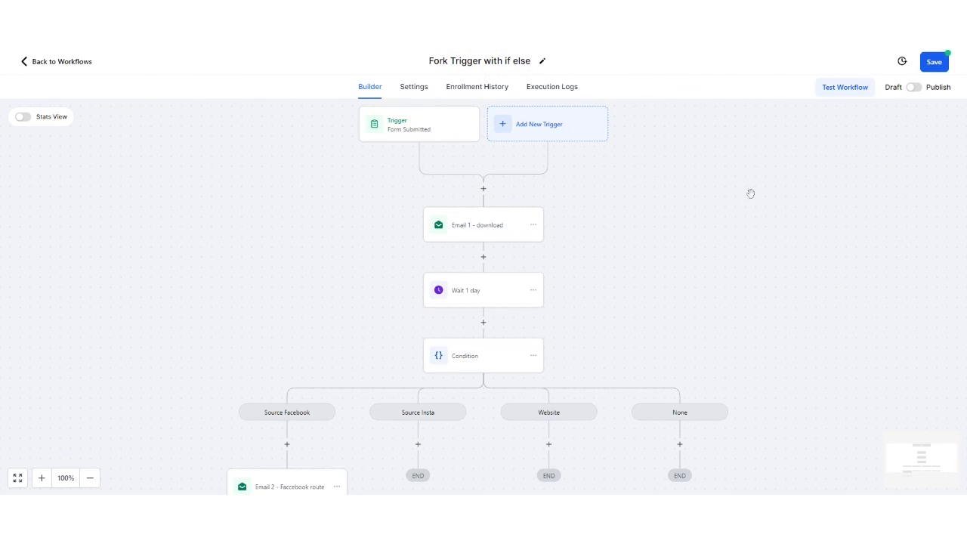
click(928, 65)
Review the workflow's branches and browse the available contact, event, appointment and opportunity triggers without adding one
scroll(627, 235, down, 1)
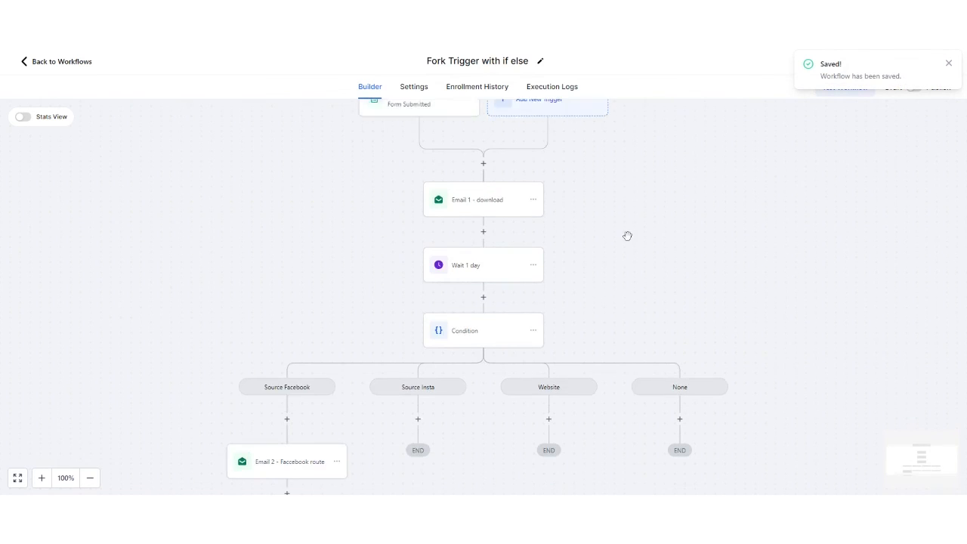
scroll(509, 244, down, 1)
scroll(438, 302, up, 2)
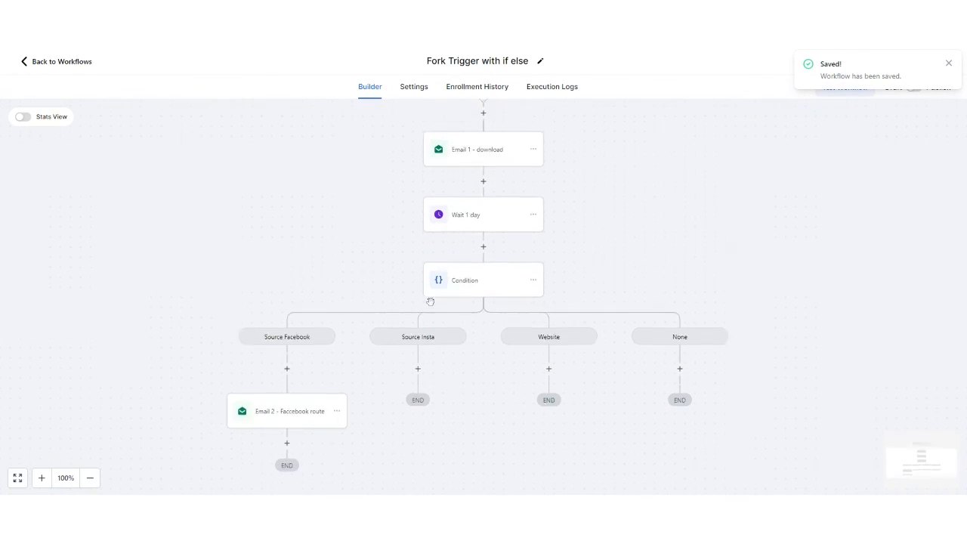
click(549, 165)
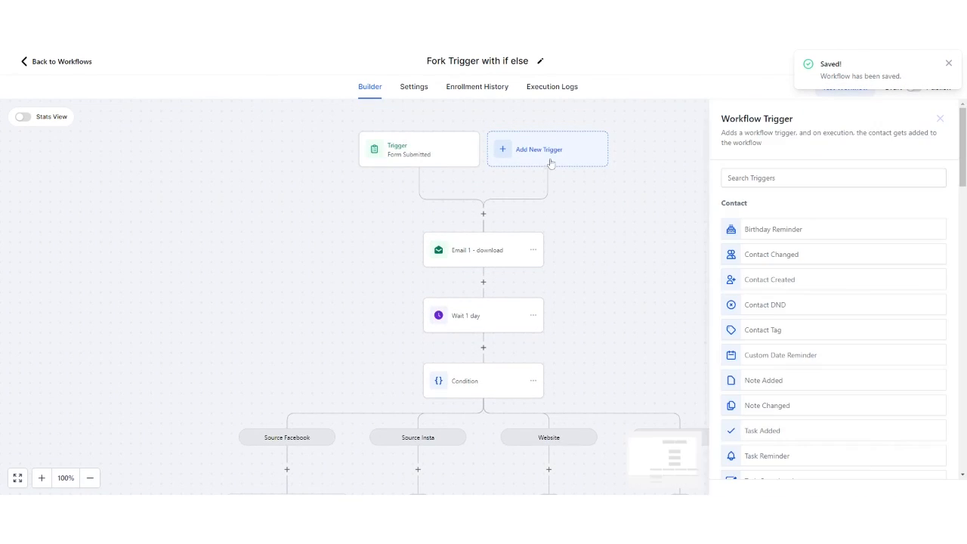
scroll(788, 242, down, 1)
scroll(789, 250, down, 4)
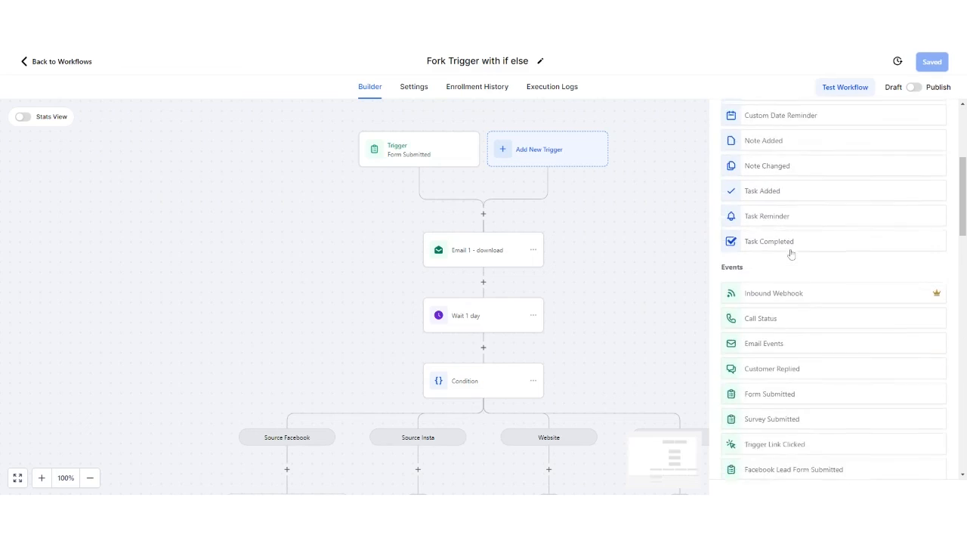
scroll(767, 277, down, 2)
scroll(770, 280, down, 1)
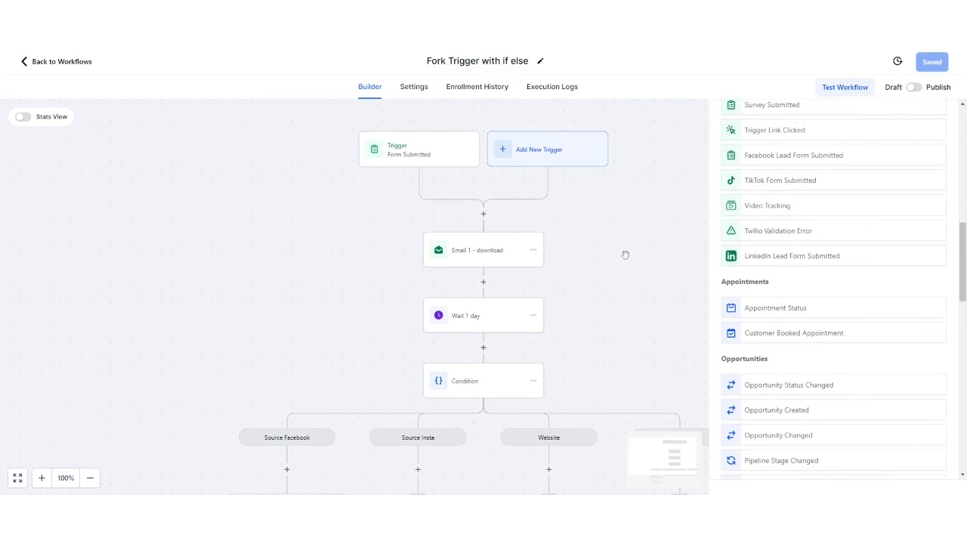
click(647, 259)
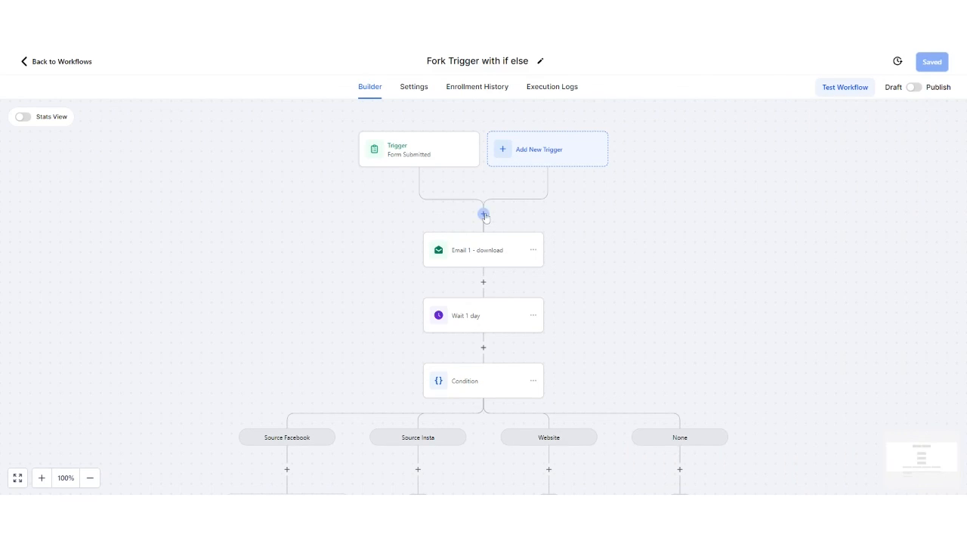
Browse the contact and communication actions available between the trigger and Email 1 - download without adding one
click(483, 214)
scroll(795, 251, down, 5)
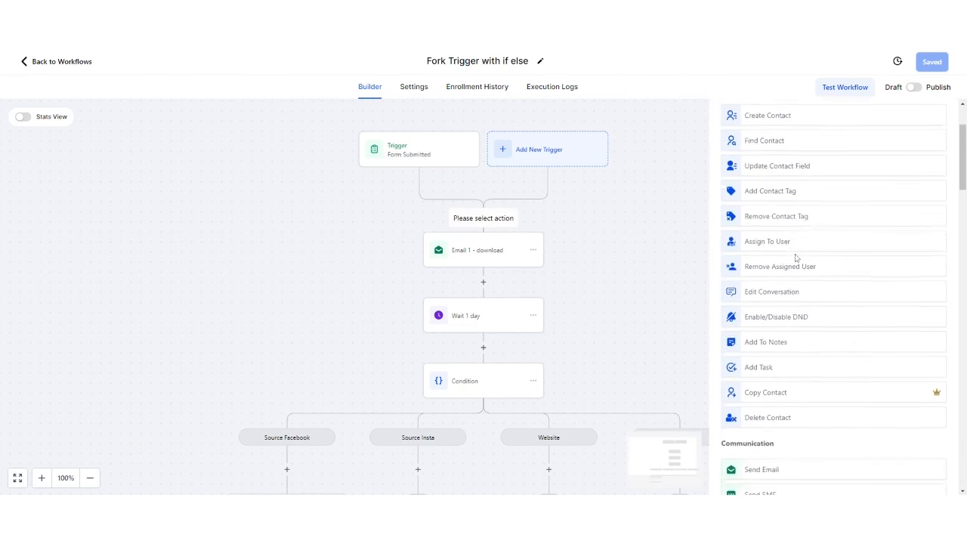
scroll(796, 261, down, 5)
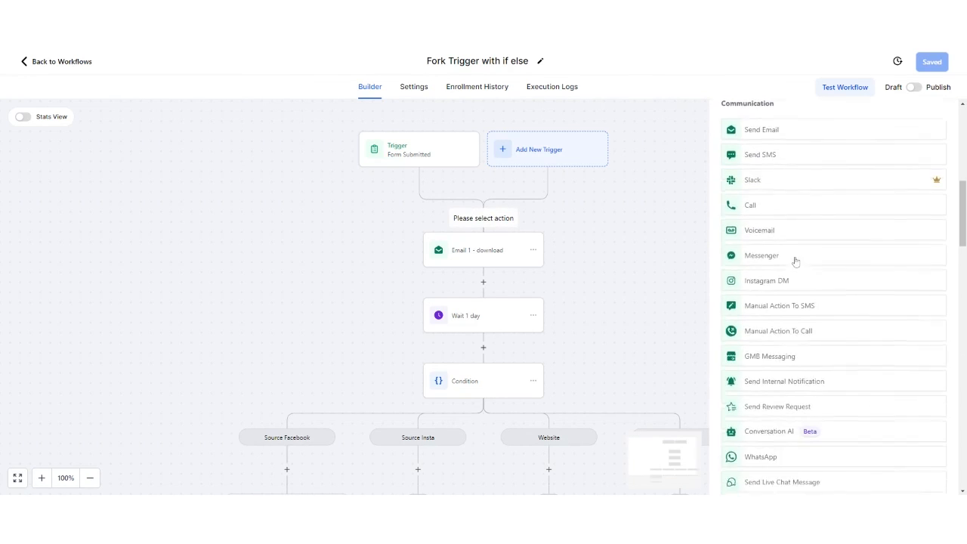
click(668, 282)
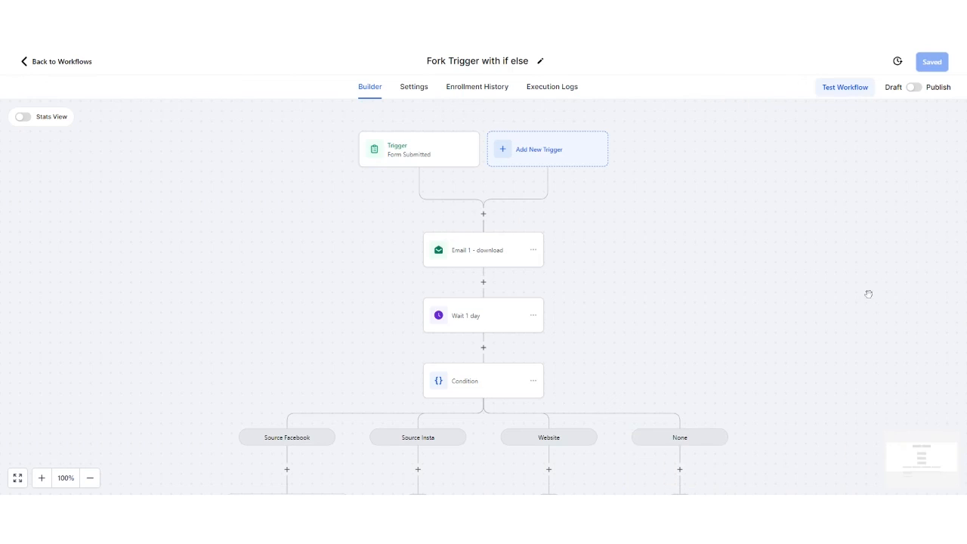
scroll(624, 214, up, 2)
scroll(715, 173, down, 1)
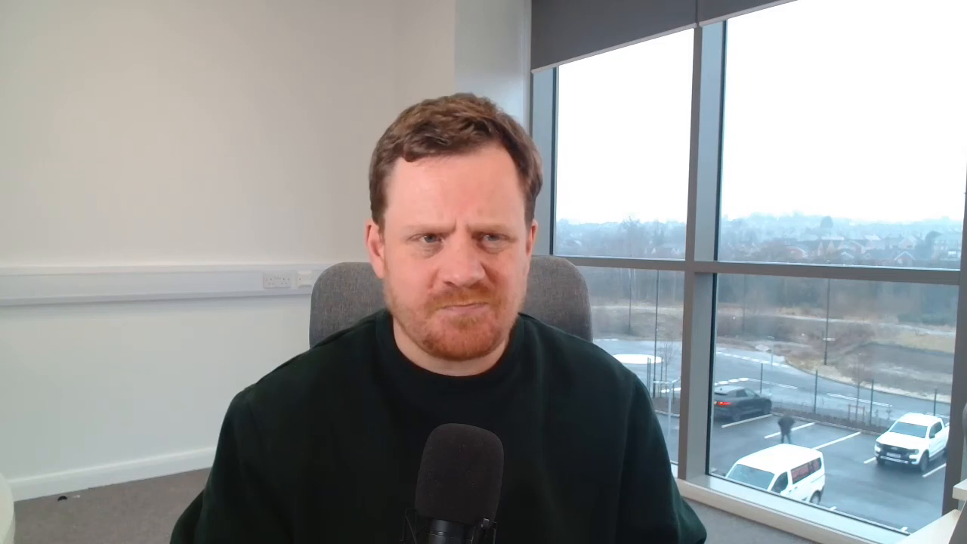